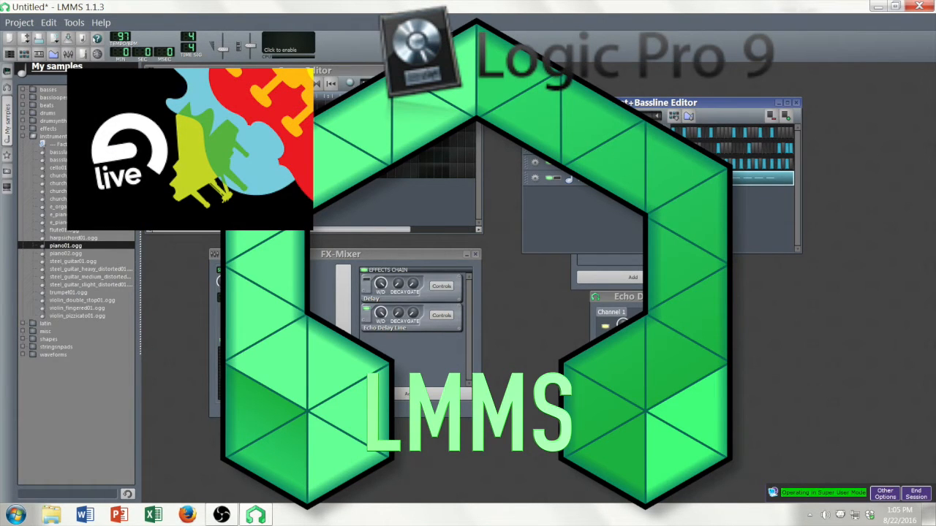
drag(659, 108, 633, 79)
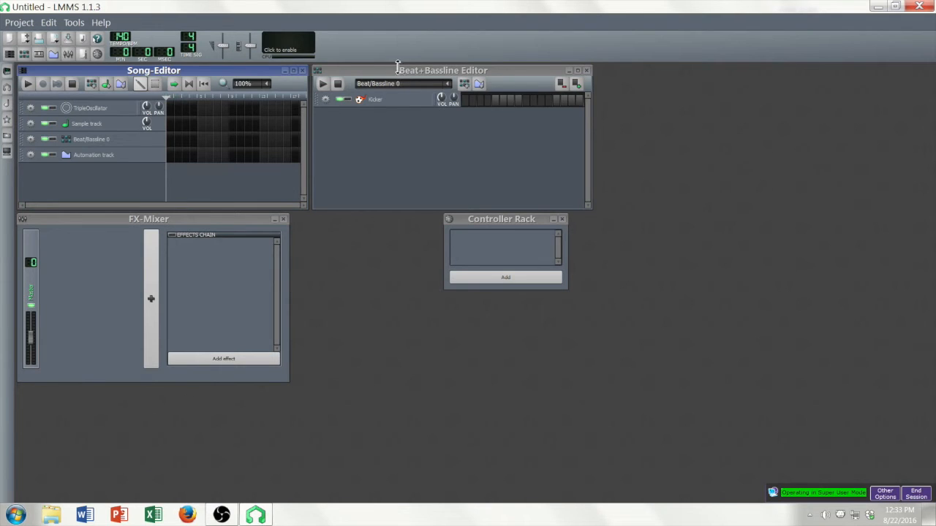
click(418, 74)
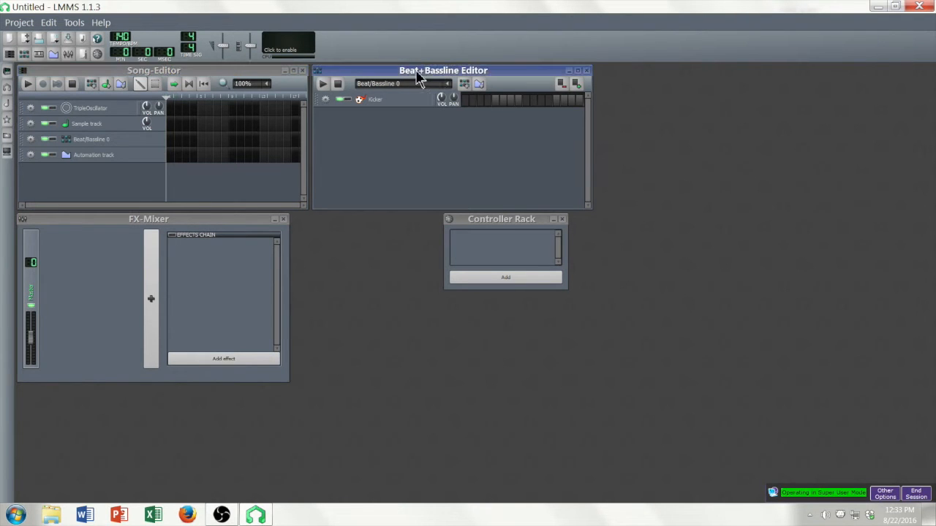
click(202, 222)
click(520, 229)
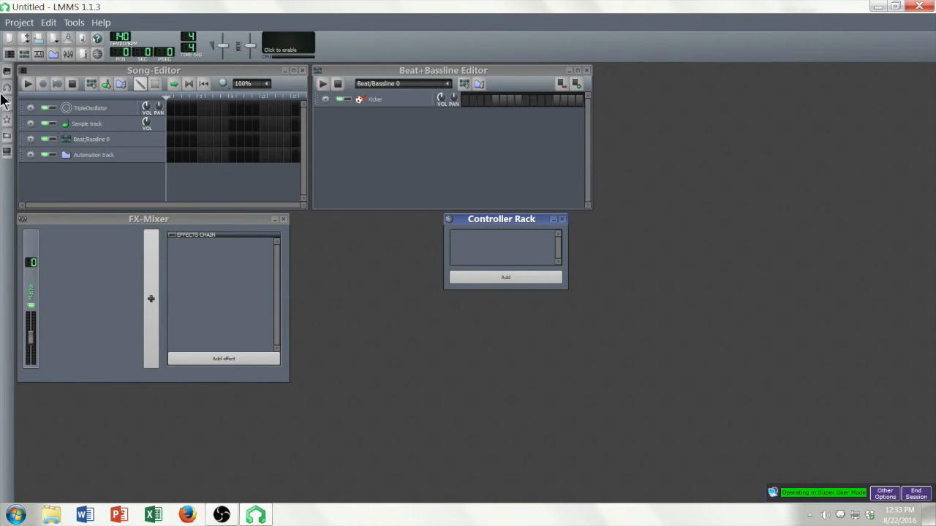
Activate the Kicker's first step in the Beat+Bassline Editor and start playing the pattern.
click(396, 68)
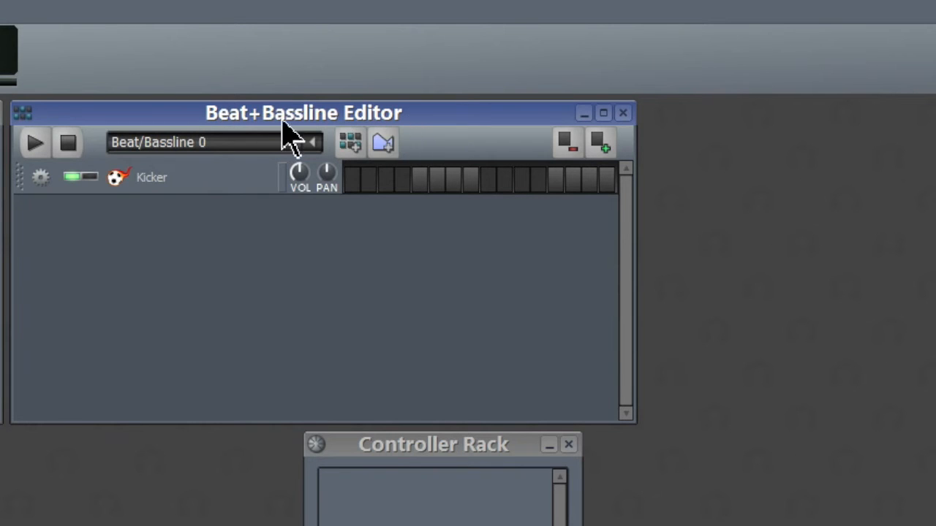
drag(209, 114, 230, 125)
click(599, 118)
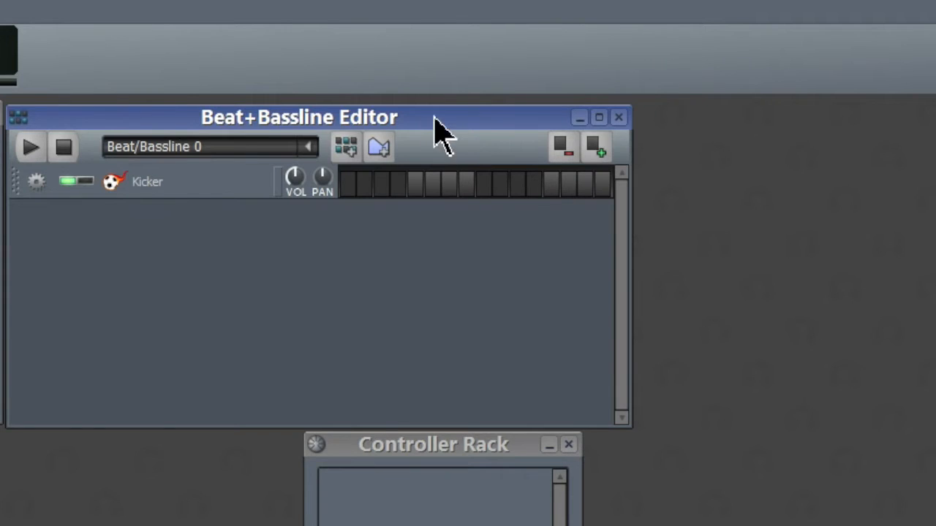
drag(432, 120, 527, 125)
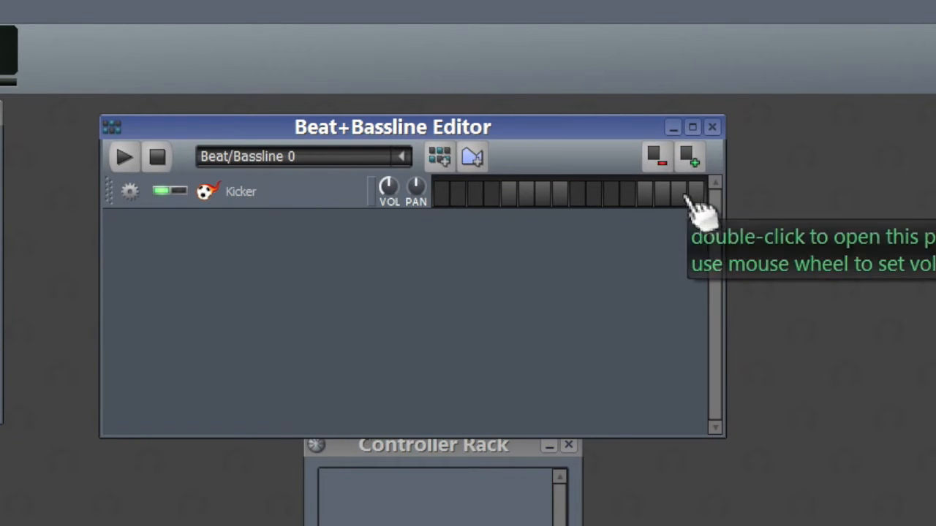
click(442, 194)
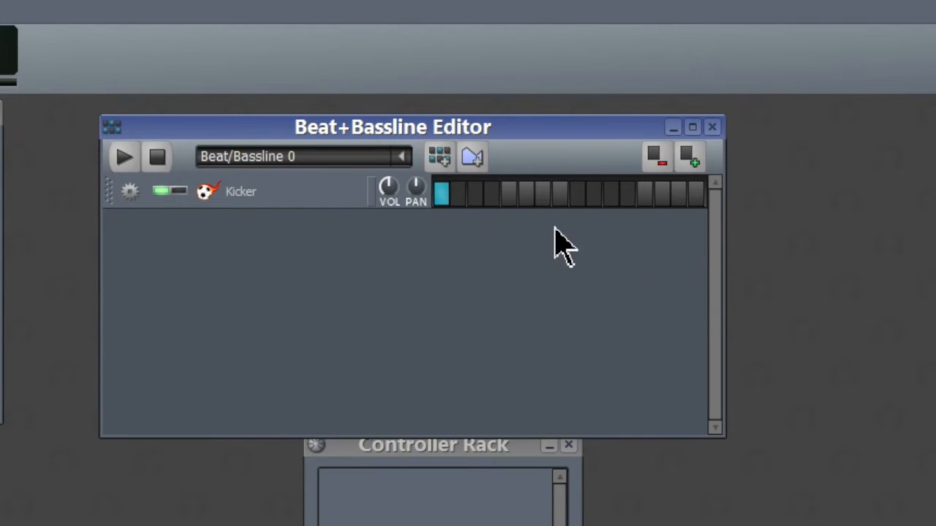
click(124, 158)
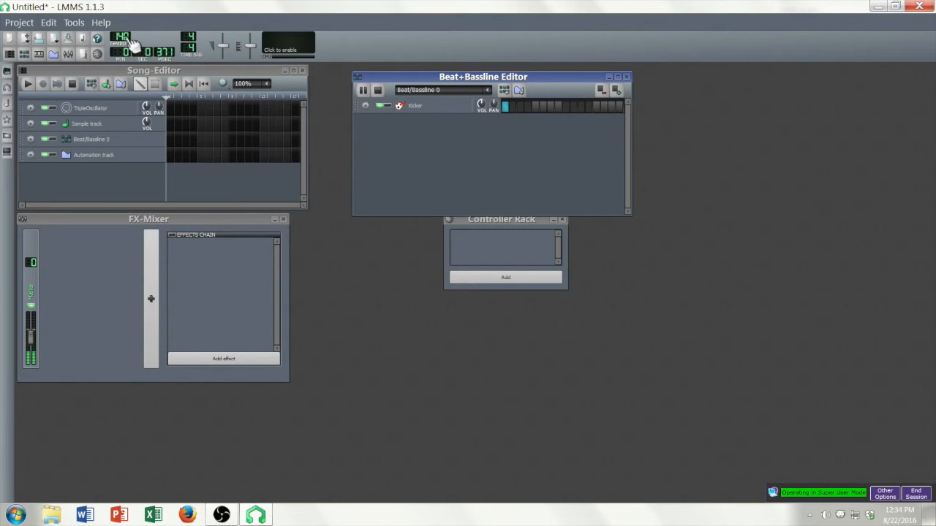
Set the project tempo to 97 BPM while the pattern plays.
drag(129, 38, 129, 33)
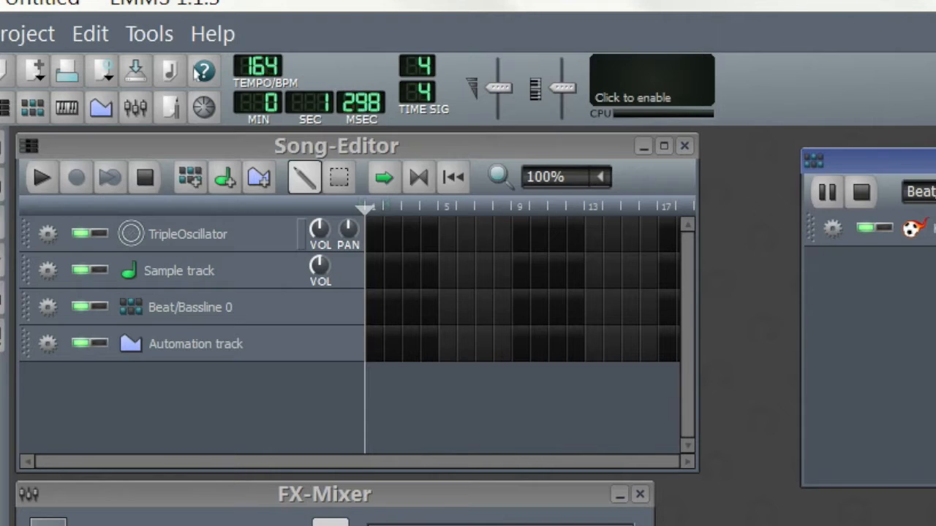
drag(280, 82, 281, 153)
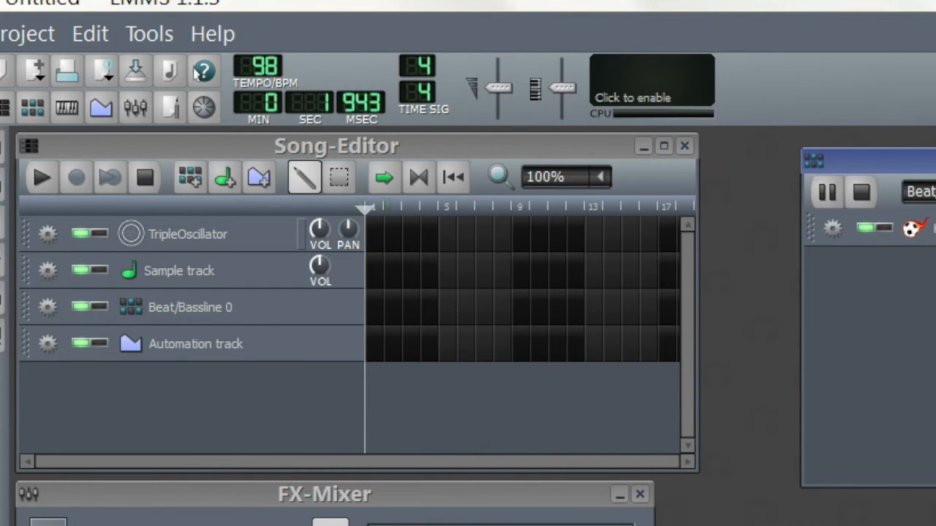
drag(282, 92, 281, 94)
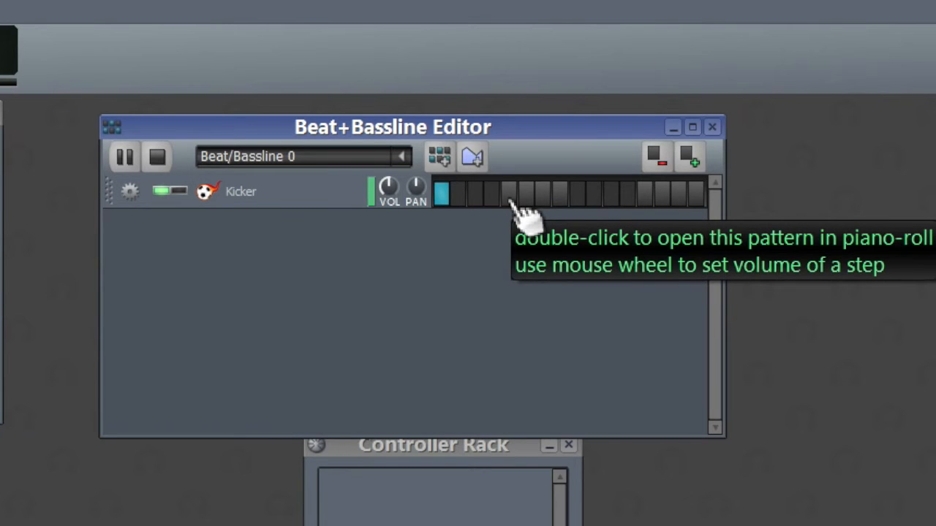
Activate steps 5, 9 and 13 of the Kicker track in the beat pattern.
click(509, 193)
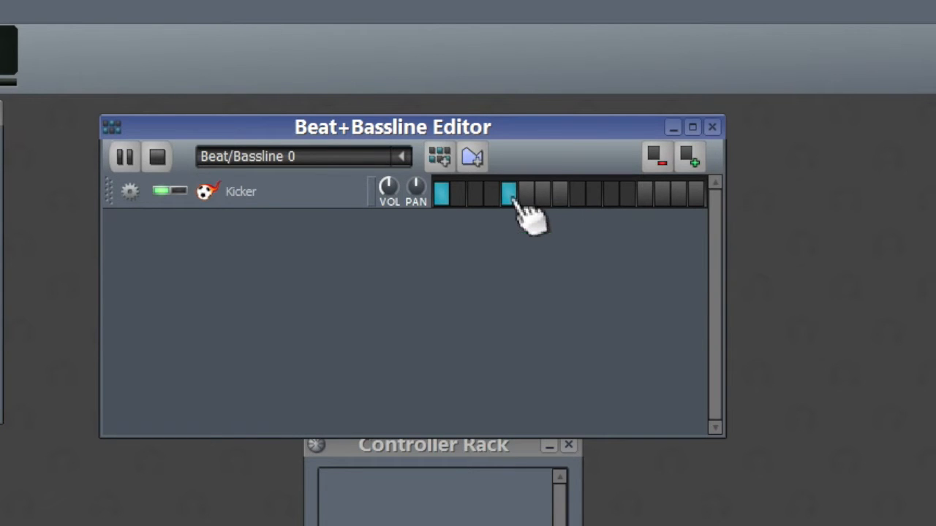
click(576, 193)
click(646, 195)
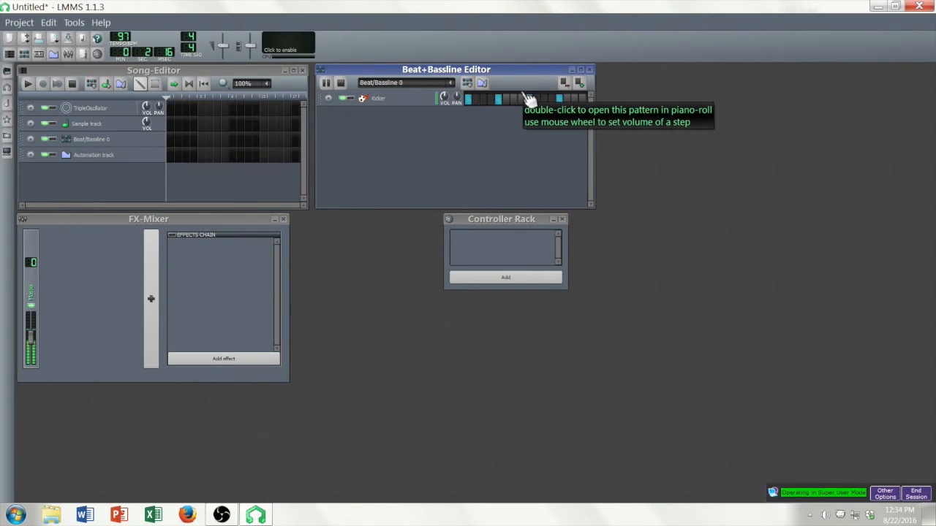
click(528, 100)
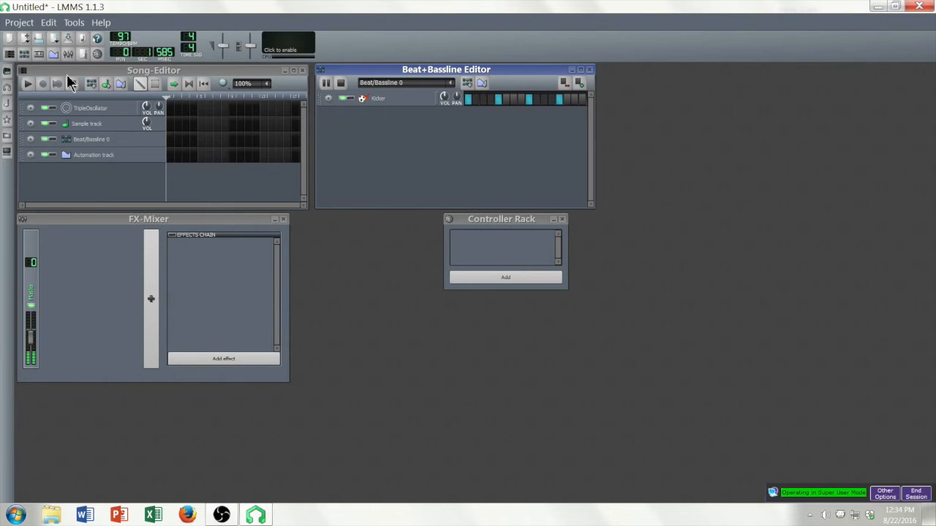
Add snare01.ogg from the drums samples as a track in the Beat+Bassline Editor and activate its steps 5 and 13.
click(7, 103)
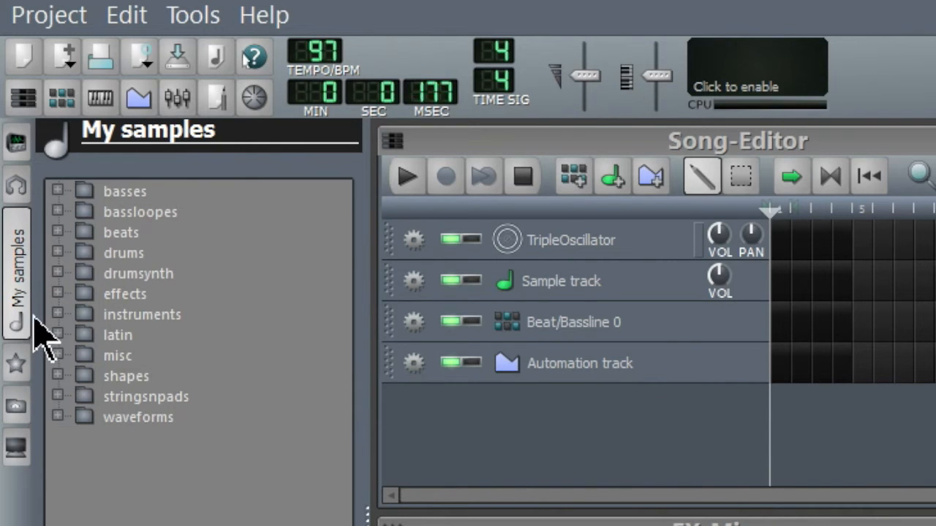
click(68, 256)
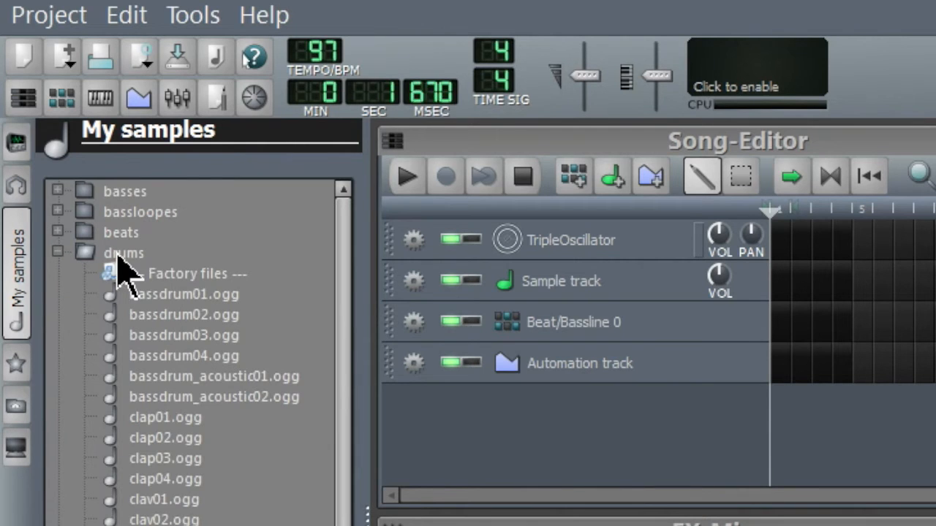
scroll(120, 267, down, 1)
scroll(198, 351, down, 2)
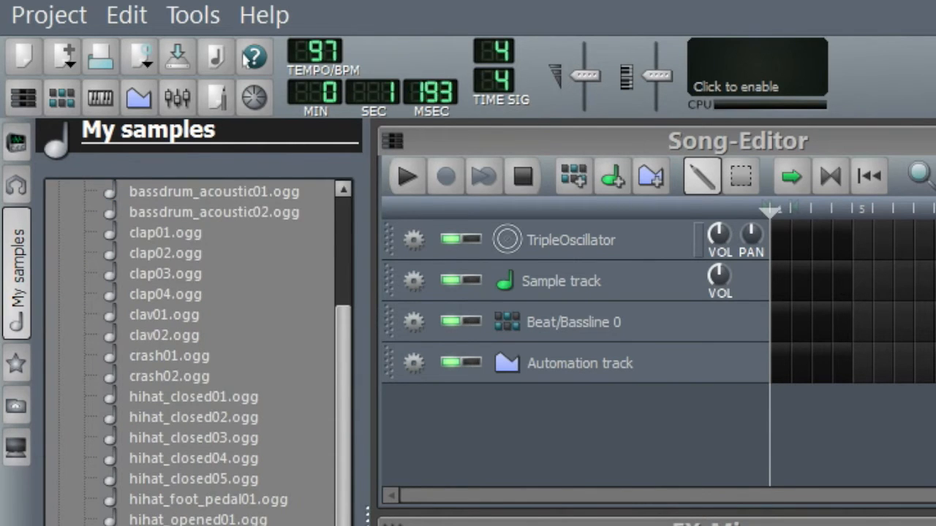
scroll(198, 351, down, 6)
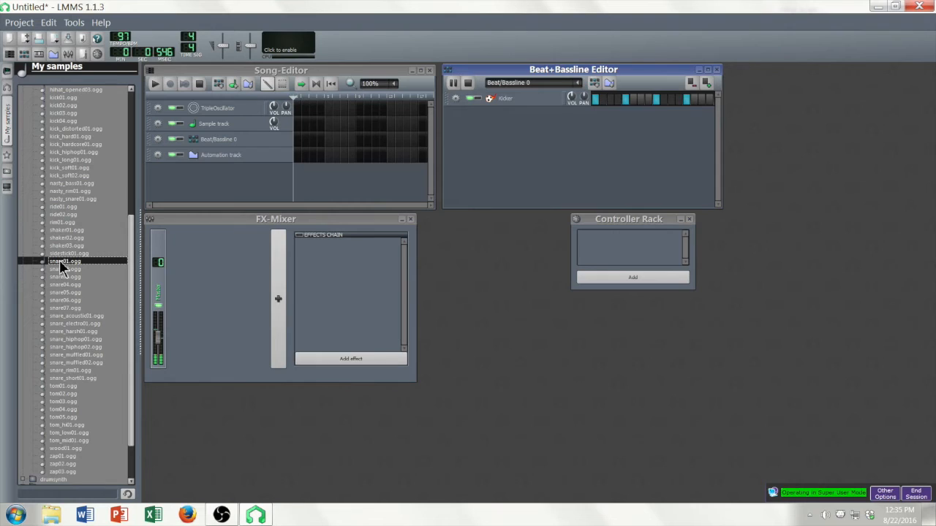
drag(58, 269, 561, 157)
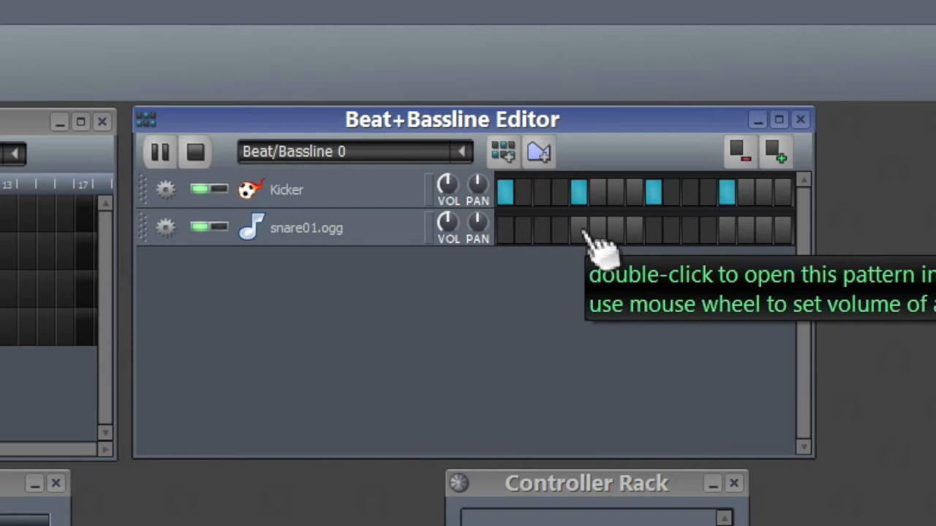
click(626, 115)
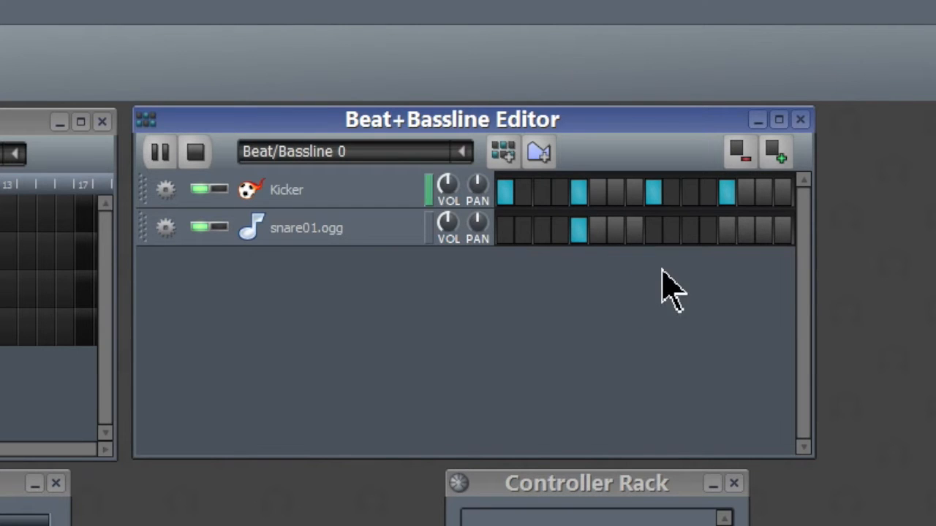
click(728, 233)
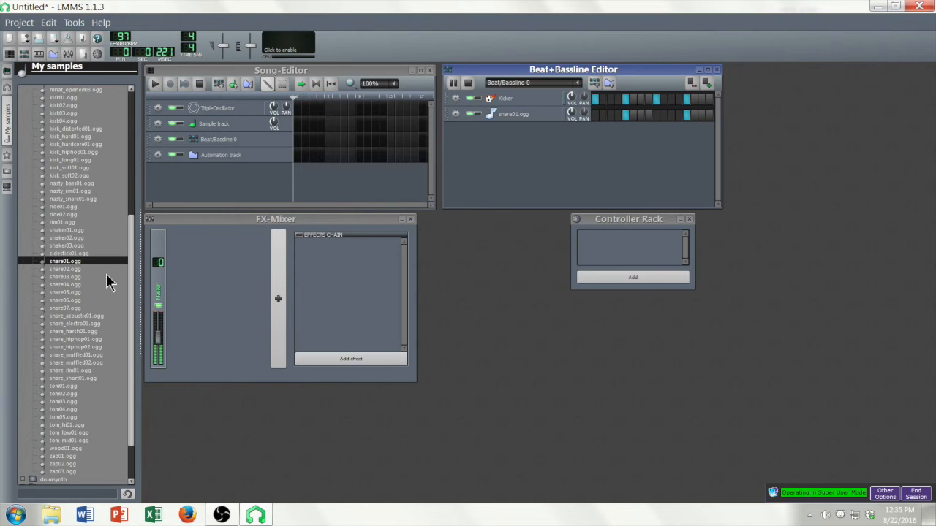
Audition the closed hi-hat samples and add hihat_closed04.ogg as a track in the Beat+Bassline Editor.
scroll(107, 278, up, 1)
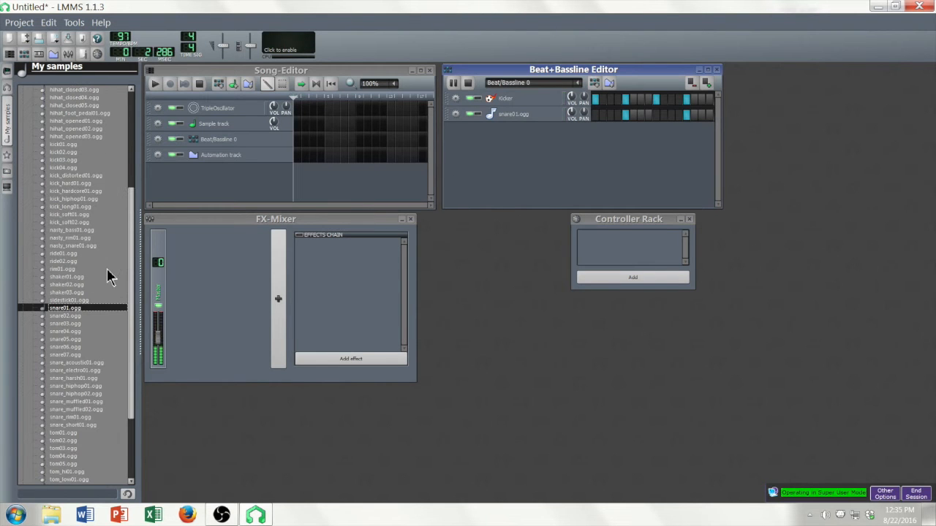
scroll(106, 276, up, 7)
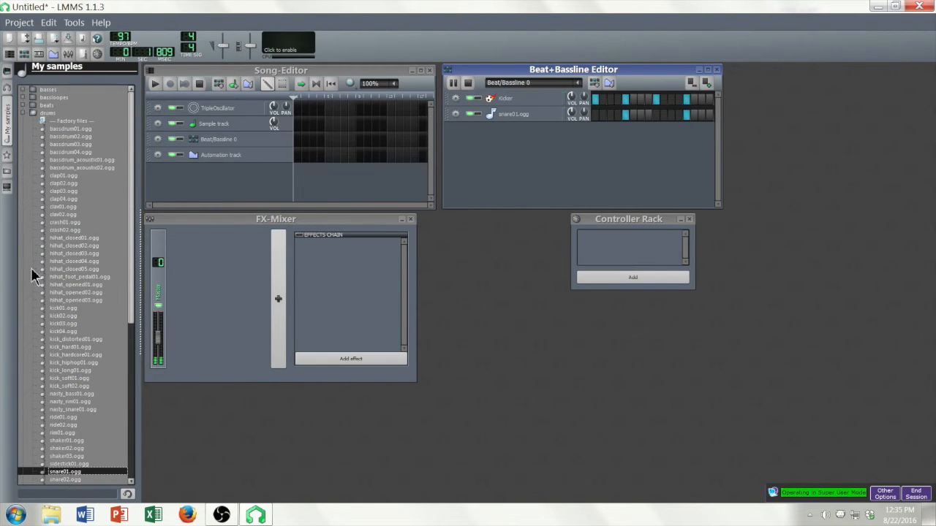
click(72, 237)
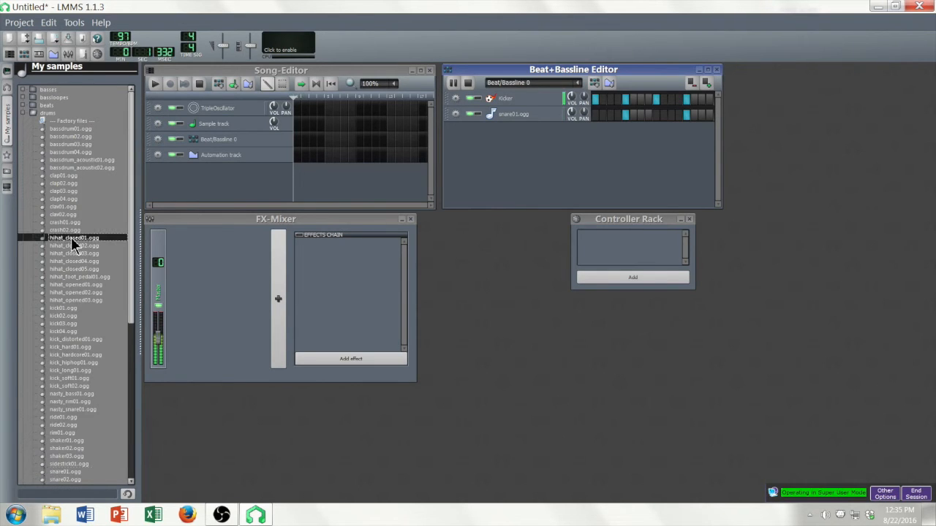
click(65, 244)
click(62, 253)
click(62, 261)
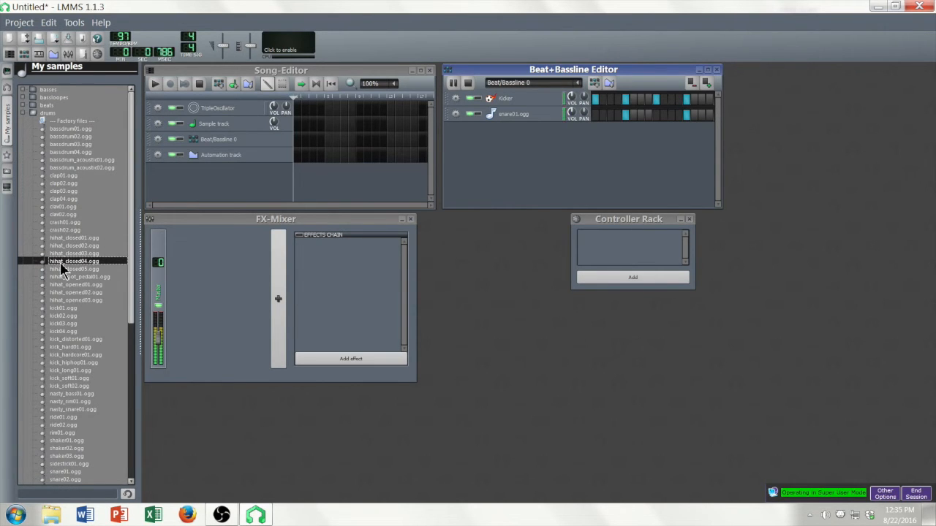
drag(62, 266, 533, 151)
Activate every second step of the hihat_closed04.ogg track, from step 1 to step 15.
click(596, 130)
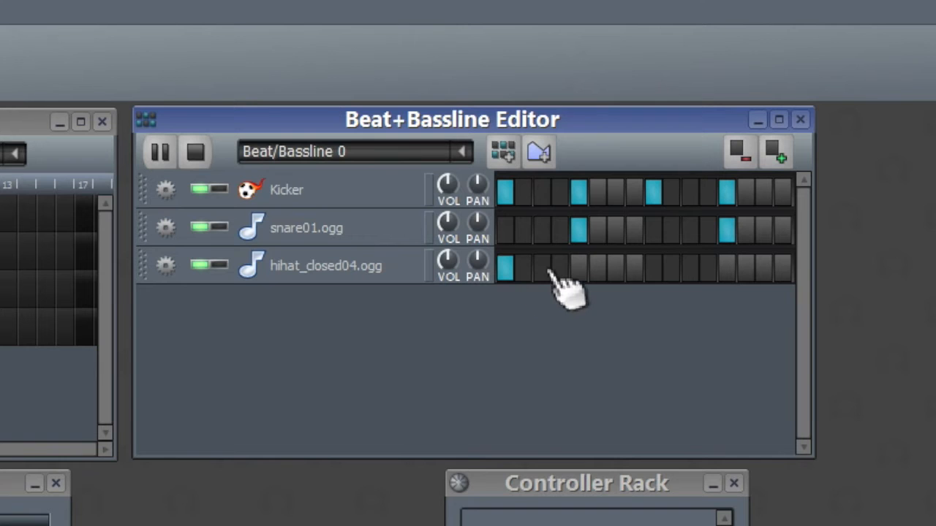
click(541, 269)
click(578, 269)
click(615, 269)
click(652, 269)
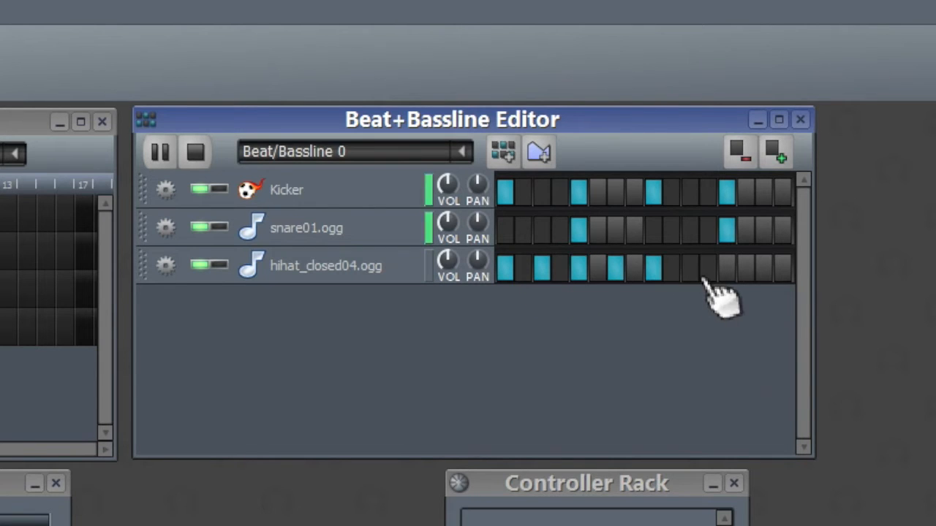
click(691, 272)
click(727, 272)
click(762, 272)
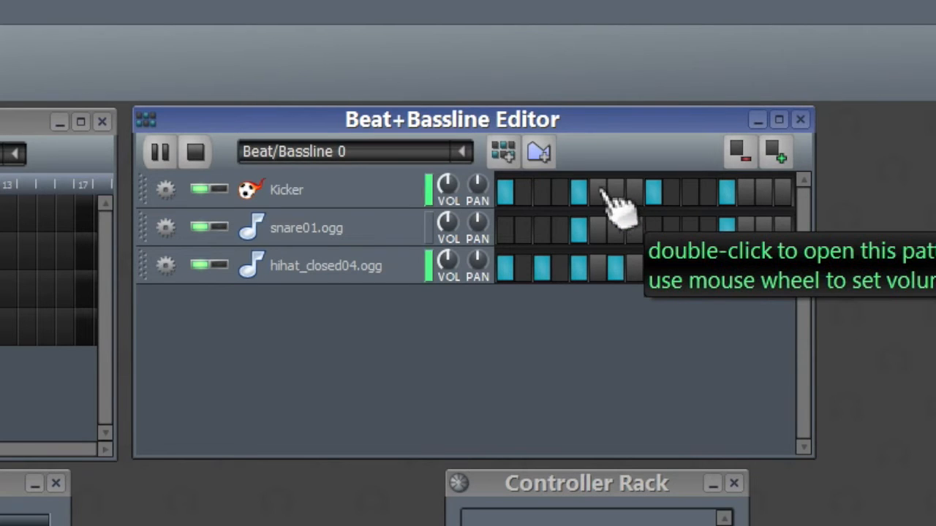
Move the Kicker hits on steps 5, 9 and 13 to steps 4, 8 and 11, and stop playback.
click(578, 193)
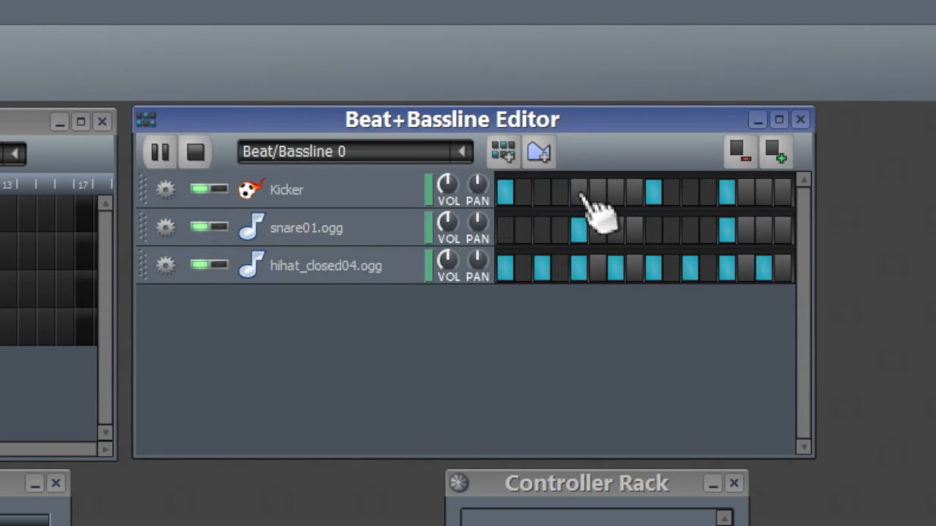
click(560, 193)
click(653, 193)
click(635, 193)
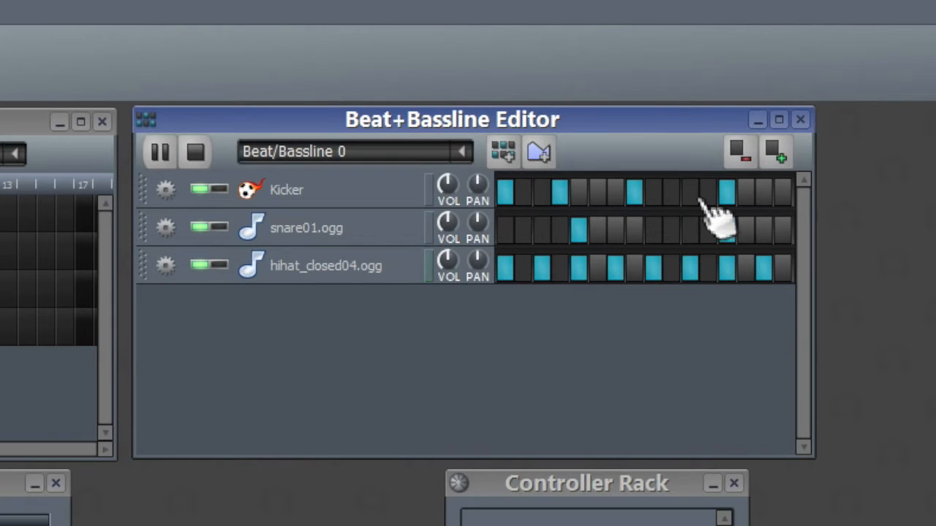
click(689, 193)
click(726, 193)
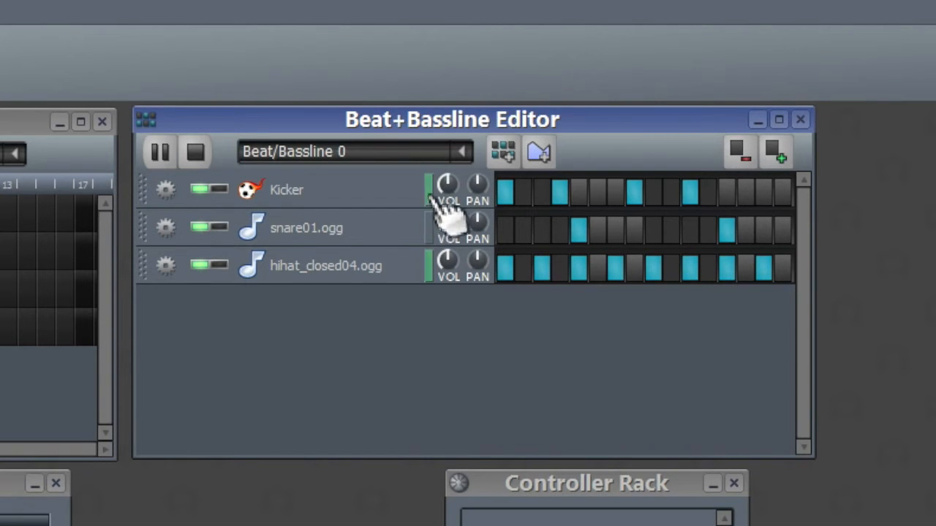
click(199, 157)
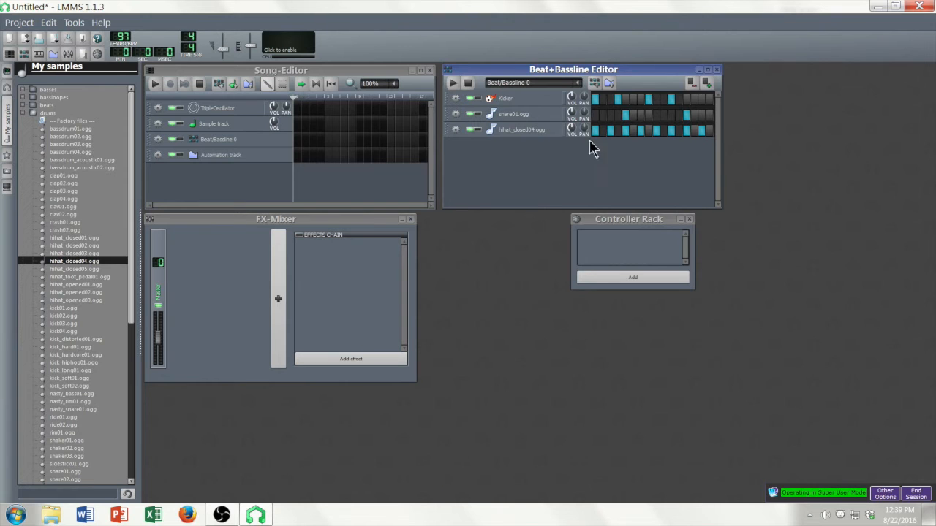
Collapse the drums folder and add harpsichord01.ogg from the instruments samples as a track in the Beat+Bassline Editor.
click(23, 114)
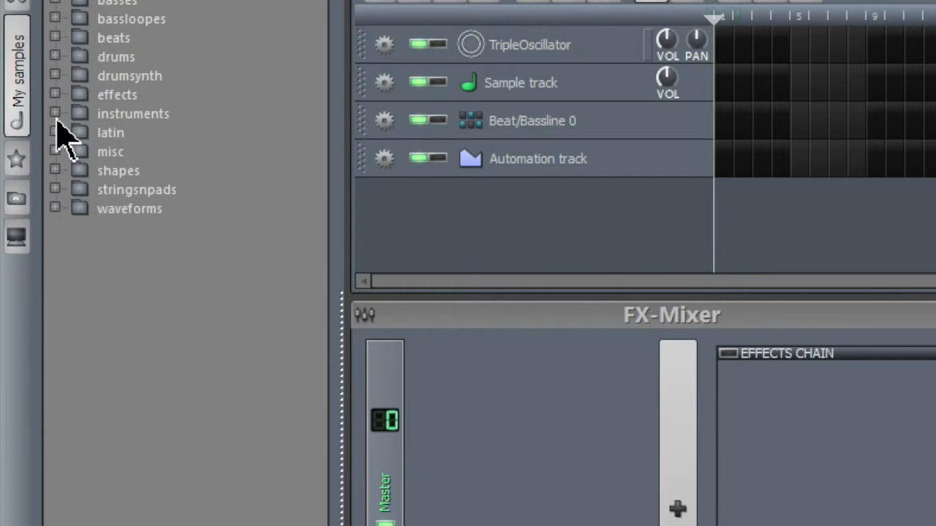
click(24, 136)
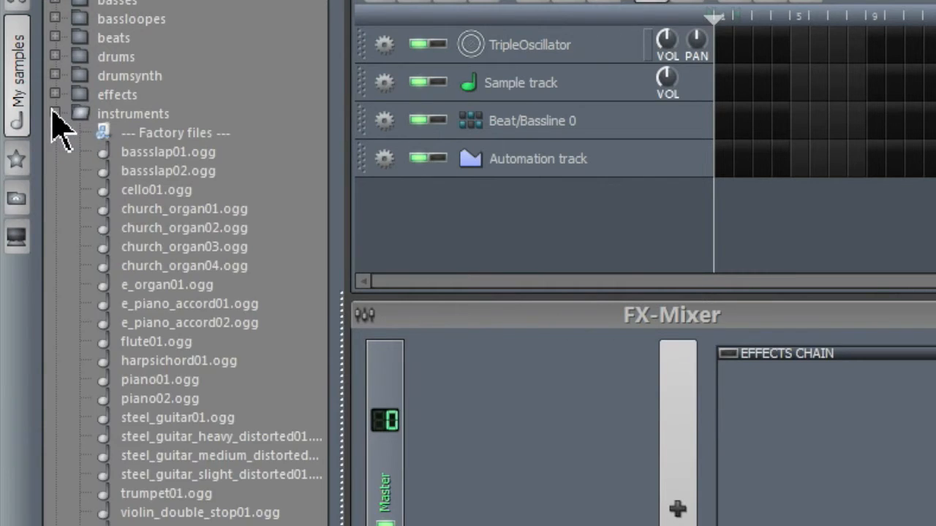
click(178, 366)
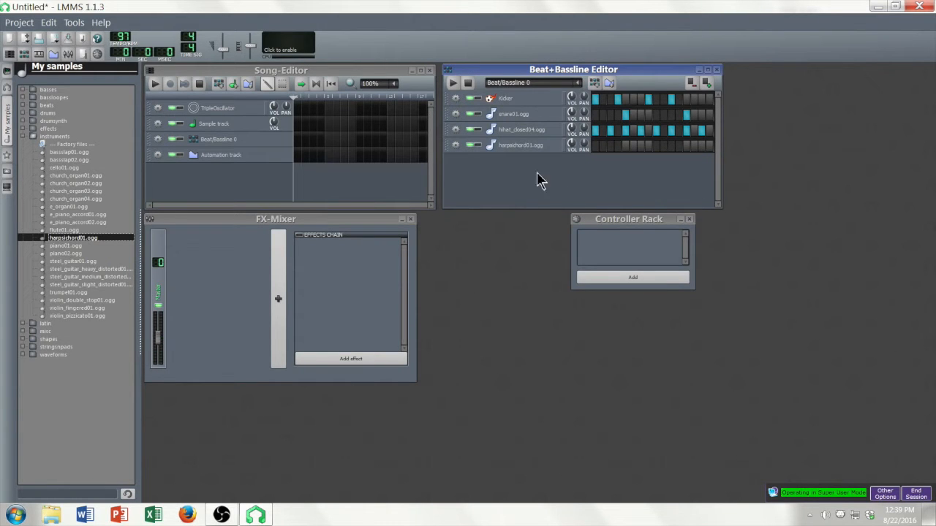
Open the harpsichord01.ogg pattern in the Piano-Roll, then enlarge the window and place it below the Beat+Bassline tracks.
click(600, 158)
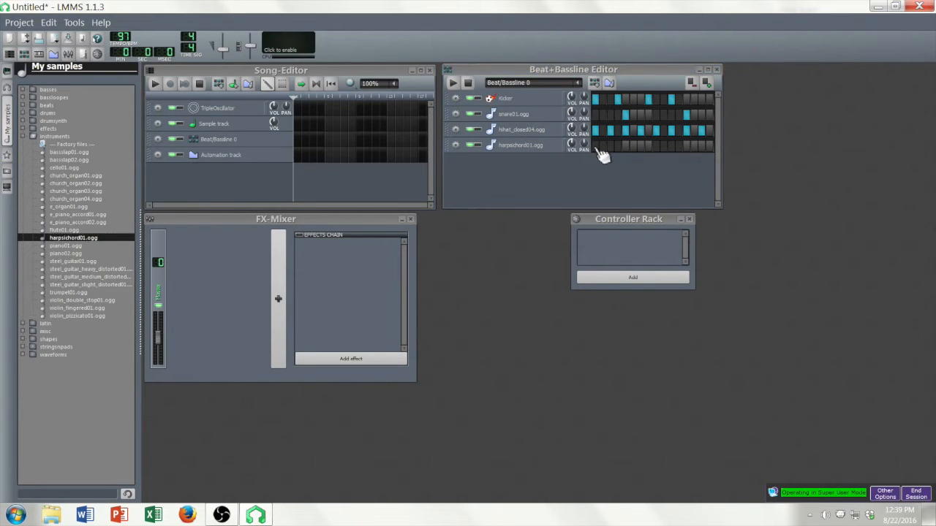
double_click(600, 155)
drag(486, 77, 579, 99)
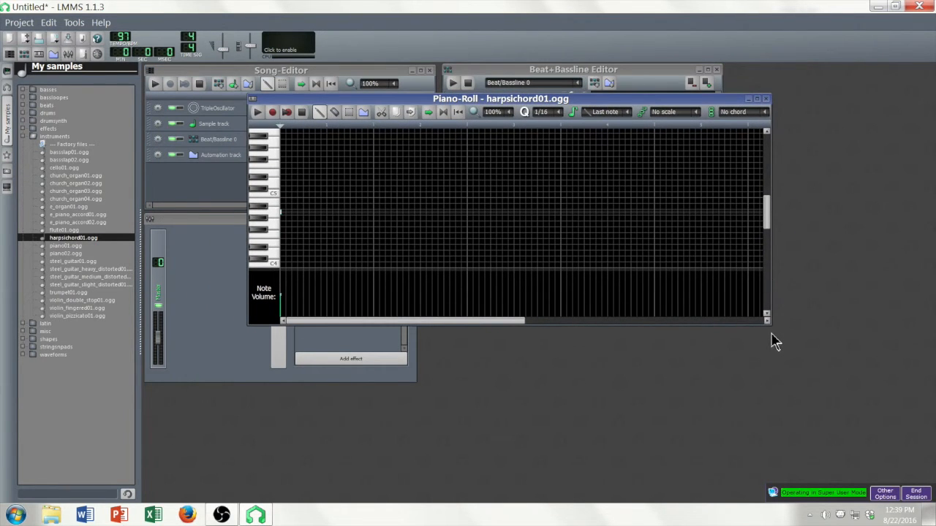
drag(768, 320, 850, 418)
scroll(848, 249, up, 2)
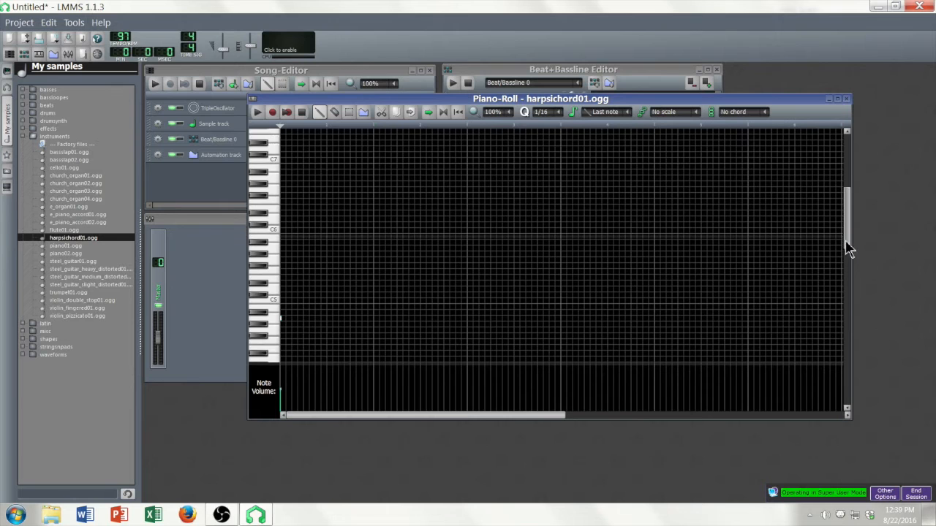
drag(848, 249, 849, 208)
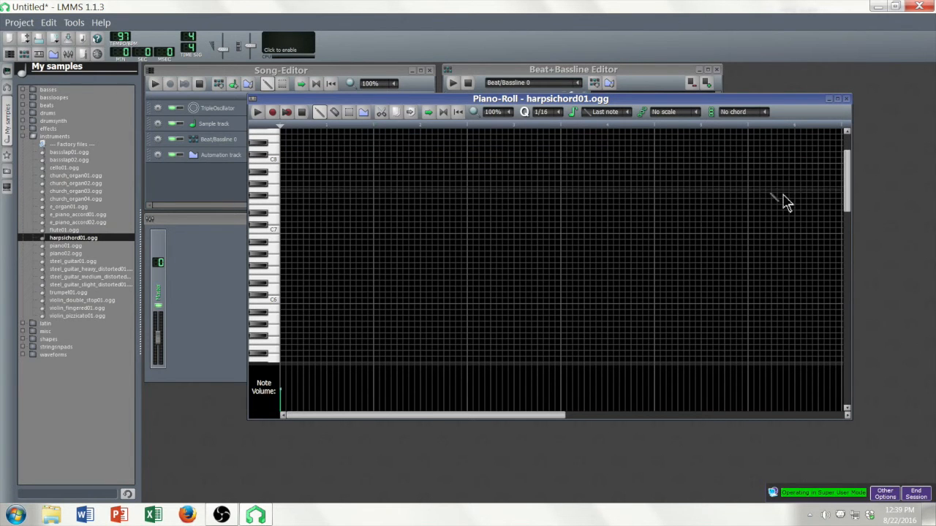
drag(618, 101, 630, 179)
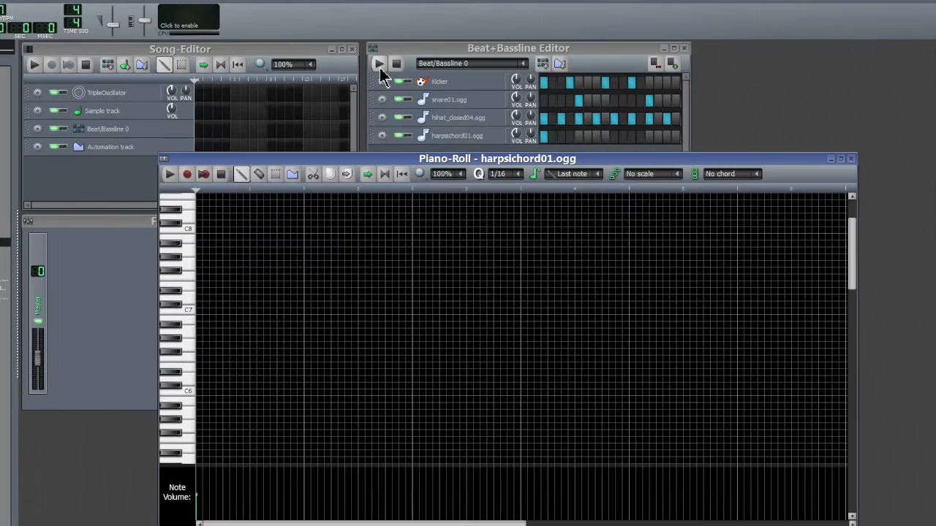
Start playback of Beat/Bassline 0 and remove the initial note from the harpsichord01.ogg pattern in the Piano-Roll.
click(453, 84)
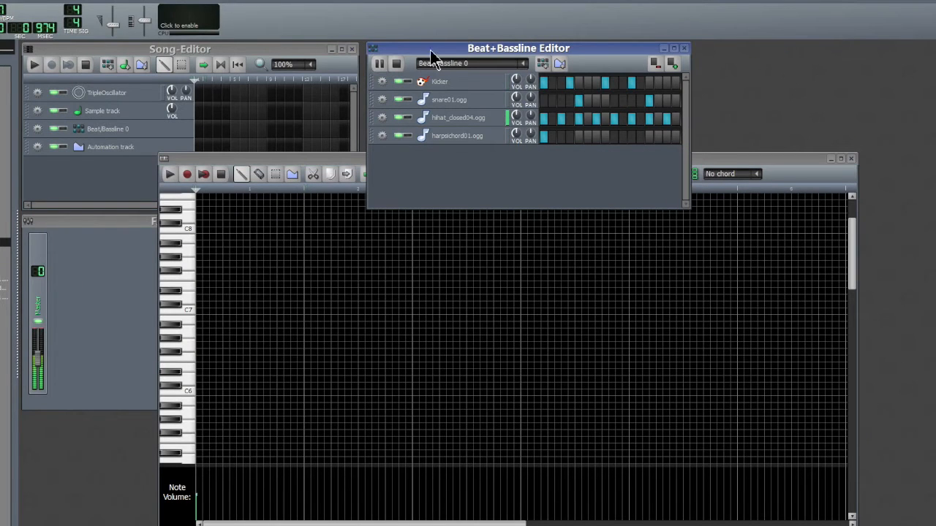
click(729, 160)
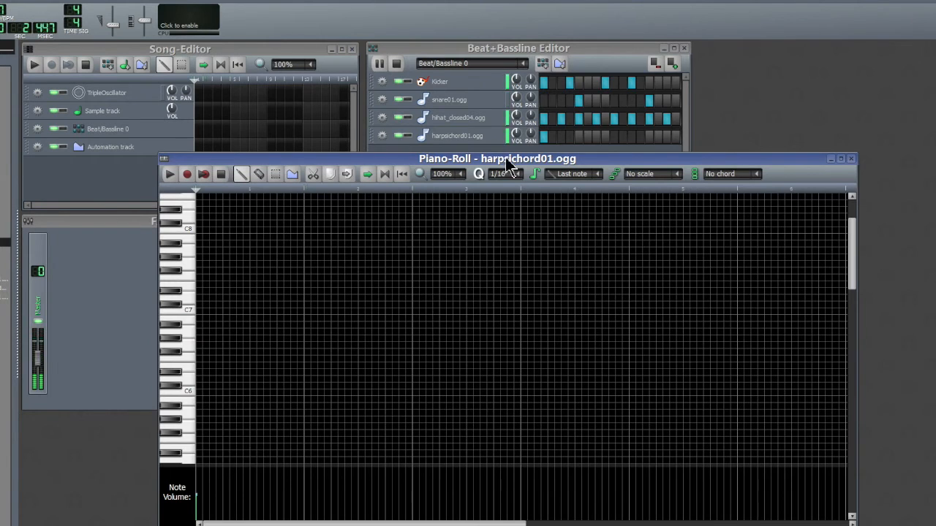
drag(507, 163, 546, 109)
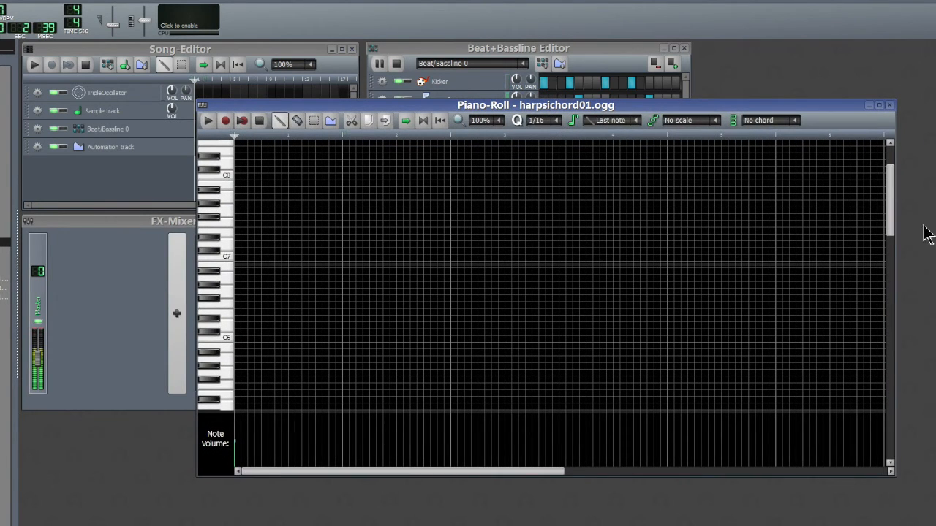
drag(890, 188, 881, 290)
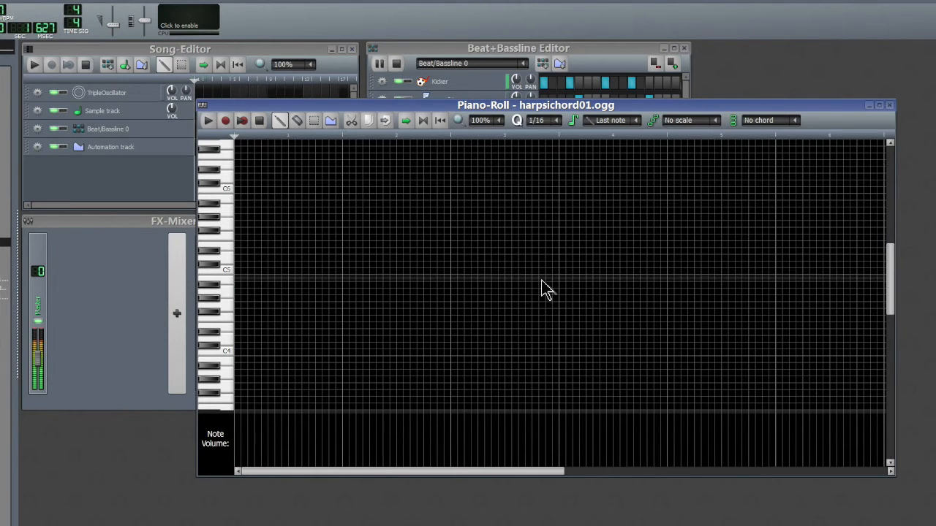
Place a quarter note on C4 at the start of the harpsichord pattern and a C#4 quarter note directly after it.
drag(632, 108, 634, 65)
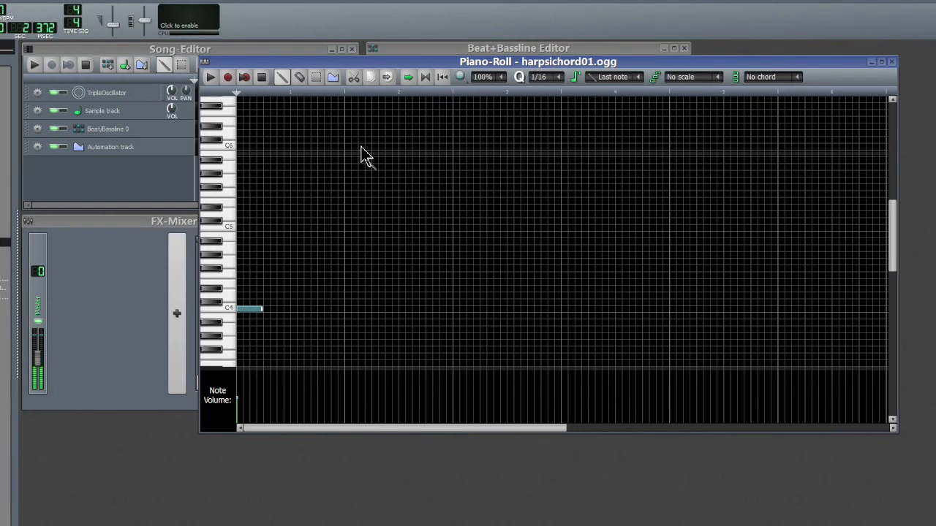
drag(458, 63, 468, 156)
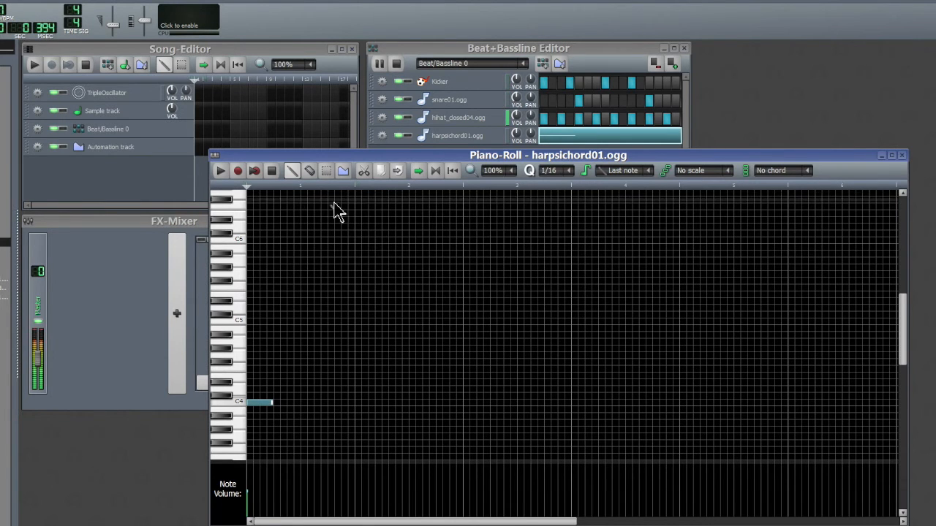
click(276, 388)
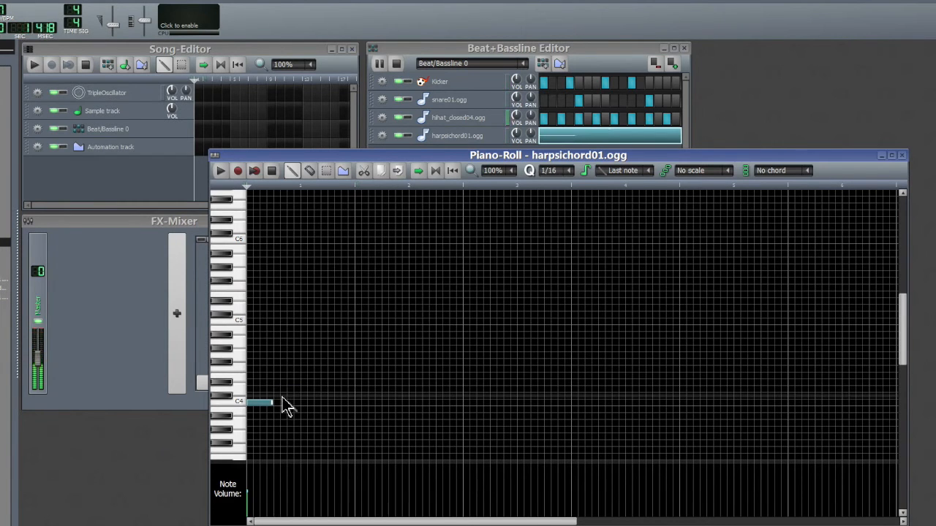
click(278, 397)
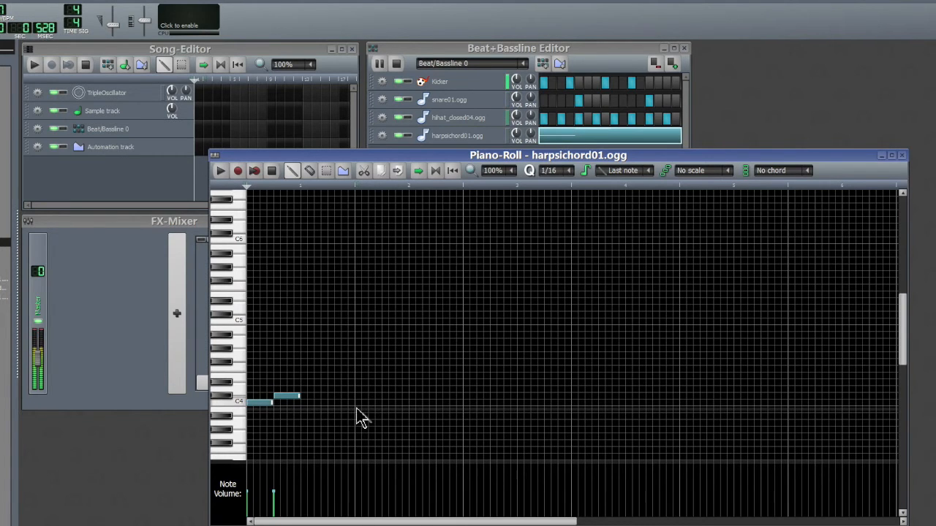
click(327, 416)
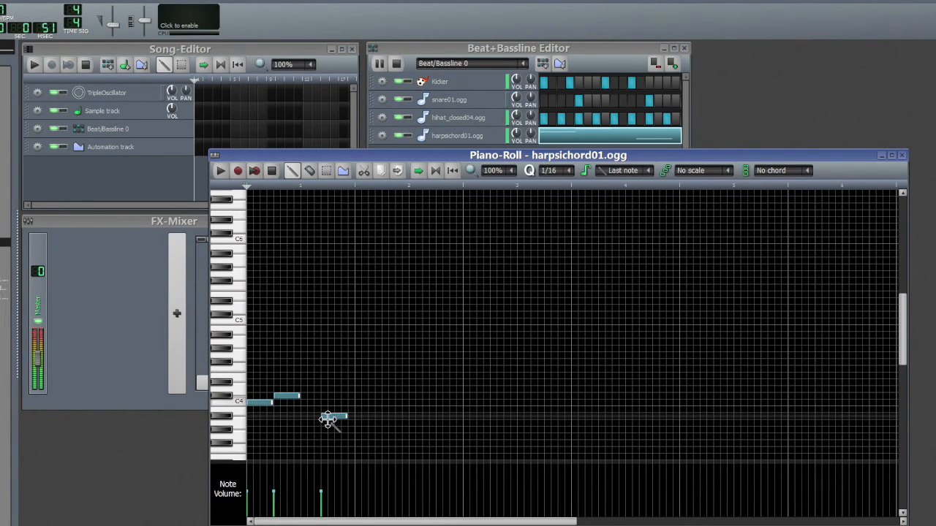
right_click(326, 419)
click(330, 416)
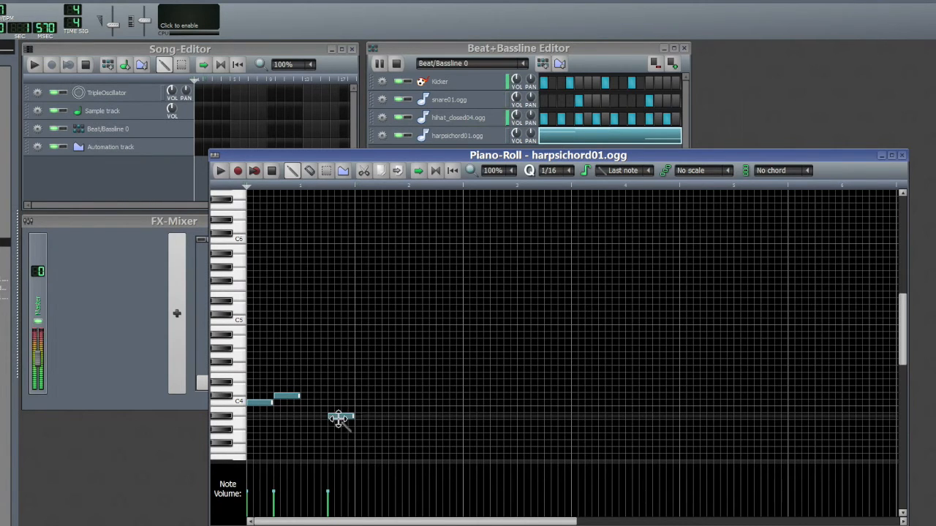
right_click(336, 417)
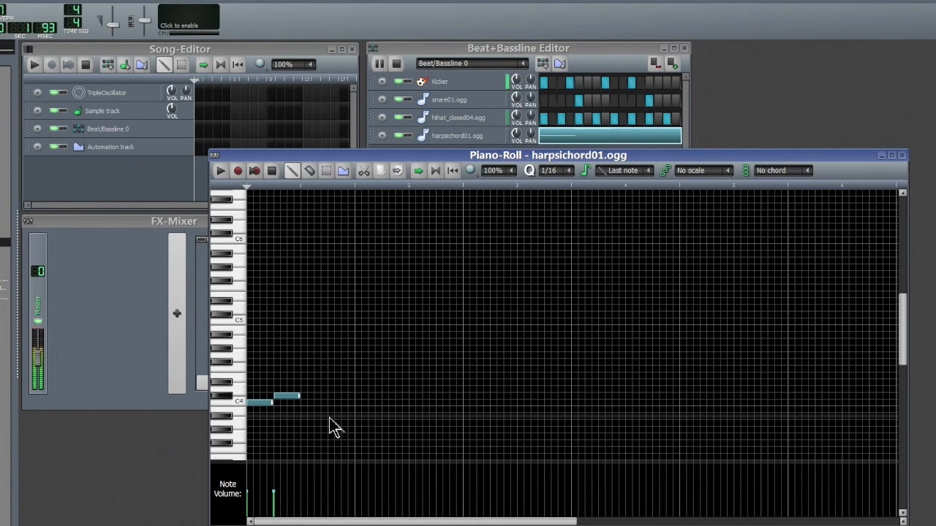
Add an A#3 quarter note to the harpsichord pattern and position it on the last beat of bar 2.
click(331, 416)
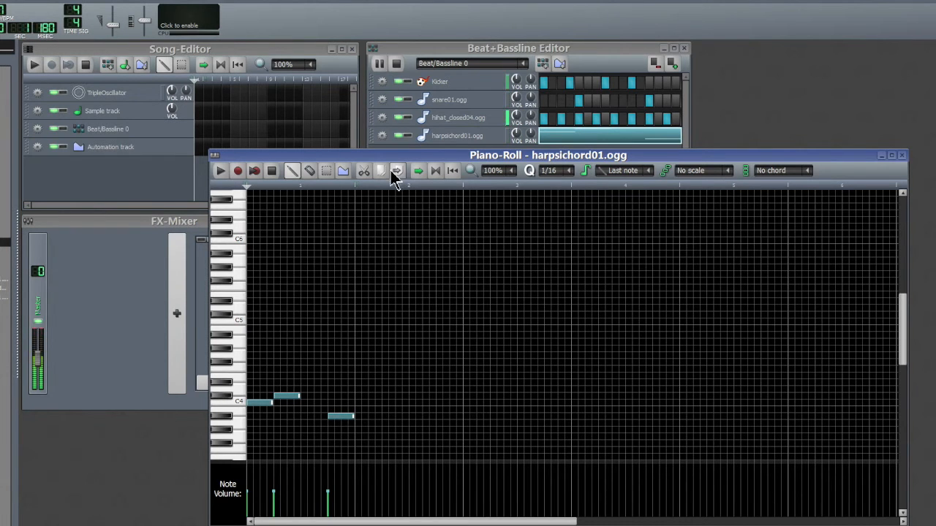
drag(391, 155, 380, 141)
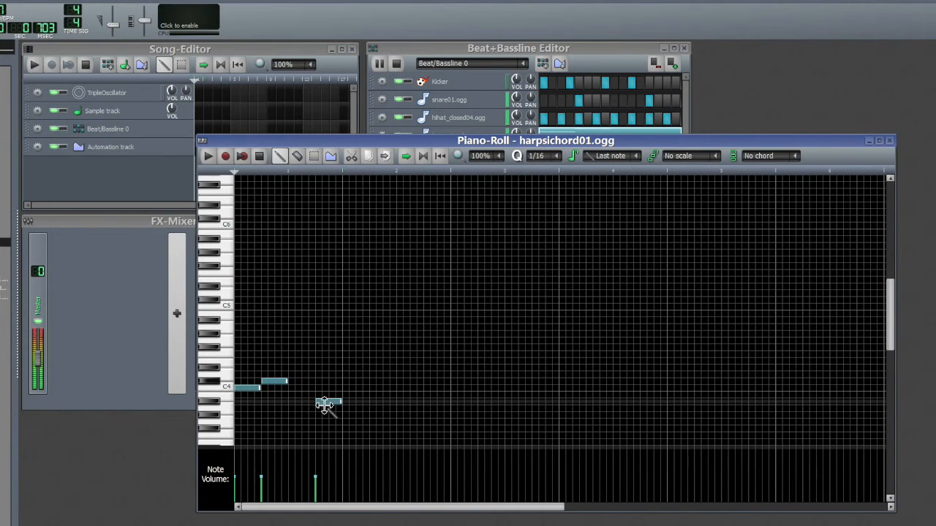
drag(329, 407, 439, 407)
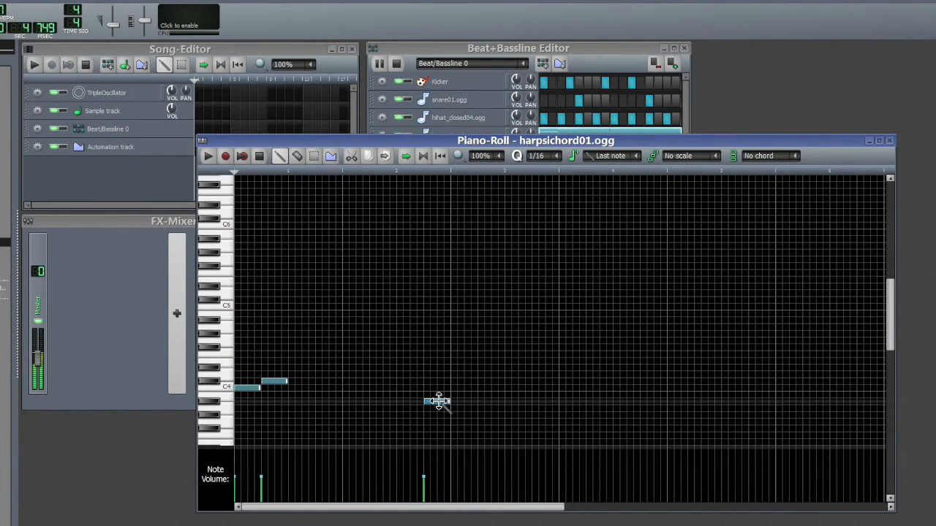
drag(533, 142, 475, 137)
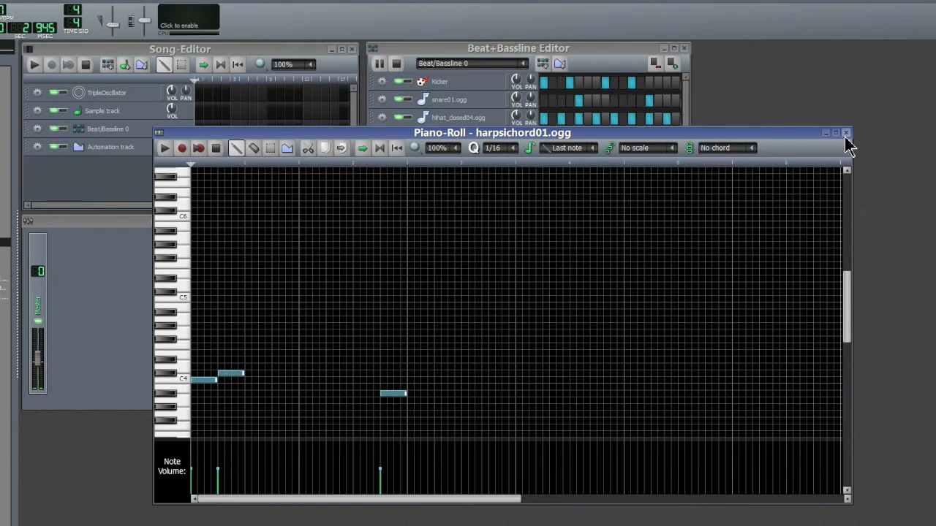
Add a C#4 quarter note at the start of bar 2 of the harpsichord pattern and close the Piano-Roll.
click(303, 366)
drag(305, 370, 309, 376)
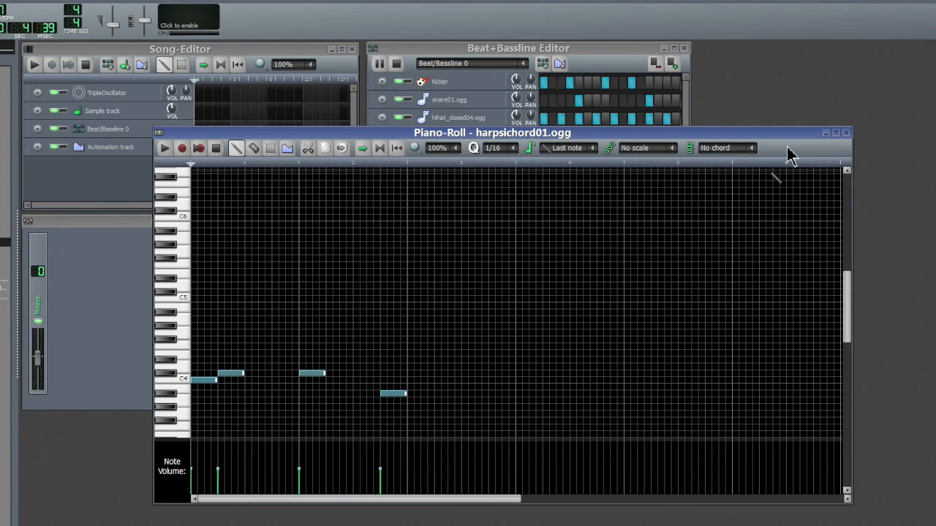
click(845, 133)
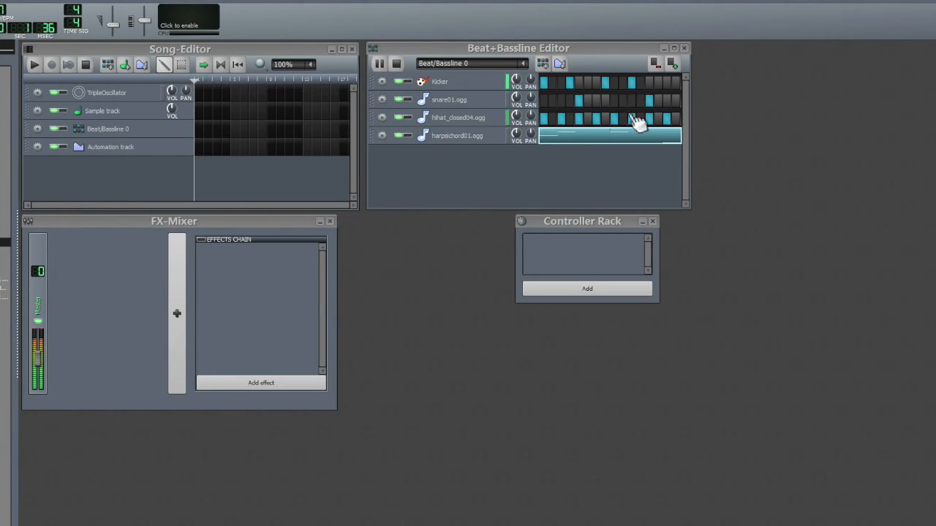
Extend Beat/Bassline 0 to 32 steps and continue the hihat_closed04.ogg hits on every second step through the added bar.
click(523, 51)
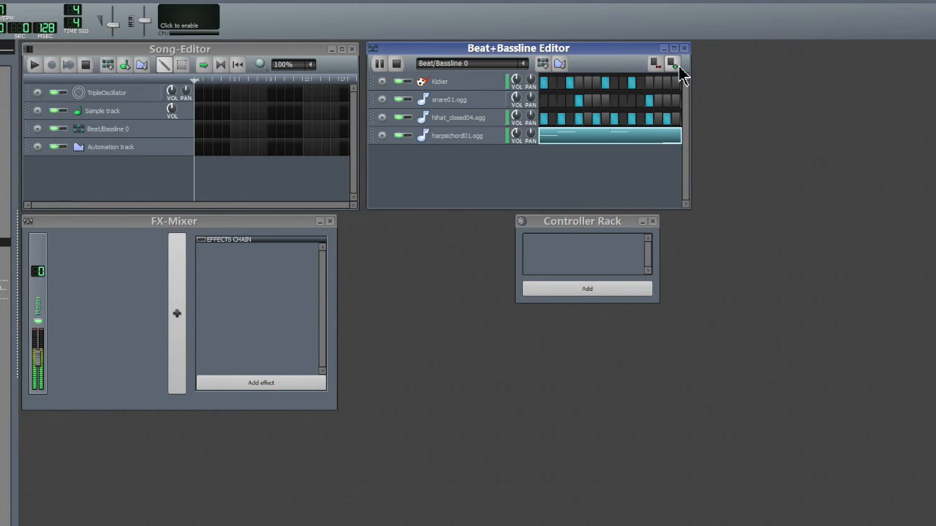
click(676, 67)
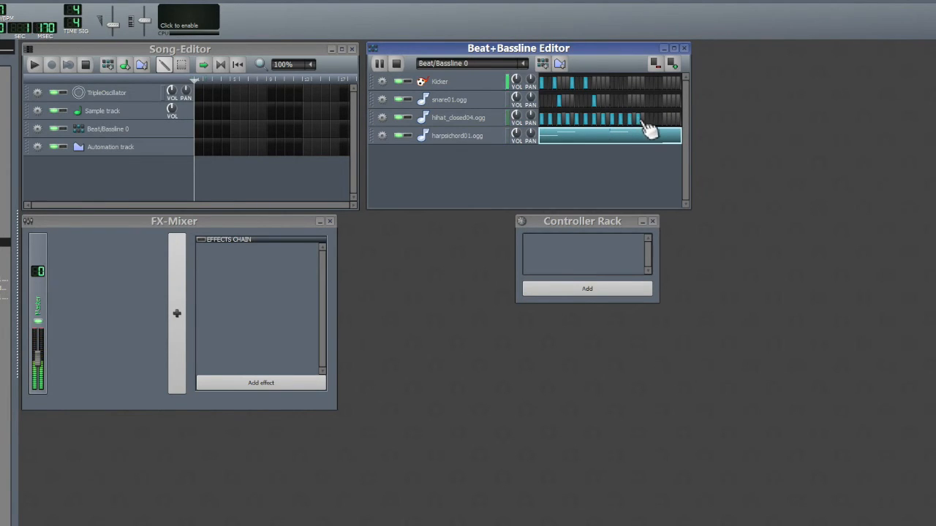
click(649, 122)
click(659, 123)
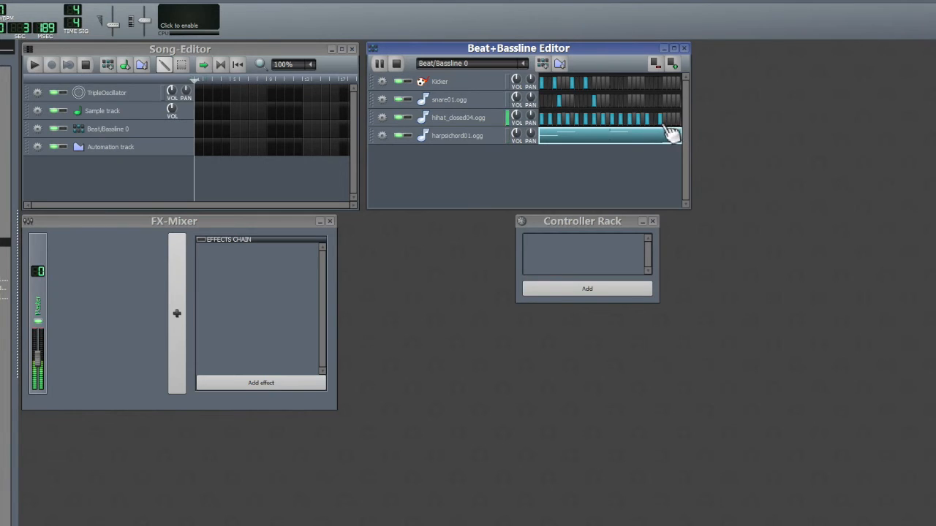
click(658, 119)
click(673, 120)
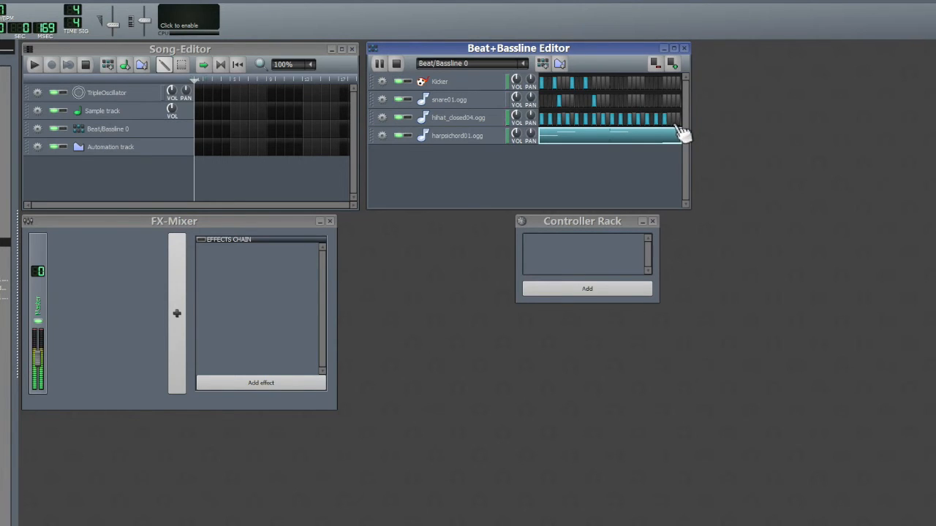
Repeat the Kicker and snare01.ogg patterns across the added steps, with extra snare hits at the end, and make the Beat+Bassline Editor slightly taller.
click(626, 83)
click(630, 100)
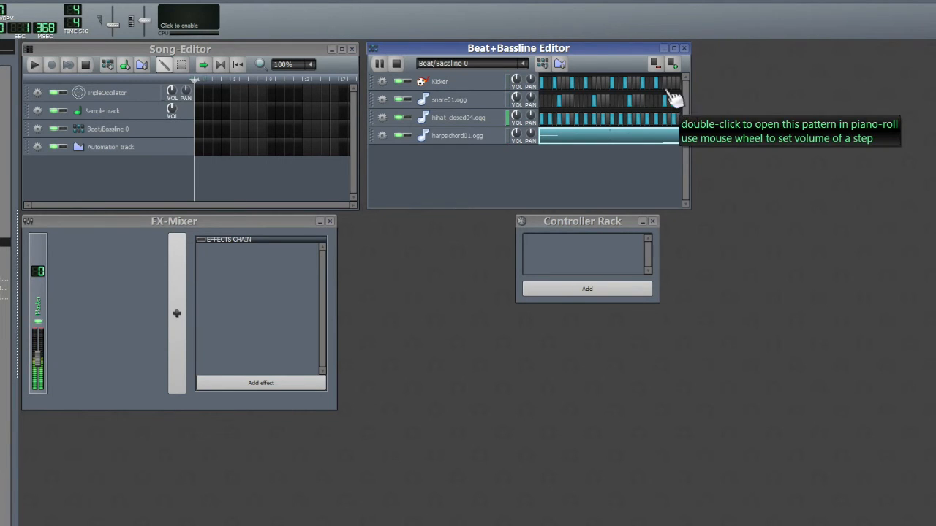
drag(679, 211, 679, 222)
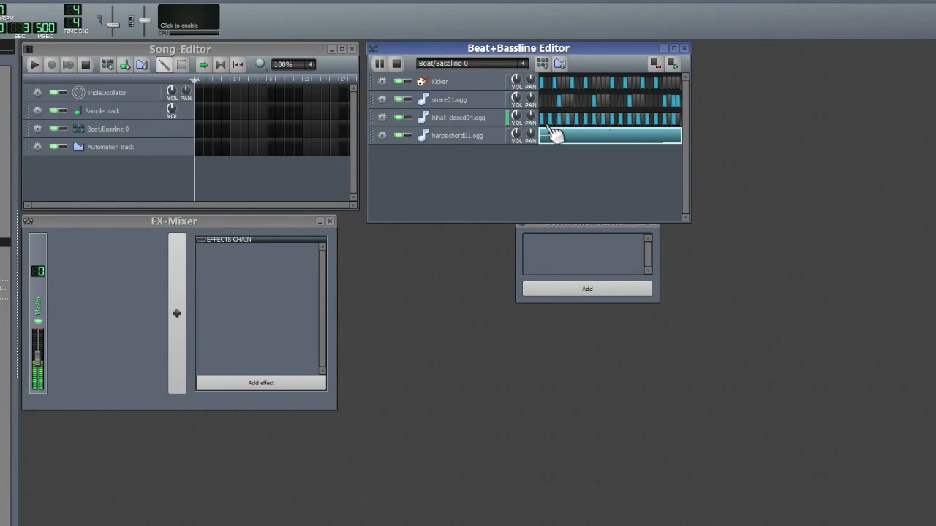
Reopen the harpsichord01.ogg pattern in the Piano-Roll and shorten the bar 2 C#4 to an eighth note starting on the bar's third sixteenth.
double_click(596, 146)
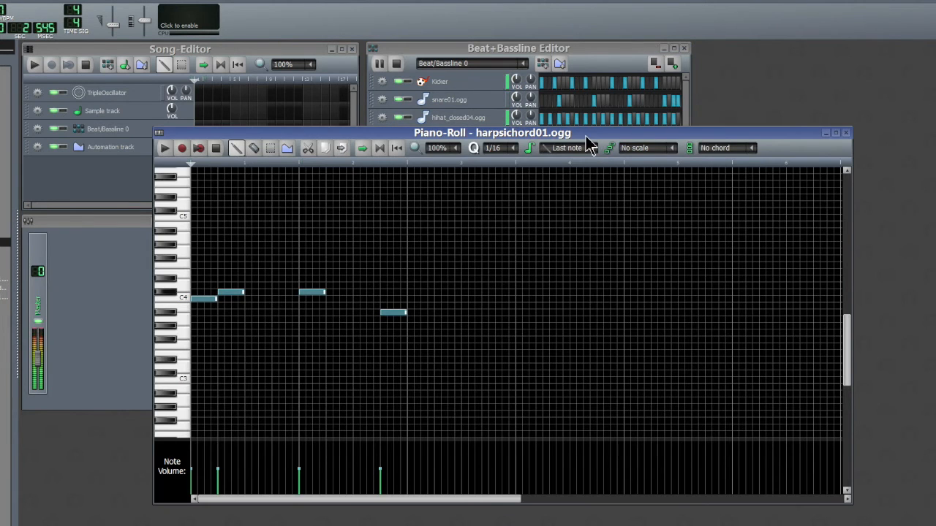
drag(585, 136, 676, 147)
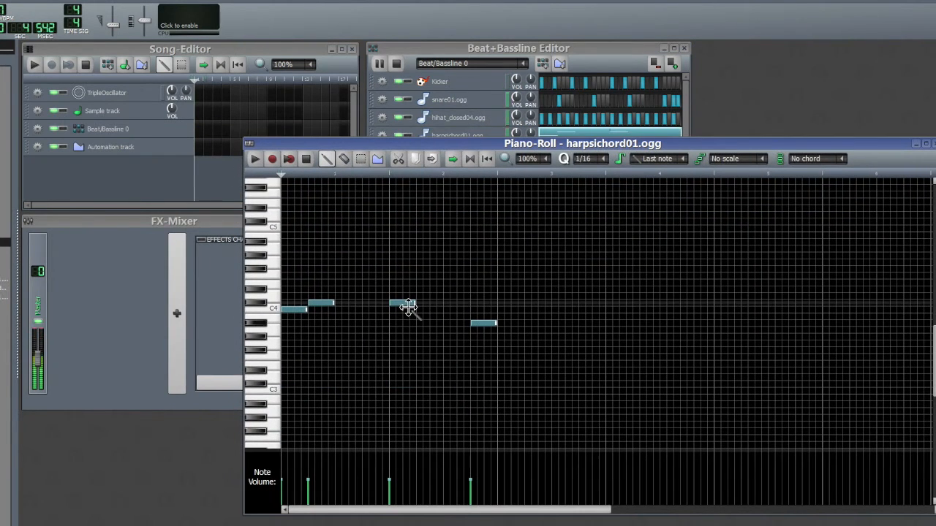
drag(404, 308, 422, 308)
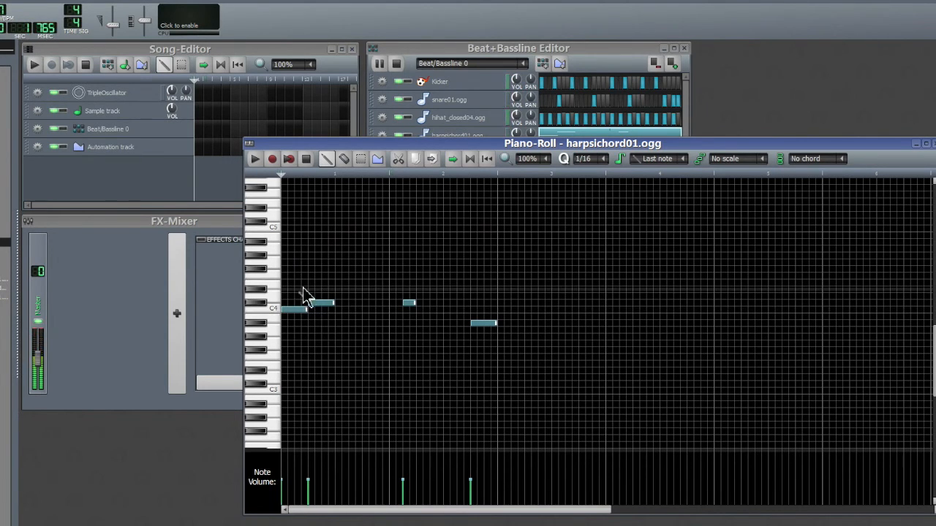
Shorten the two bar 1 notes (C4 and C#4) and the last A#3 note to eighth notes together, and close the Piano-Roll.
click(360, 160)
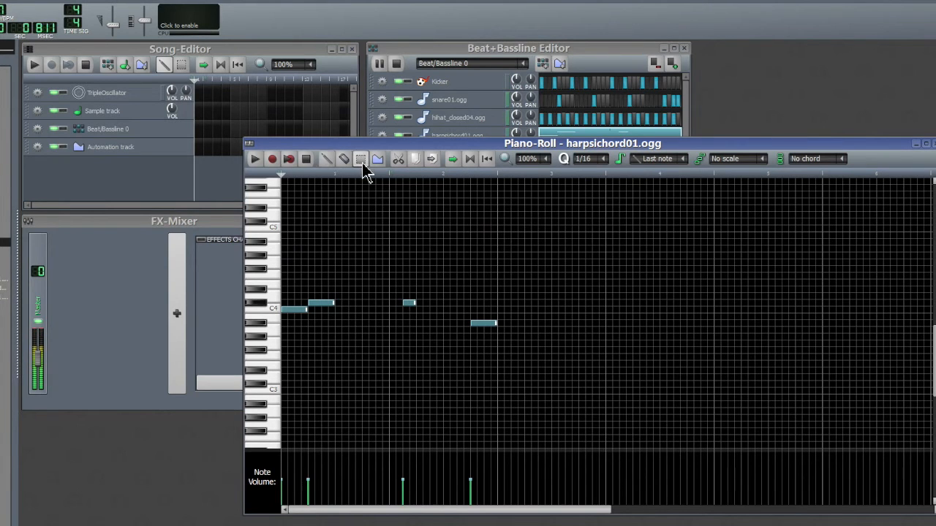
drag(351, 285, 277, 334)
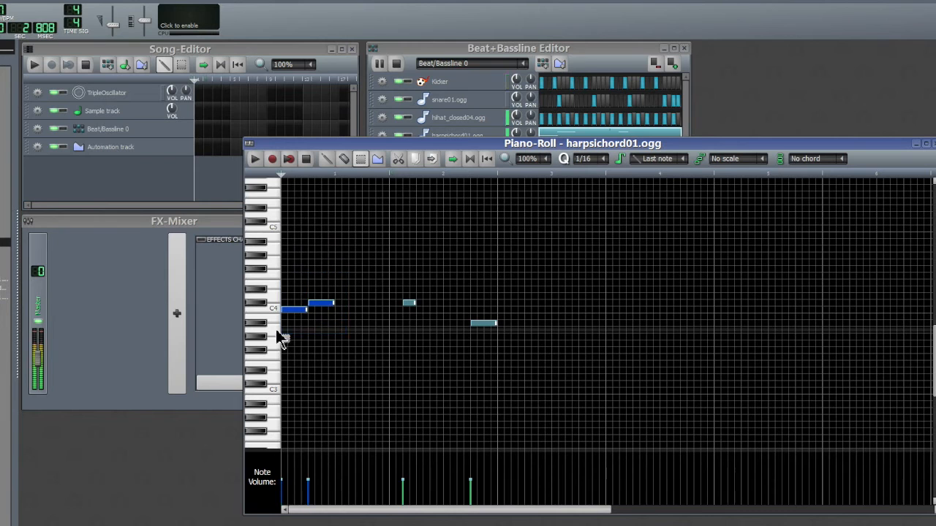
drag(542, 317, 476, 345)
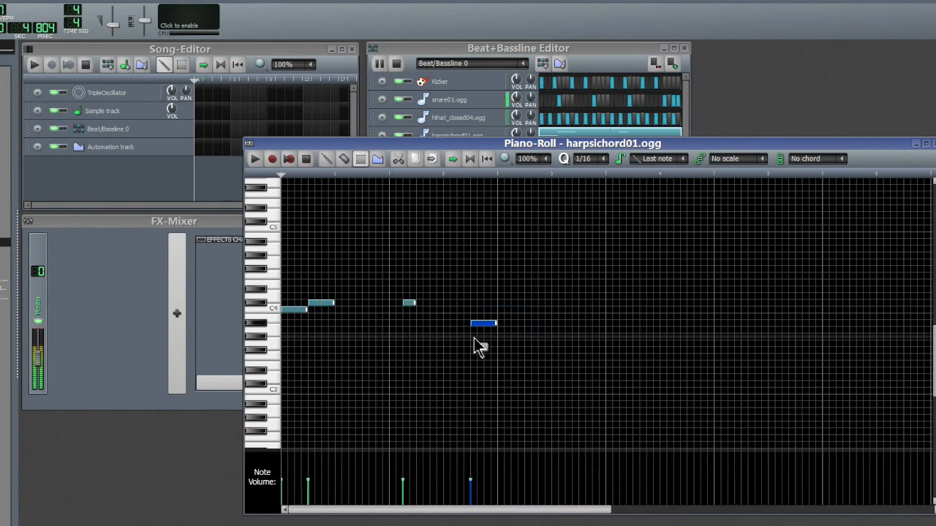
drag(374, 286, 257, 326)
drag(512, 308, 448, 354)
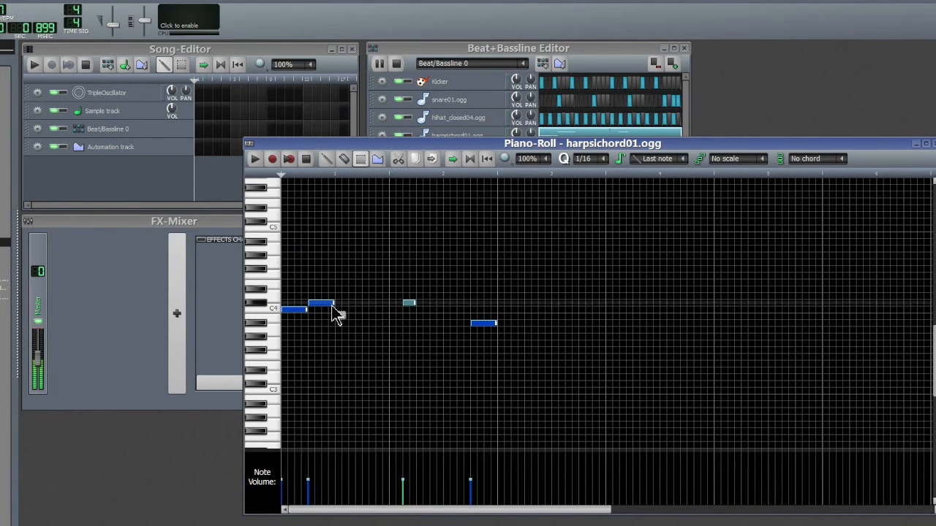
click(330, 164)
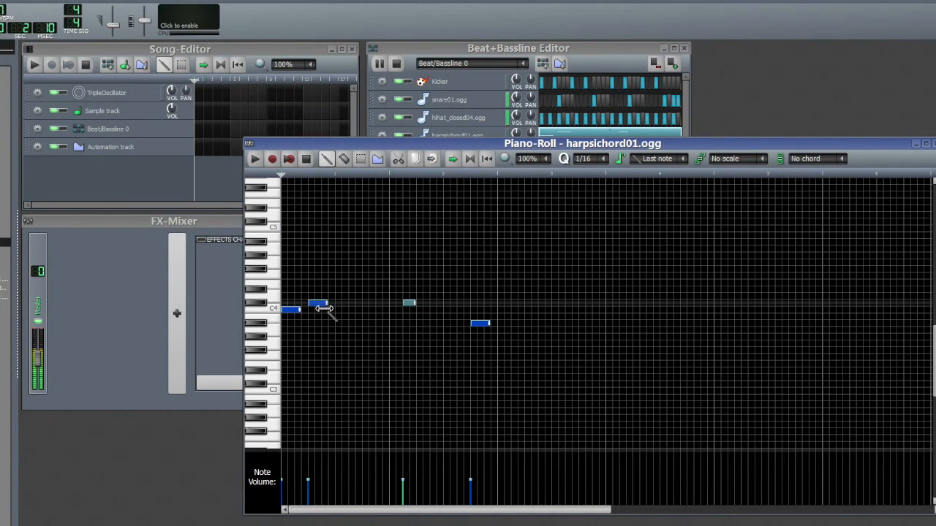
drag(326, 309, 320, 310)
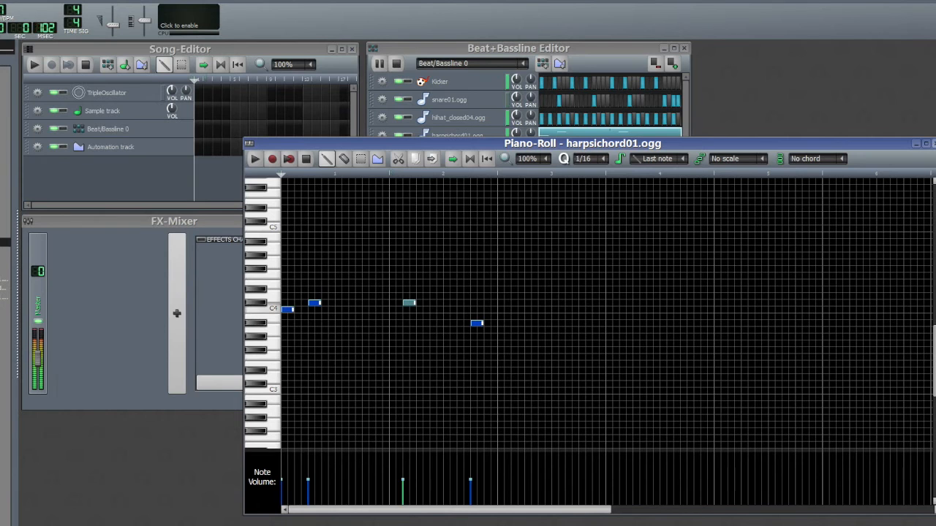
click(934, 144)
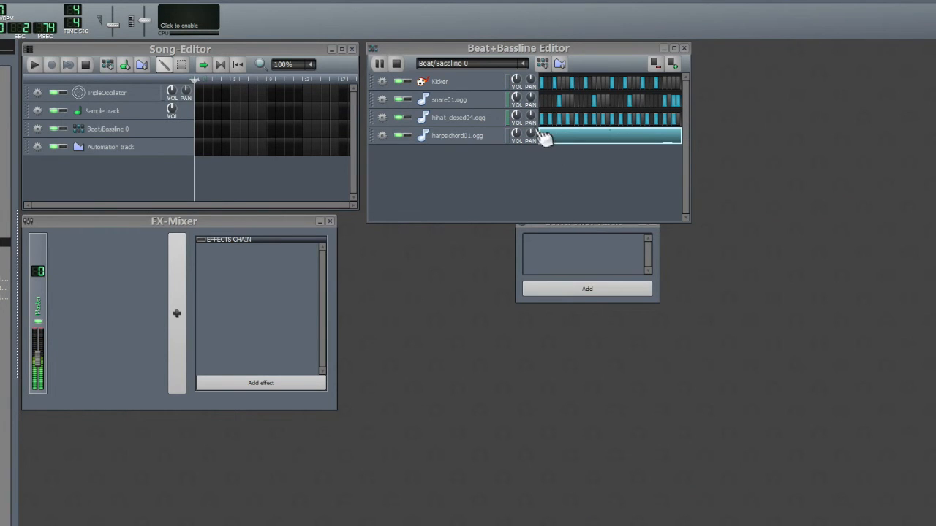
Move the Beat+Bassline Editor farther away from the Song-Editor and stop the pattern playback.
drag(503, 47, 579, 72)
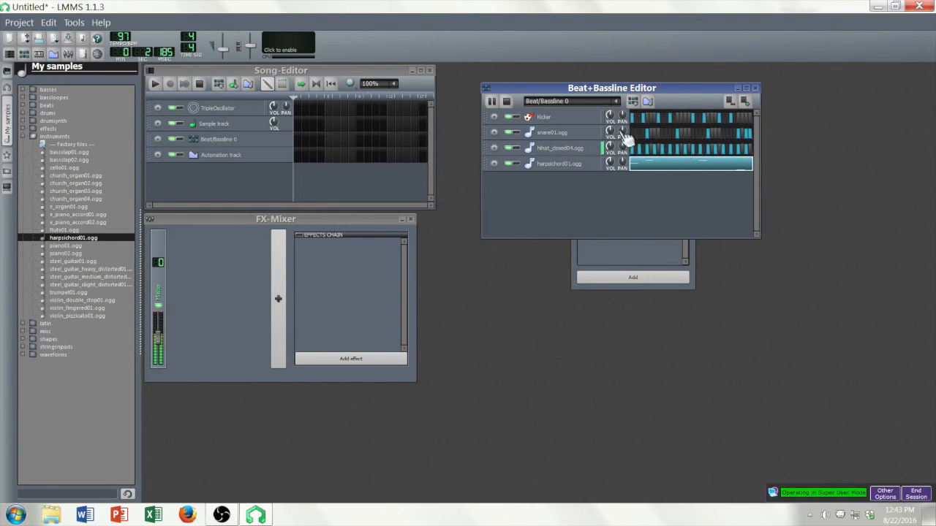
click(290, 138)
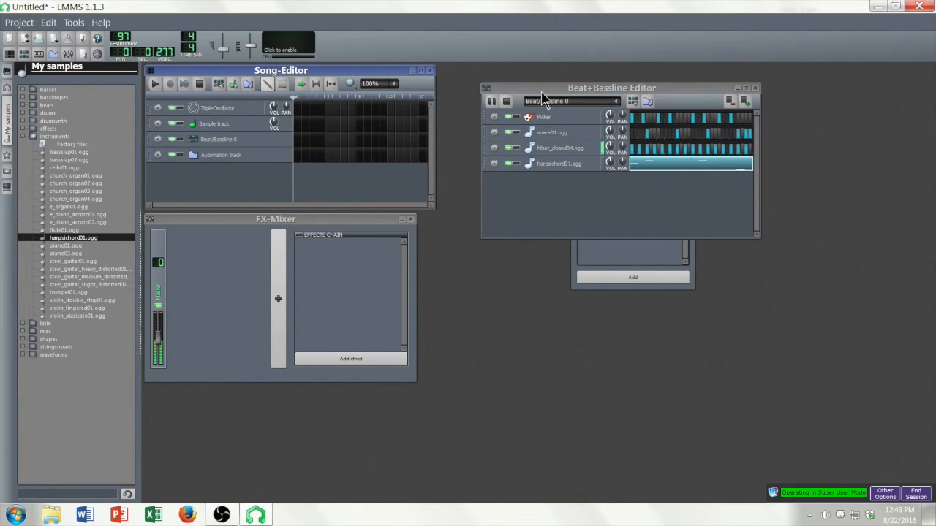
click(506, 102)
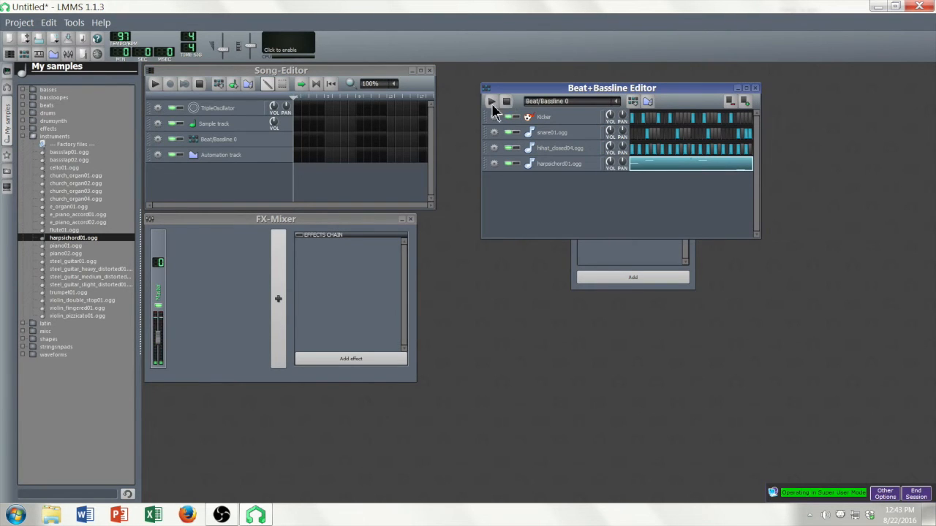
Place five consecutive Beat/Bassline 0 blocks in the Song-Editor from bar 1 through bar 10, with the song playing.
click(299, 142)
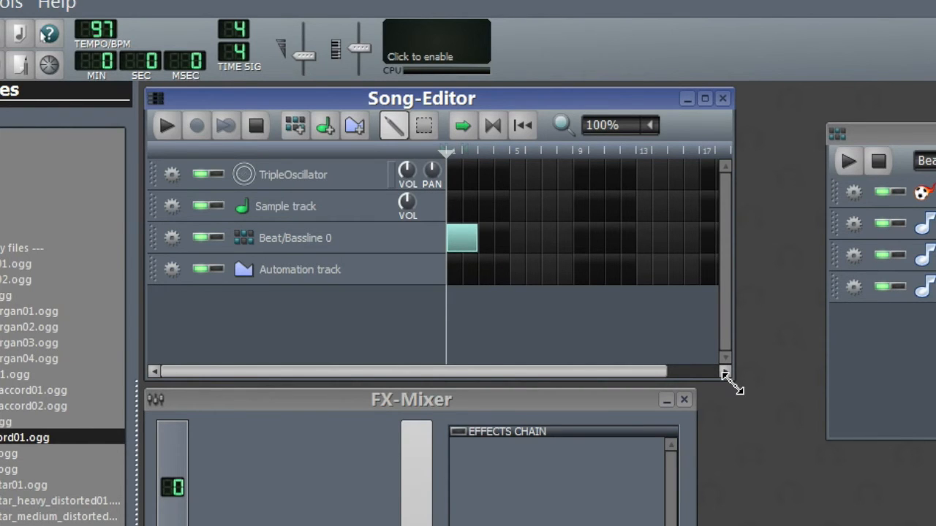
click(706, 99)
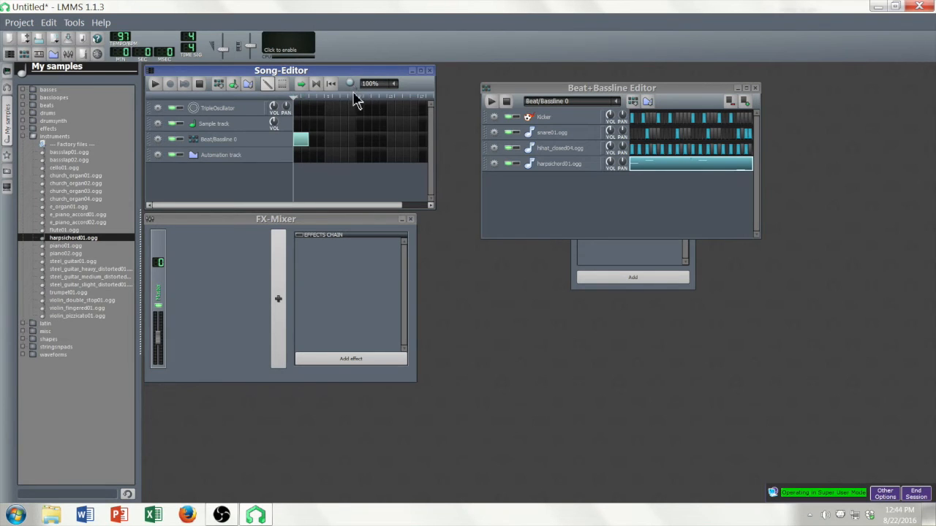
click(156, 86)
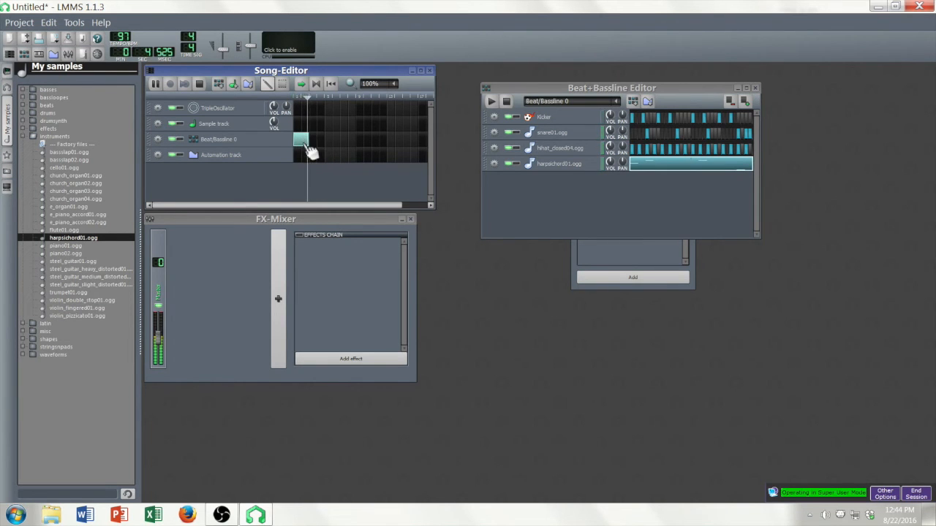
drag(315, 143, 375, 142)
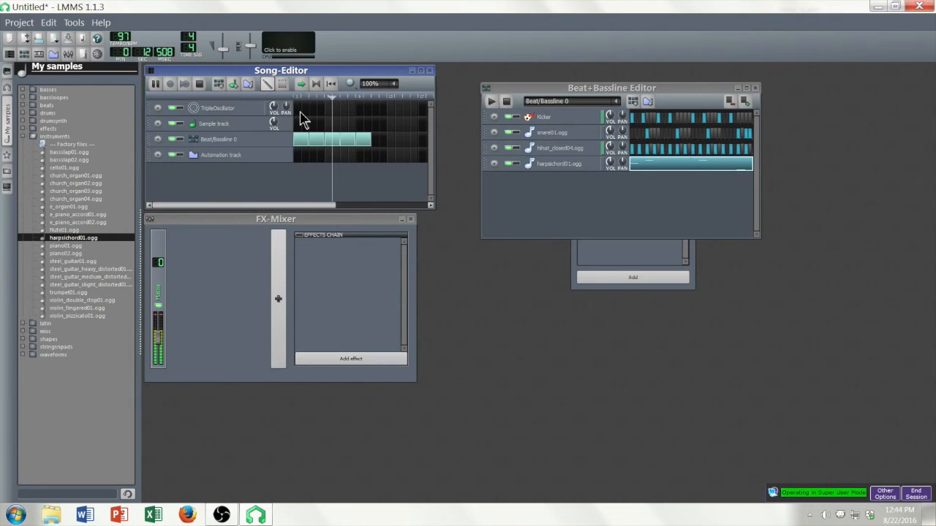
Enlarge the Song-Editor slightly with the Beat+Bassline Editor set beside it, and stop the song playback.
drag(431, 205, 480, 233)
drag(623, 89, 637, 74)
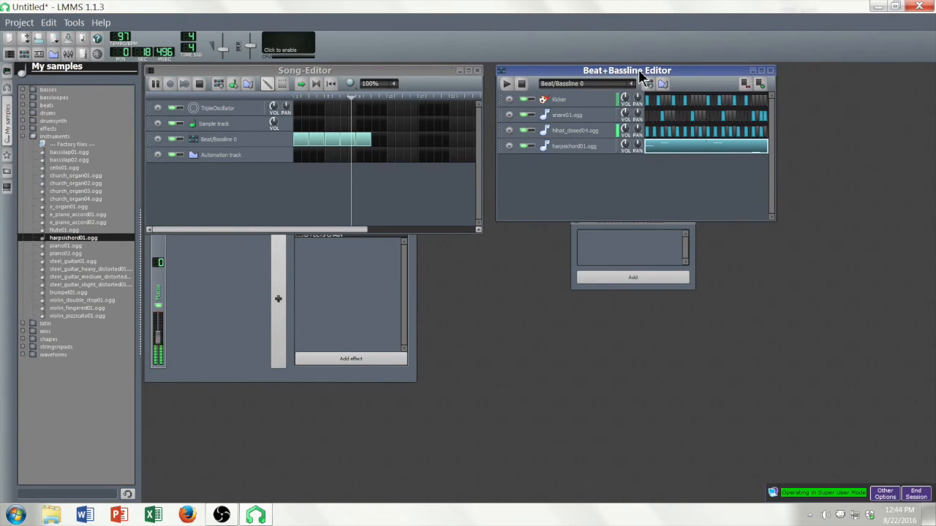
click(321, 74)
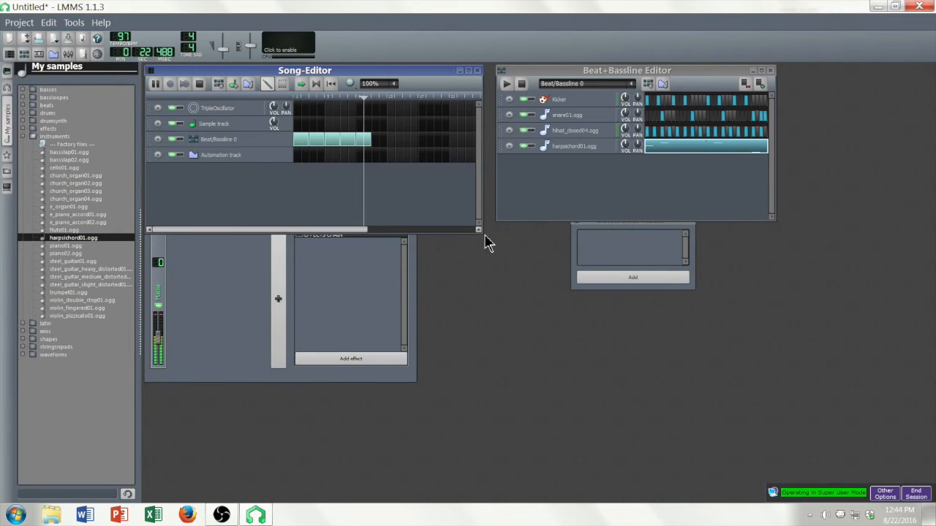
click(608, 71)
drag(609, 71, 607, 74)
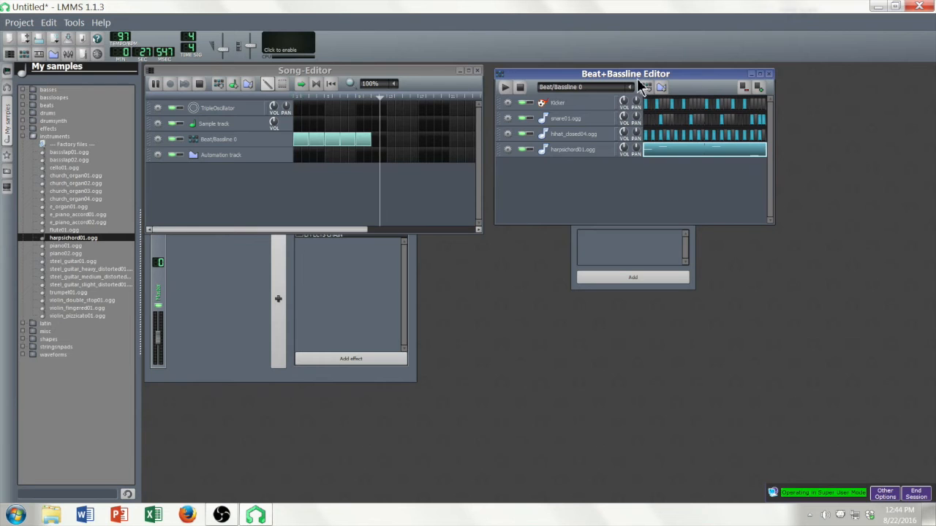
click(200, 85)
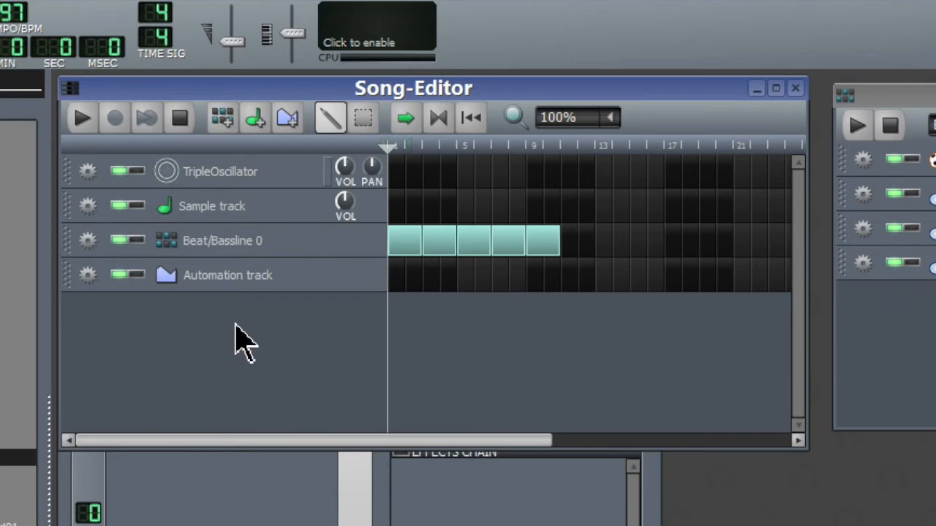
Add a second beat/bassline track and program its Kicker on every second step from step 1 to 15.
click(229, 124)
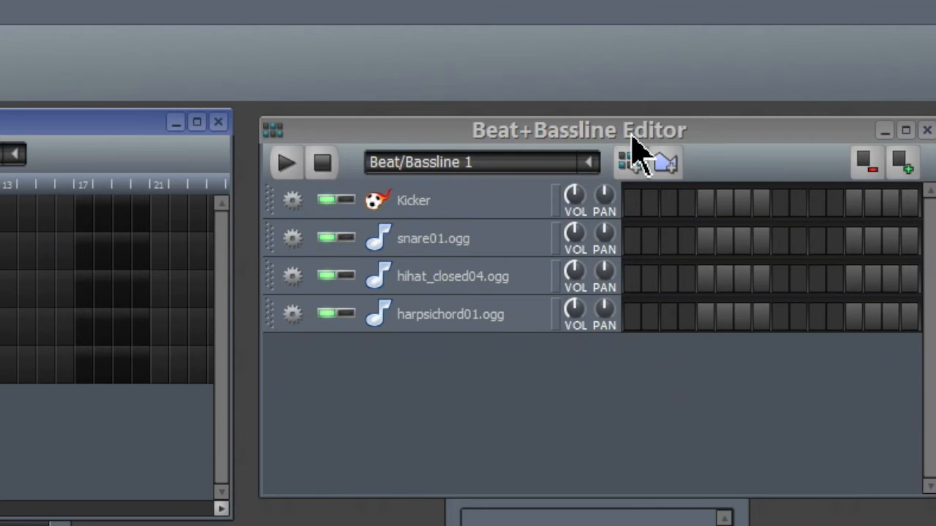
drag(633, 143, 623, 183)
click(625, 238)
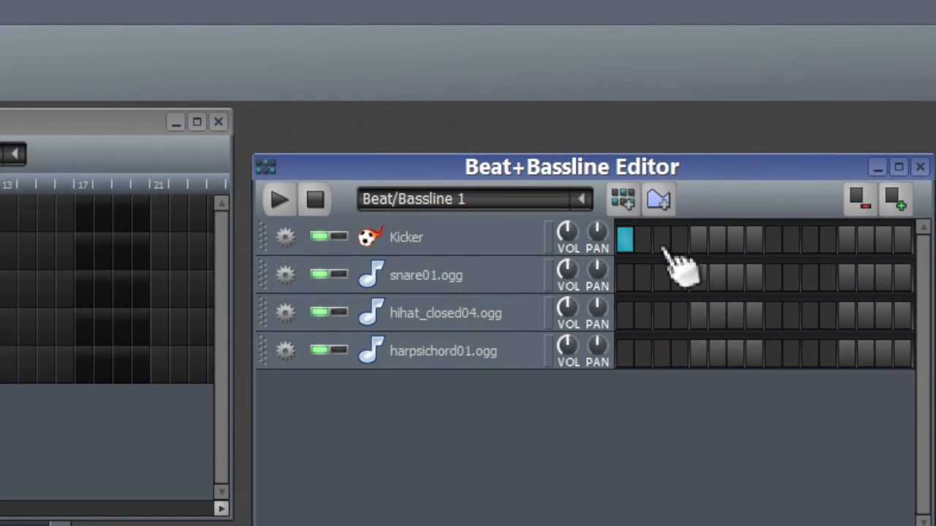
click(660, 238)
click(698, 238)
click(736, 239)
click(773, 239)
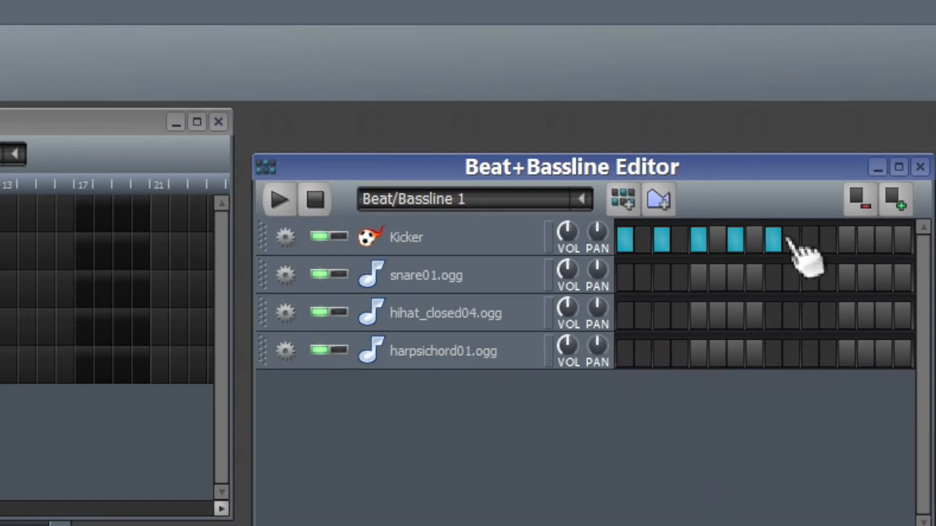
click(809, 238)
click(846, 239)
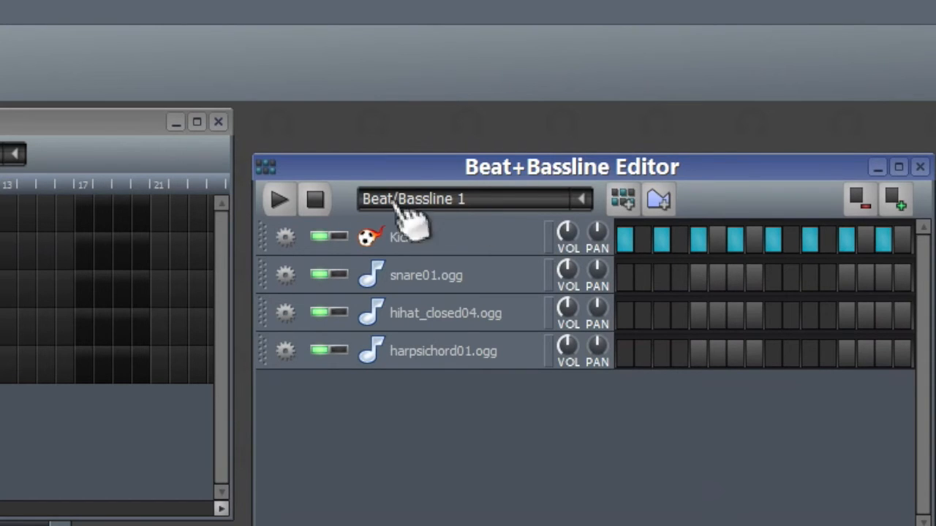
Play Beat/Bassline 1 and program snare01.ogg hits on steps 2, 5, 8, 11 and 14.
click(279, 206)
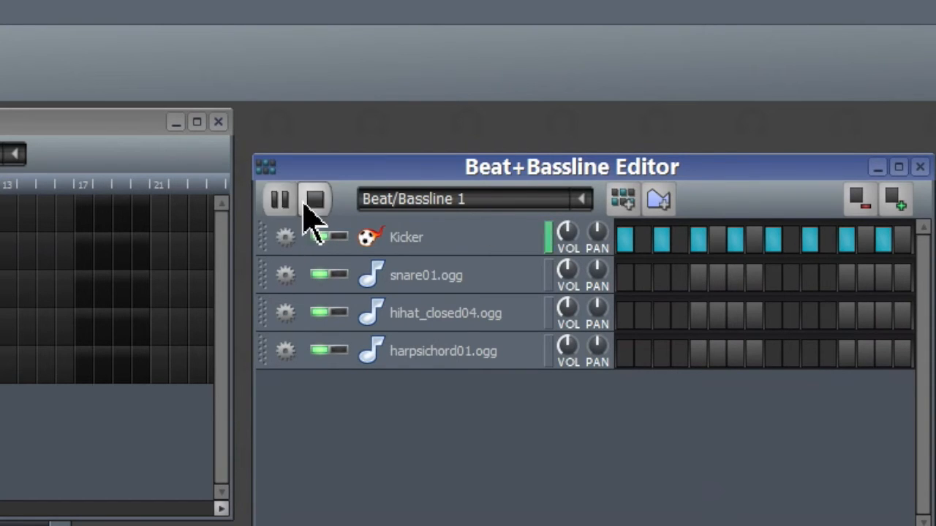
click(667, 282)
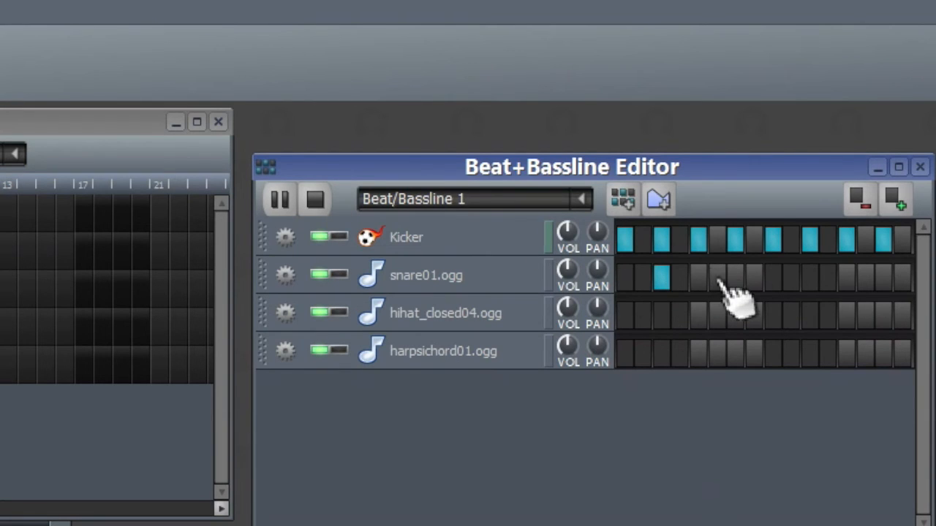
click(661, 279)
click(644, 277)
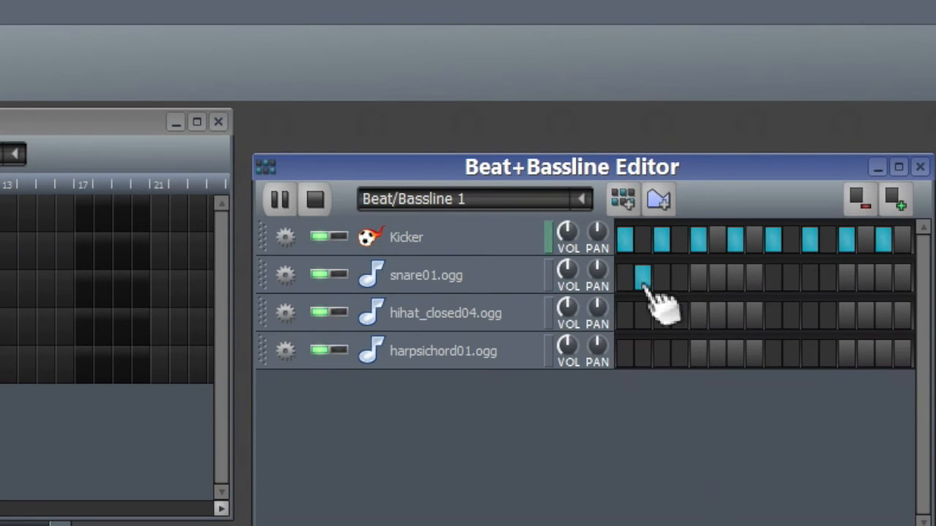
click(715, 279)
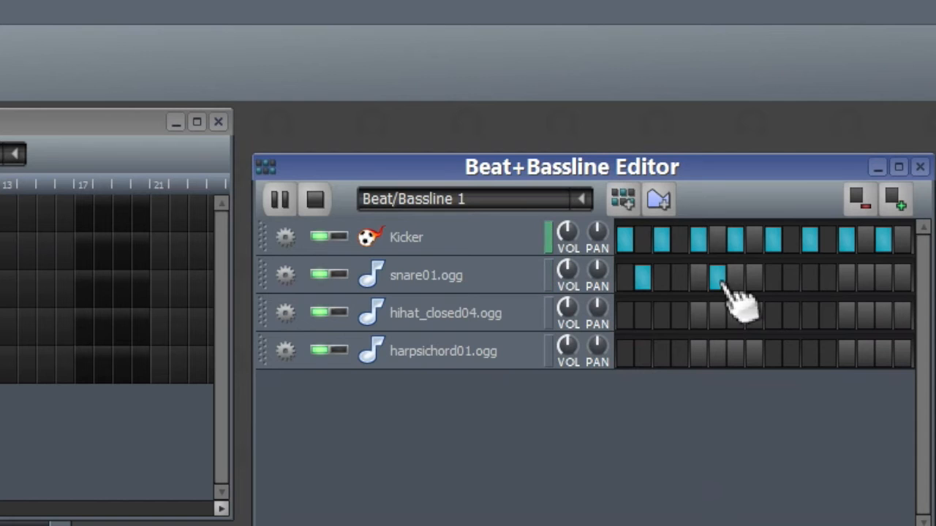
click(717, 279)
click(698, 279)
click(754, 279)
click(809, 280)
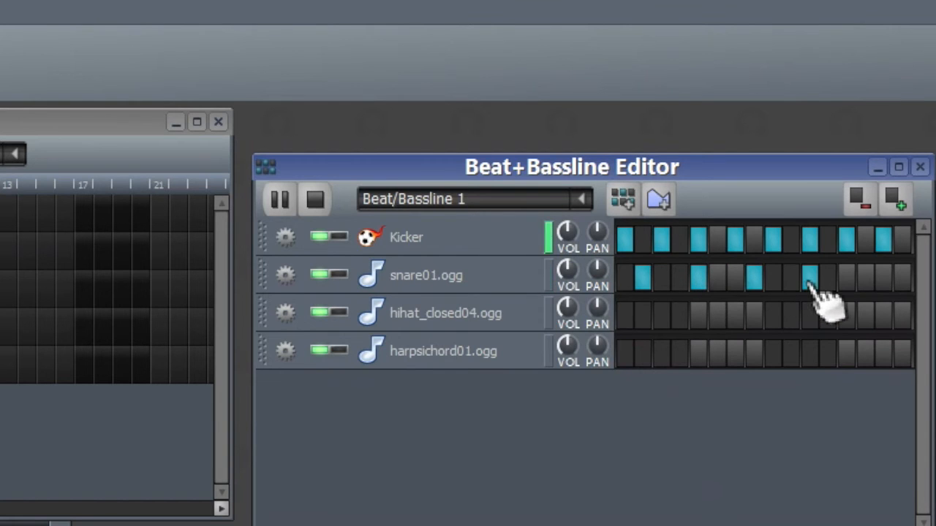
click(865, 279)
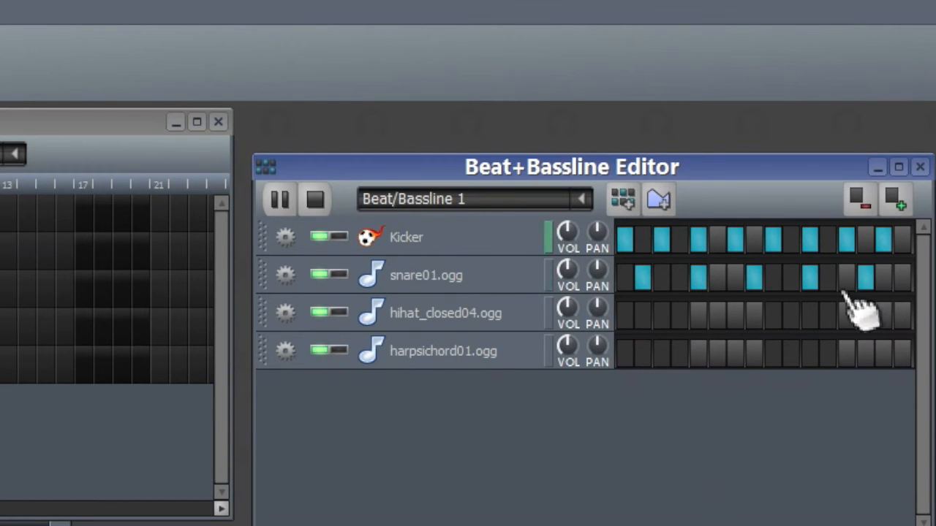
Program hihat_closed04.ogg hits in Beat/Bassline 1 on step 1 and on steps 3 through 6.
click(624, 315)
click(643, 314)
click(661, 314)
click(679, 314)
click(697, 314)
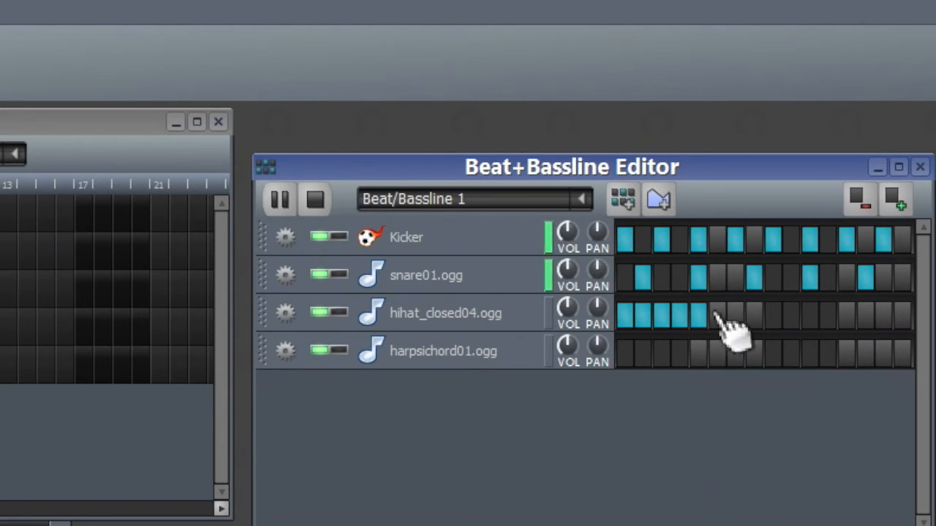
click(716, 314)
click(643, 314)
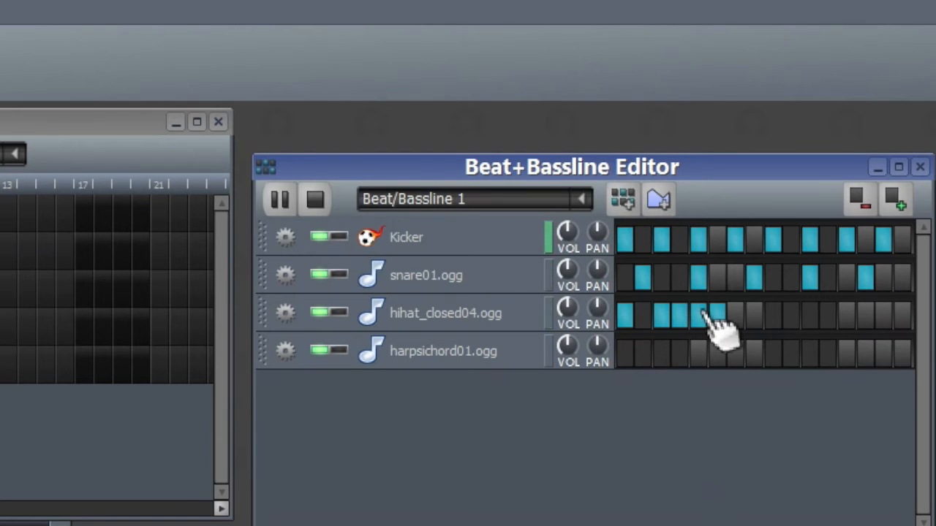
Add hihat_closed04.ogg hits on steps 7 and 10, leaving steps 8 and 9 empty.
click(735, 314)
click(753, 314)
click(772, 314)
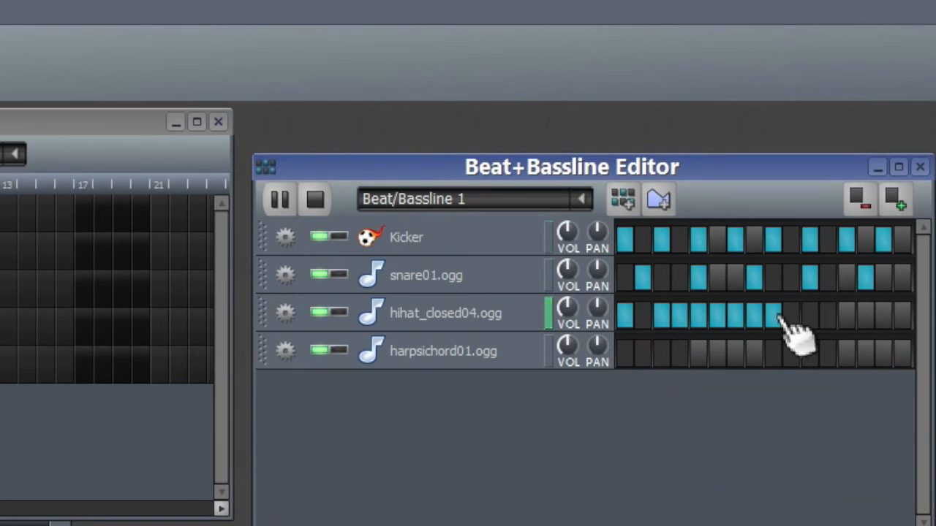
click(791, 314)
click(775, 316)
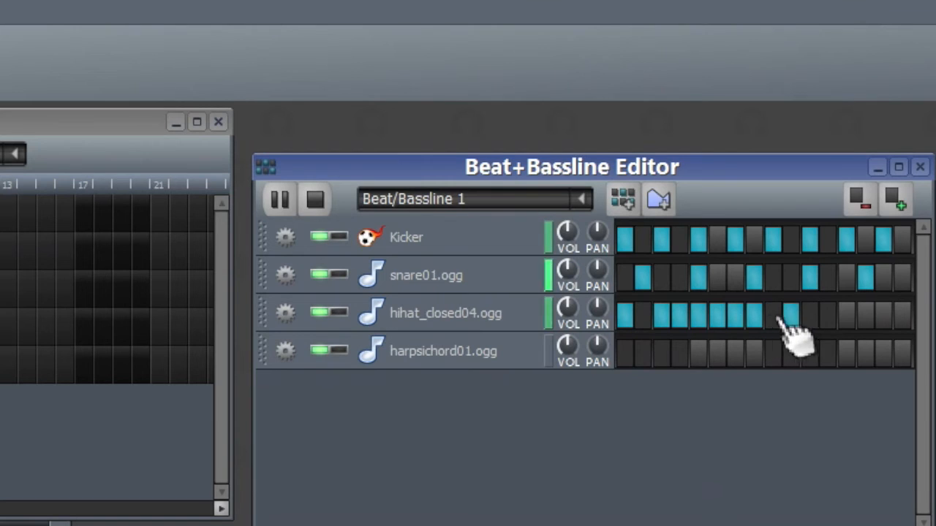
click(755, 317)
click(772, 319)
click(778, 323)
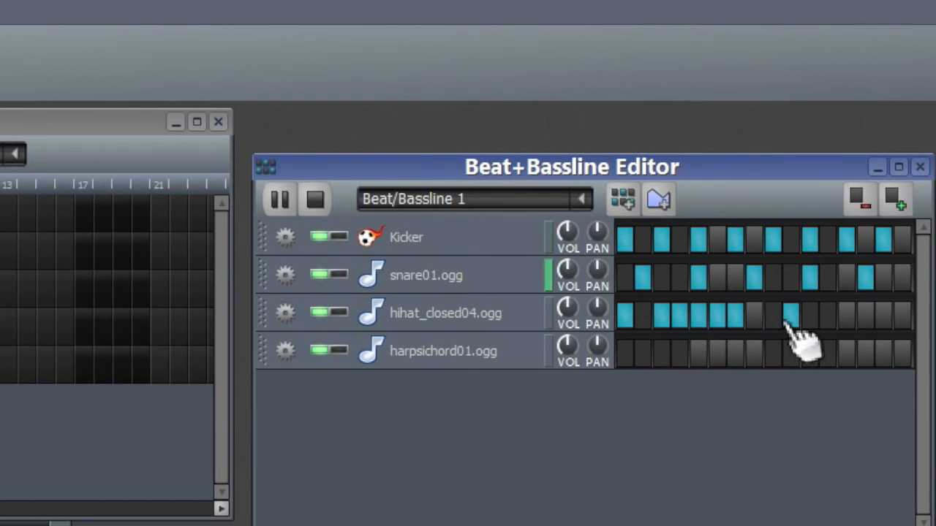
Fill in the hihat_closed04.ogg row with hits on step 9 and on steps 11 through 14.
click(772, 315)
click(810, 316)
click(846, 318)
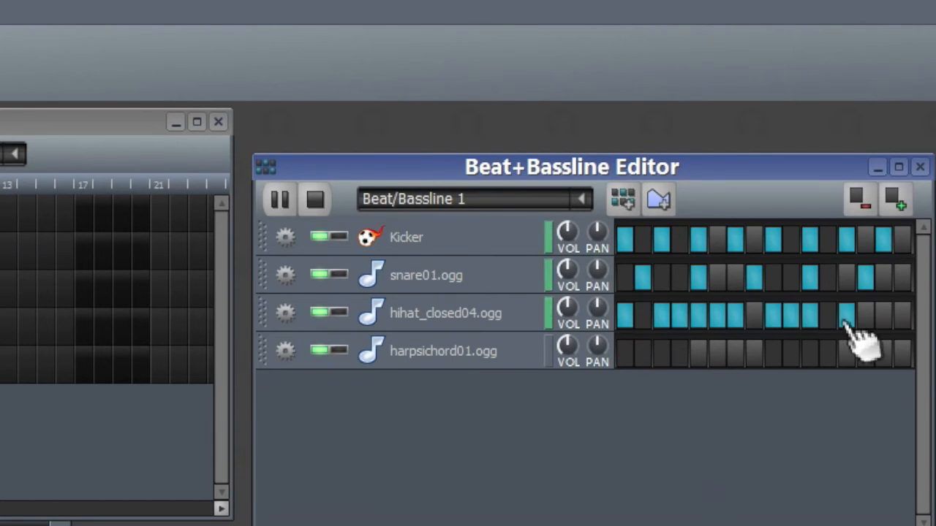
click(831, 321)
click(846, 321)
click(865, 318)
click(843, 322)
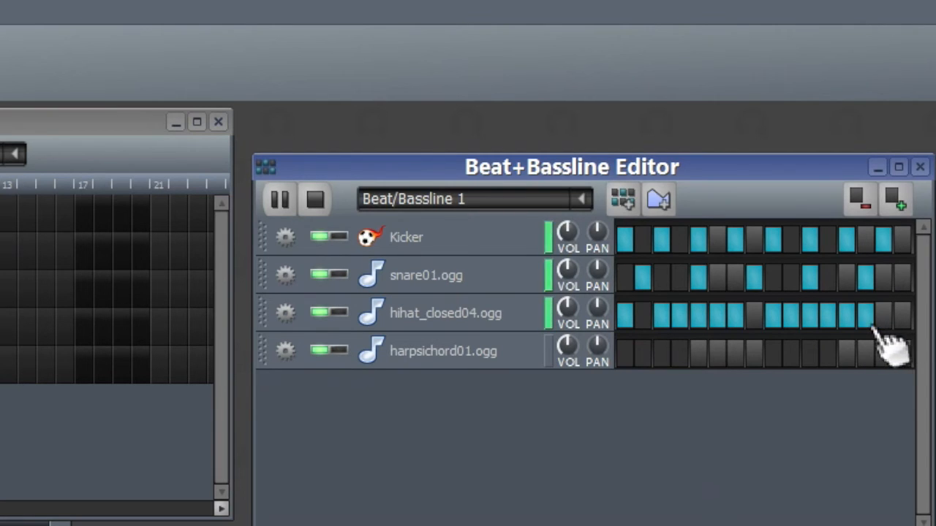
Add a hihat_closed04.ogg hit on step 15 and clear the hit on step 12 in Beat/Bassline 1.
click(883, 318)
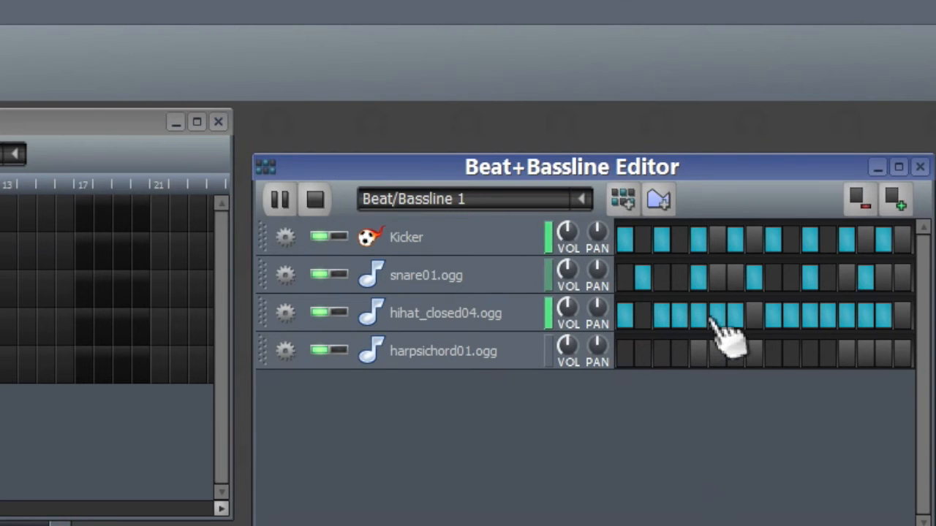
click(828, 315)
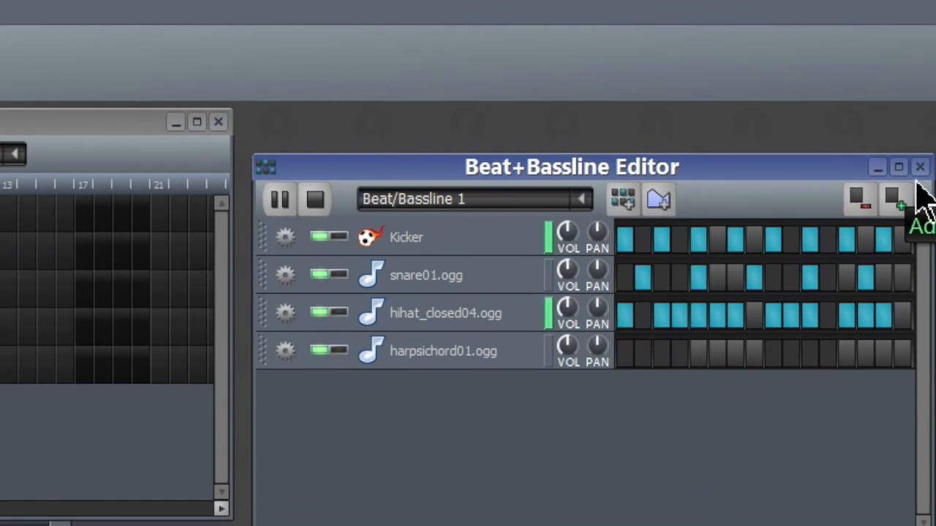
drag(767, 175, 812, 247)
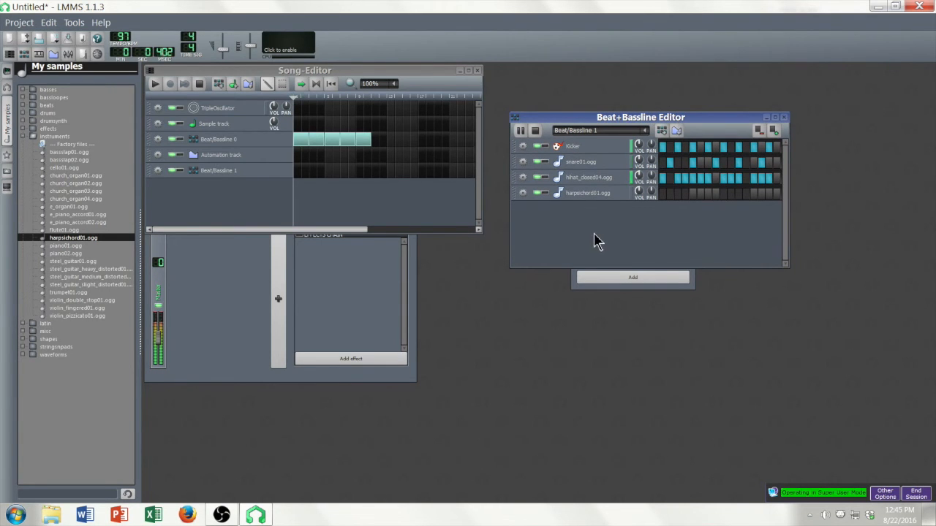
Place a Beat/Bassline 1 block at bar 3 in the Song-Editor and delete the second Beat/Bassline 0 block above it.
click(313, 175)
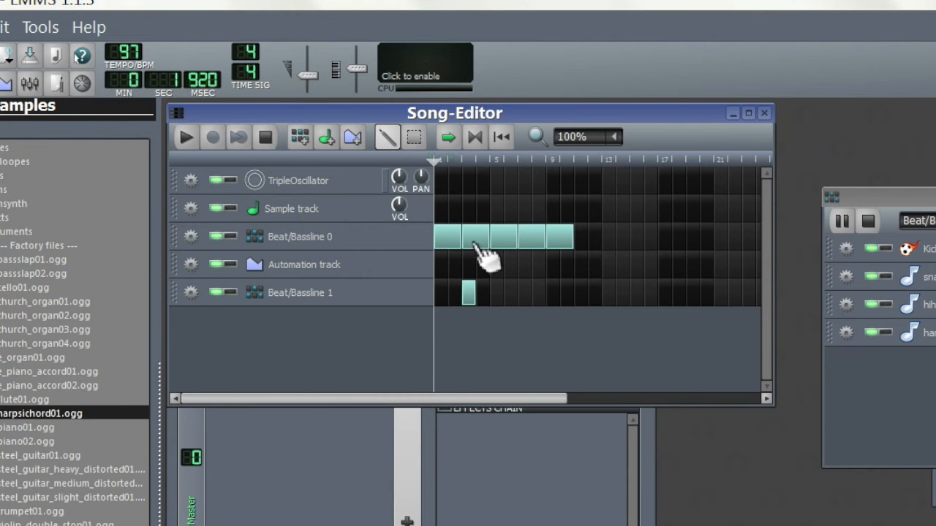
right_click(319, 145)
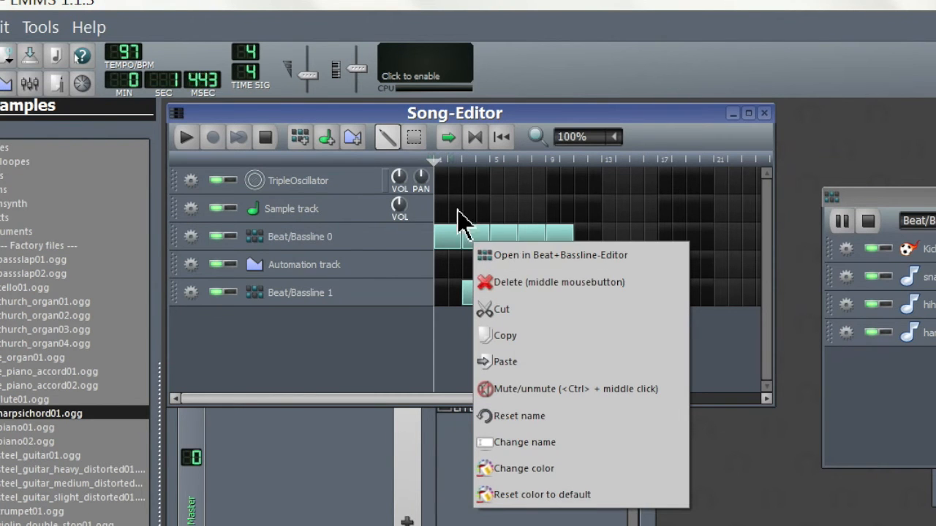
click(455, 114)
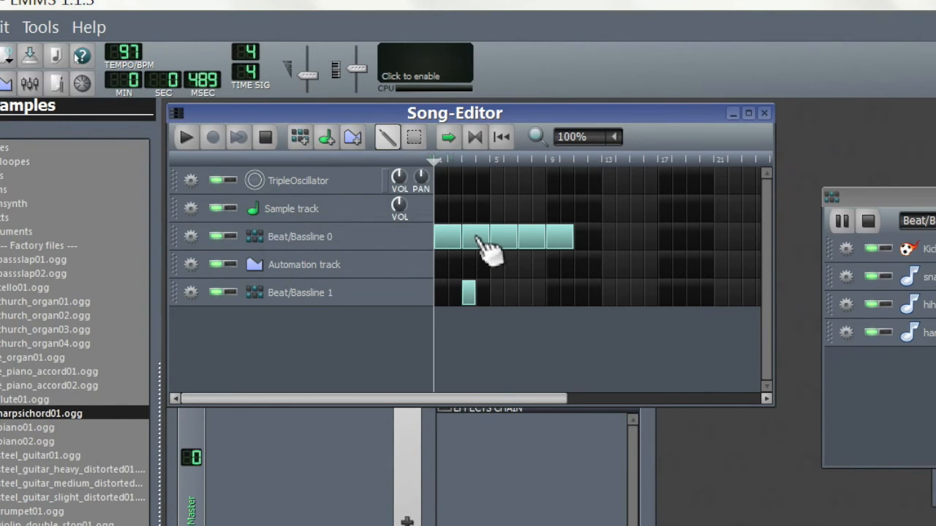
right_click(477, 236)
click(484, 276)
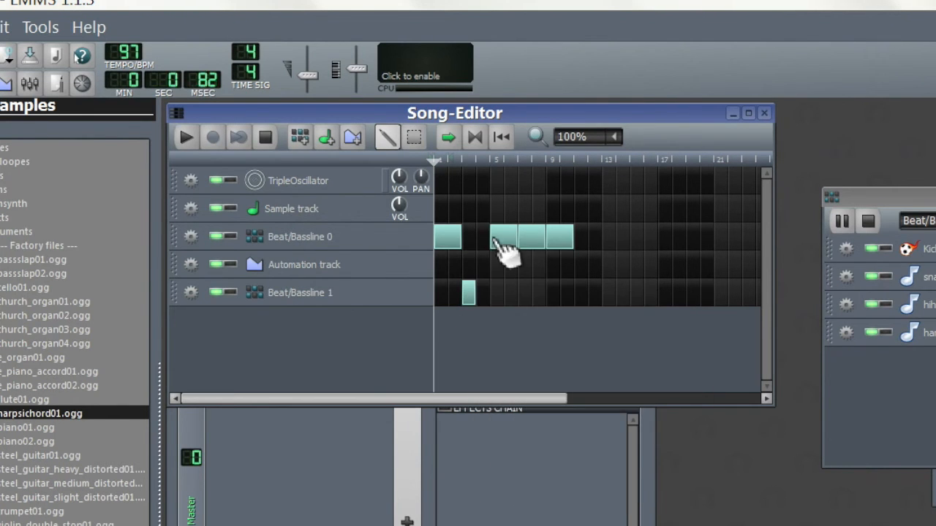
Move the Beat/Bassline 0 block at bar 5 one bar earlier, directly after the Beat/Bassline 1 block.
right_click(494, 239)
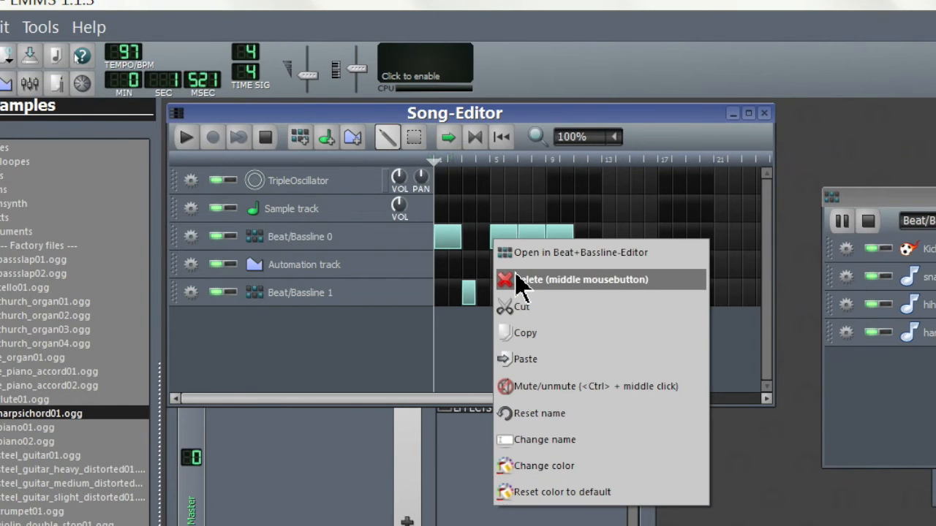
click(503, 236)
drag(503, 241, 484, 236)
Delete the last two Beat/Bassline 0 blocks from the song arrangement.
right_click(526, 242)
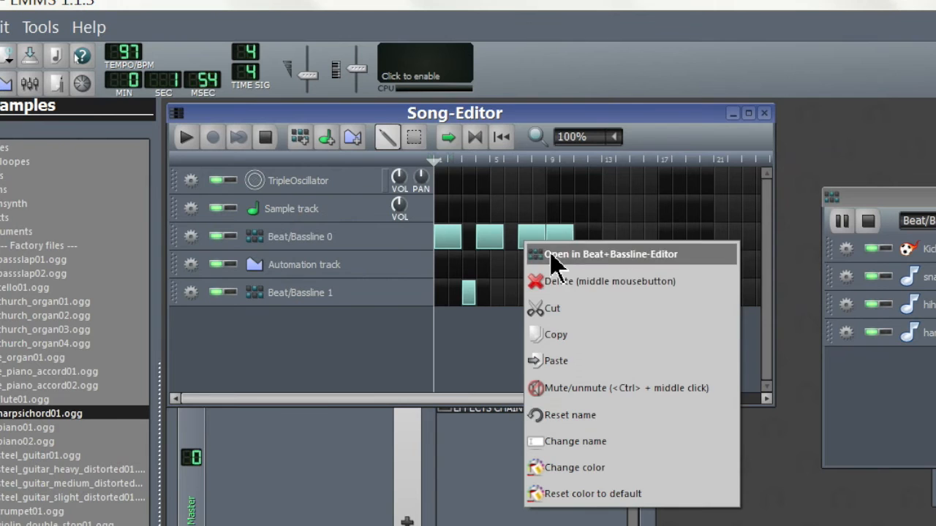
click(548, 282)
right_click(565, 236)
click(379, 160)
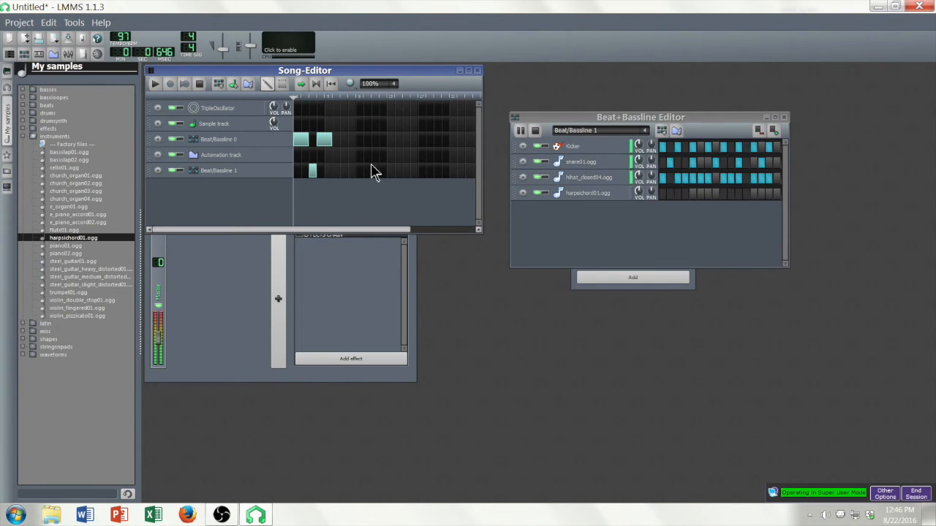
Stop the Beat/Bassline 1 playback and play the arranged song in the Song-Editor to check the transition between the beats.
click(535, 132)
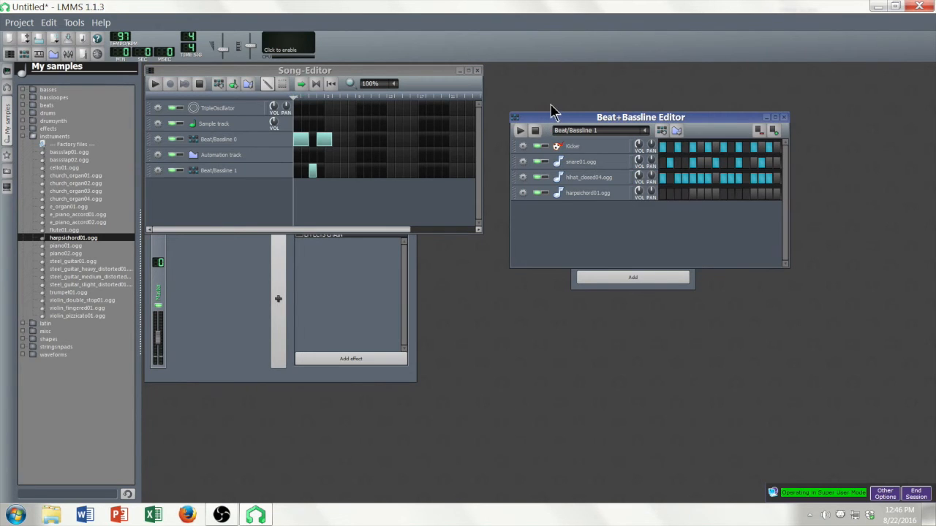
drag(553, 111, 554, 72)
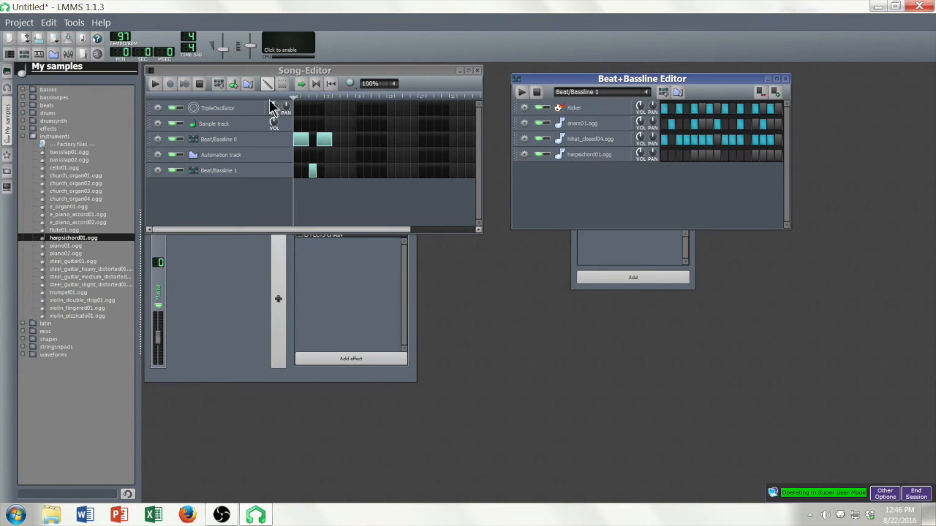
click(204, 181)
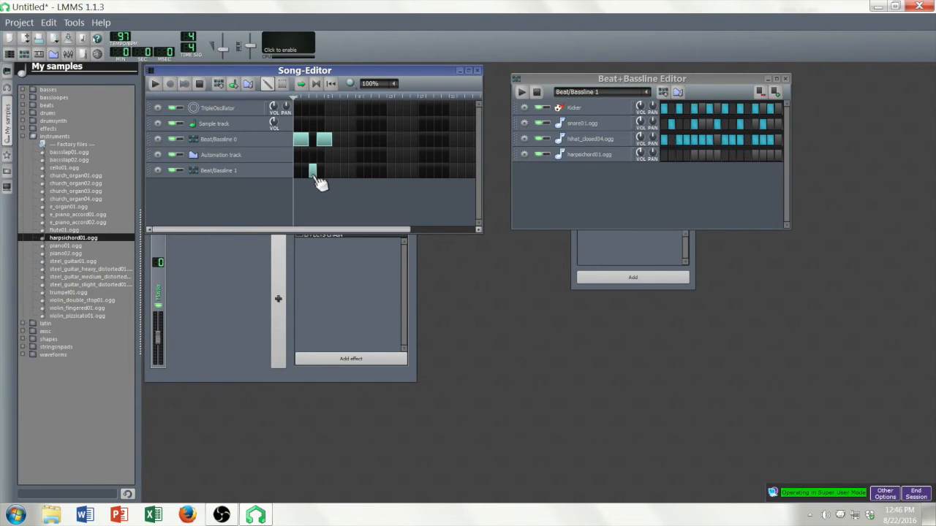
click(608, 81)
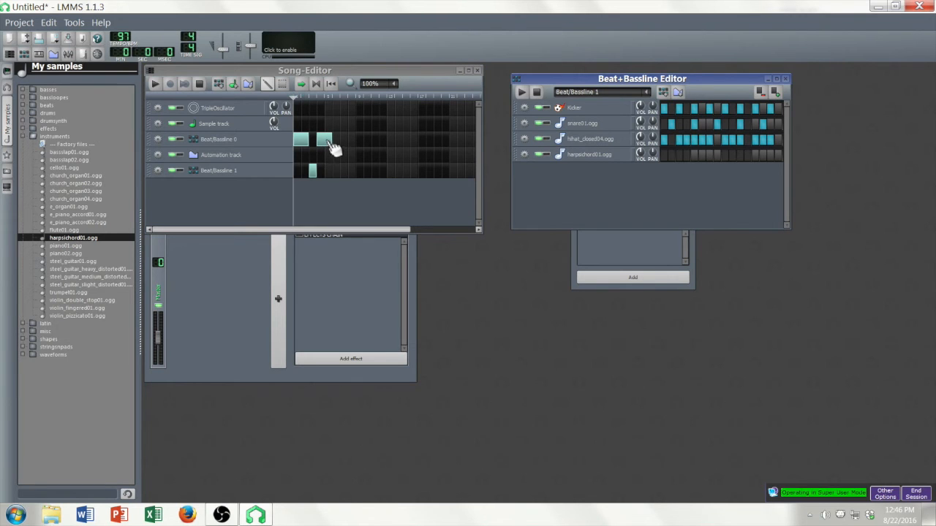
click(155, 84)
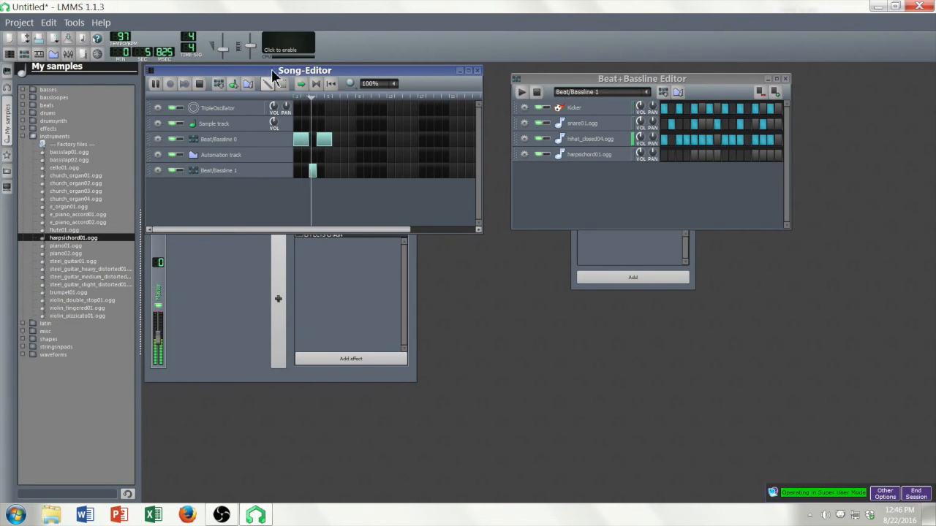
click(199, 85)
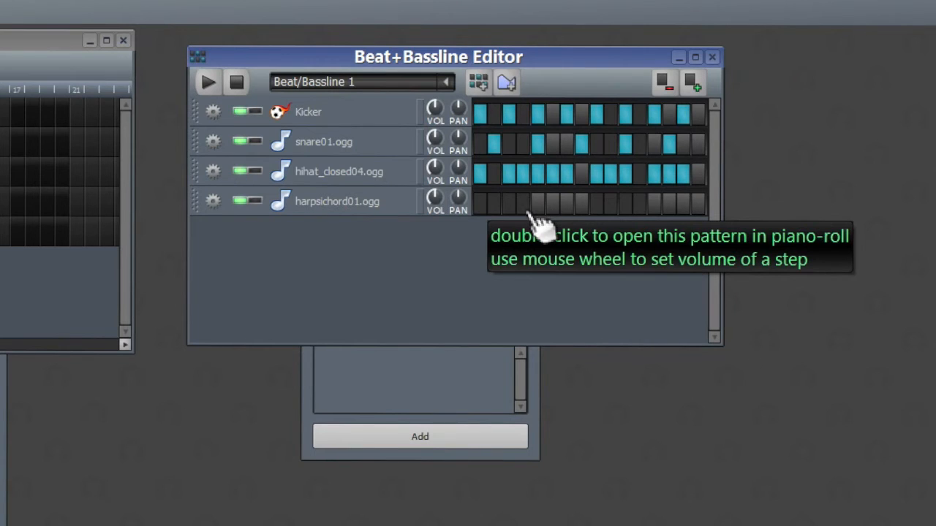
Open the harpsichord01.ogg pattern of Beat/Bassline 1 in the piano roll and loop the beat while finding the octave around C4.
right_click(529, 210)
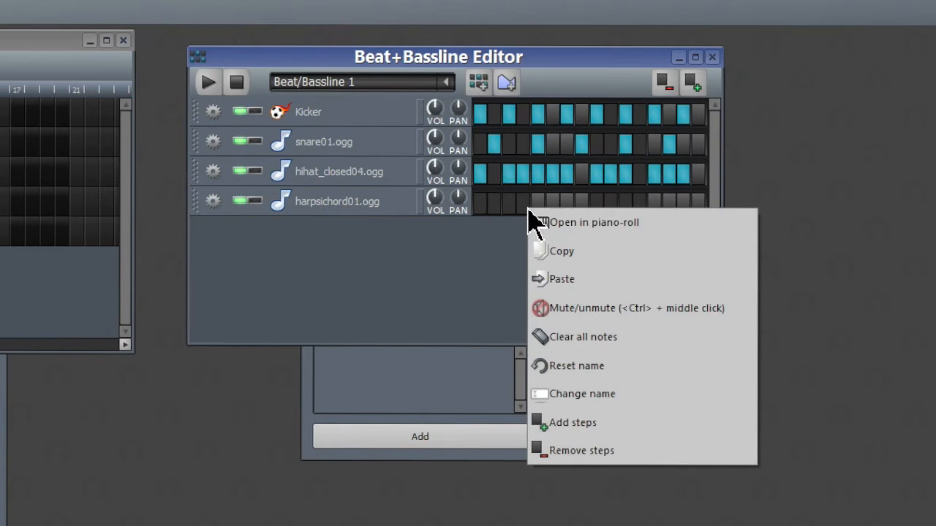
click(575, 226)
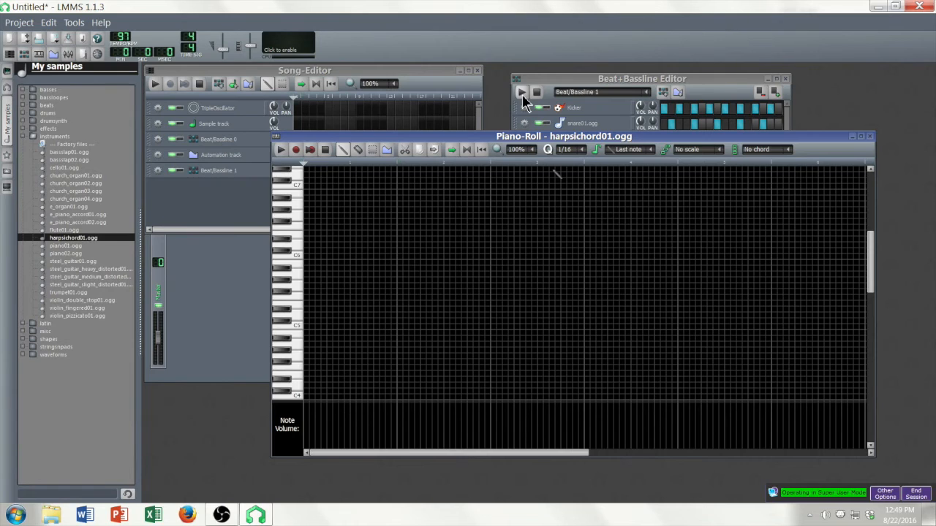
click(207, 82)
click(522, 93)
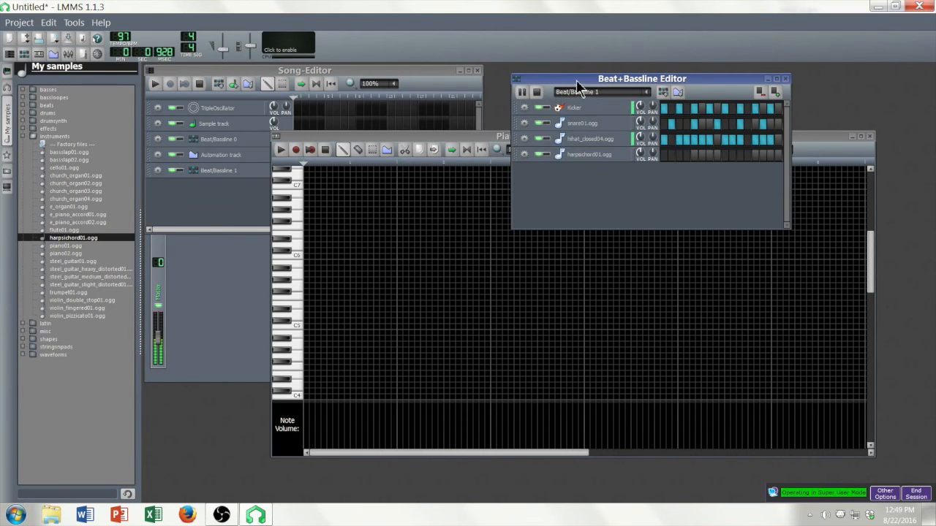
click(823, 144)
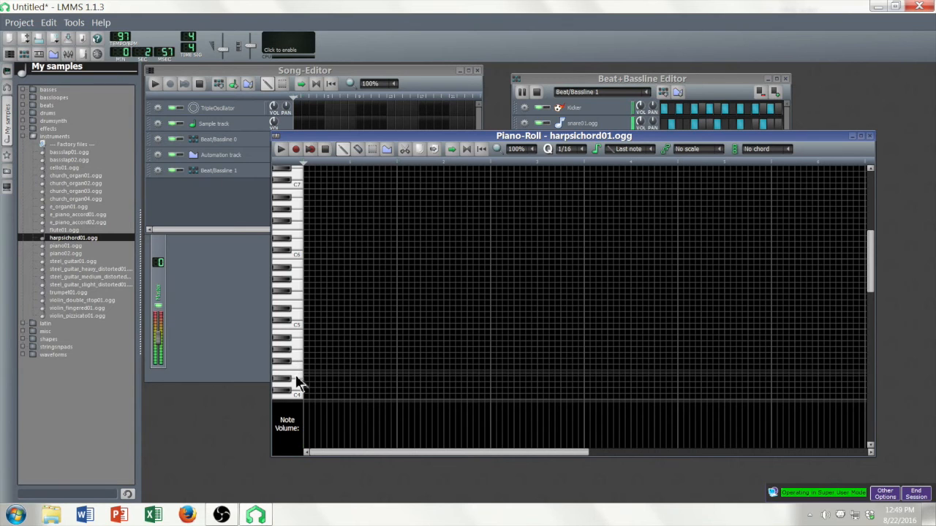
scroll(296, 375, down, 3)
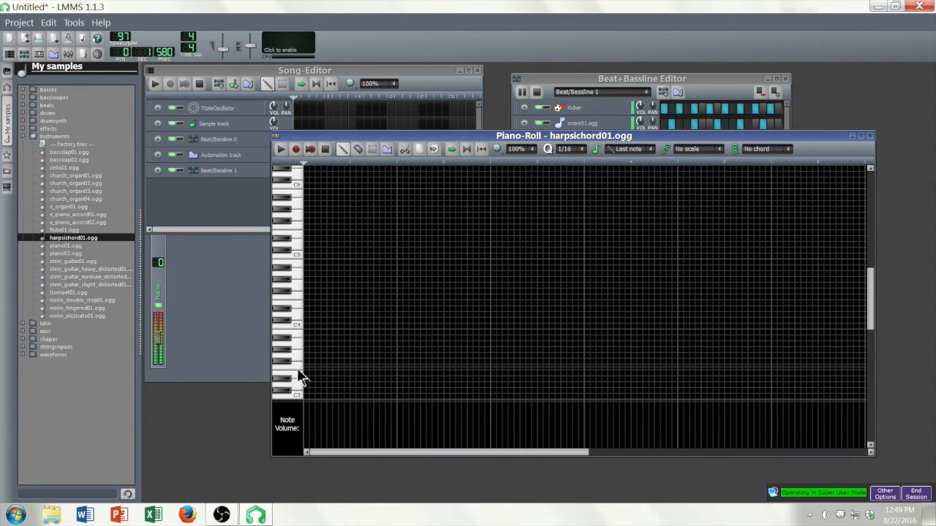
Place four short F4 harpsichord notes starting on sixteenths 1, 4, 7 and 10 of the first bar.
click(306, 298)
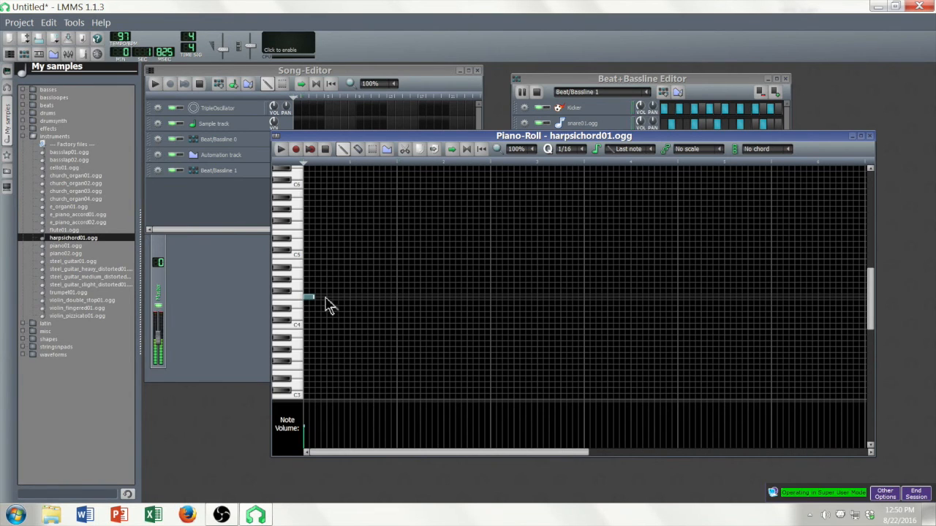
click(333, 298)
click(350, 298)
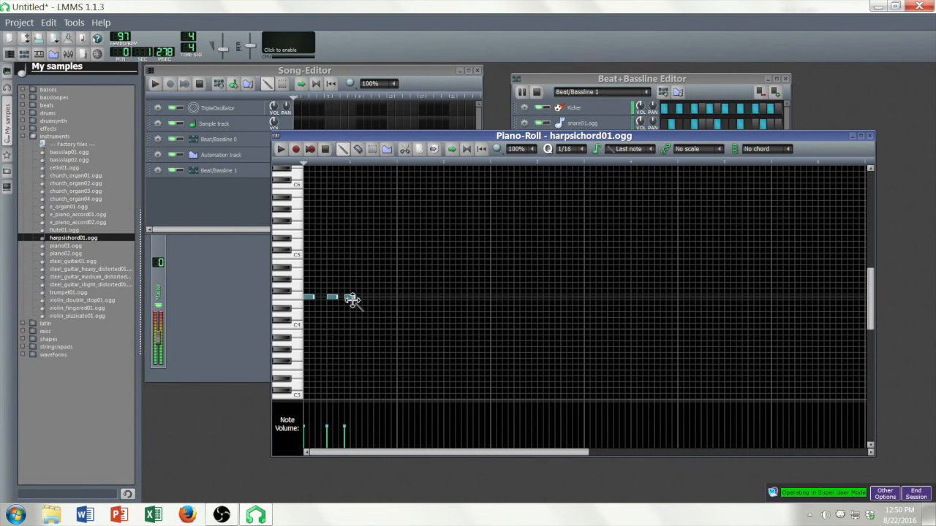
click(355, 298)
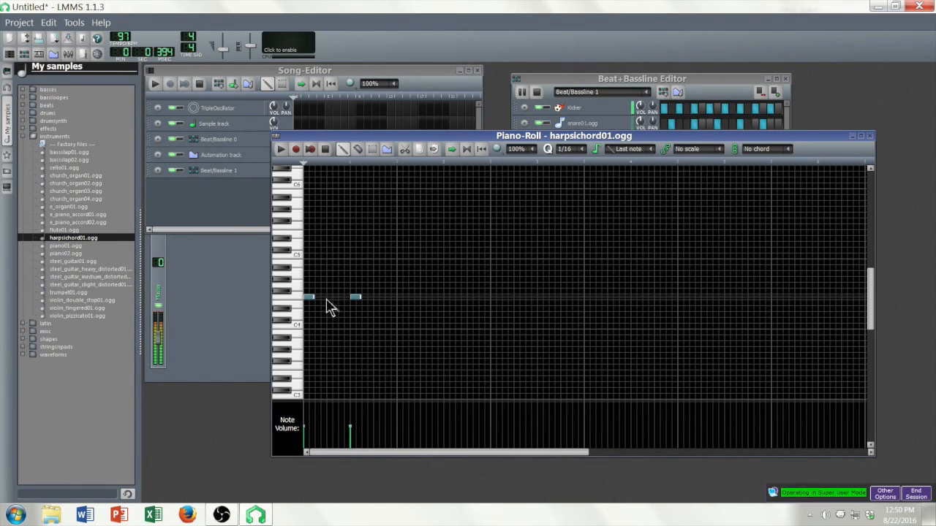
click(326, 298)
click(342, 298)
right_click(356, 299)
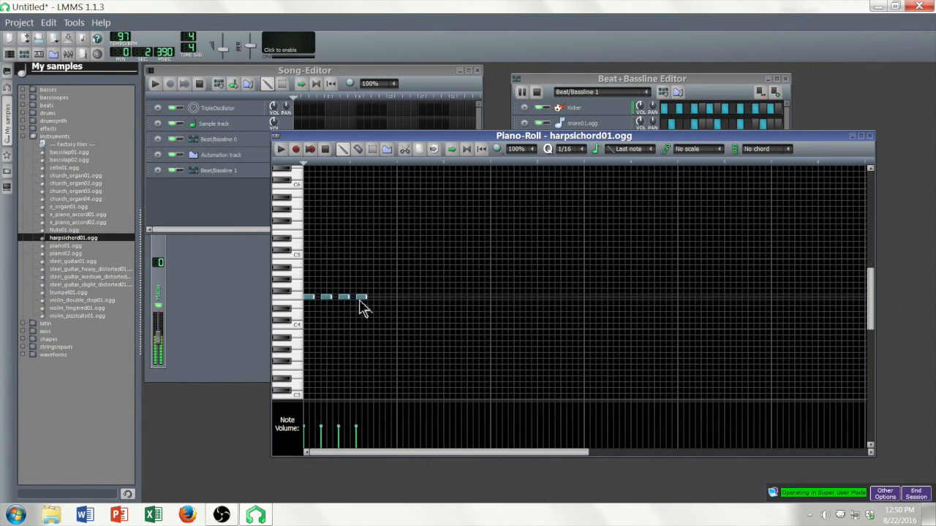
click(377, 299)
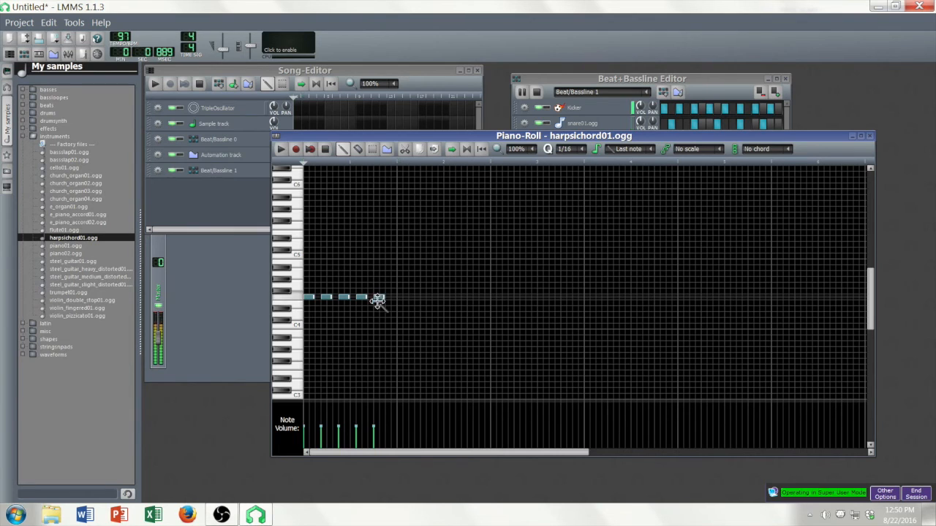
right_click(377, 300)
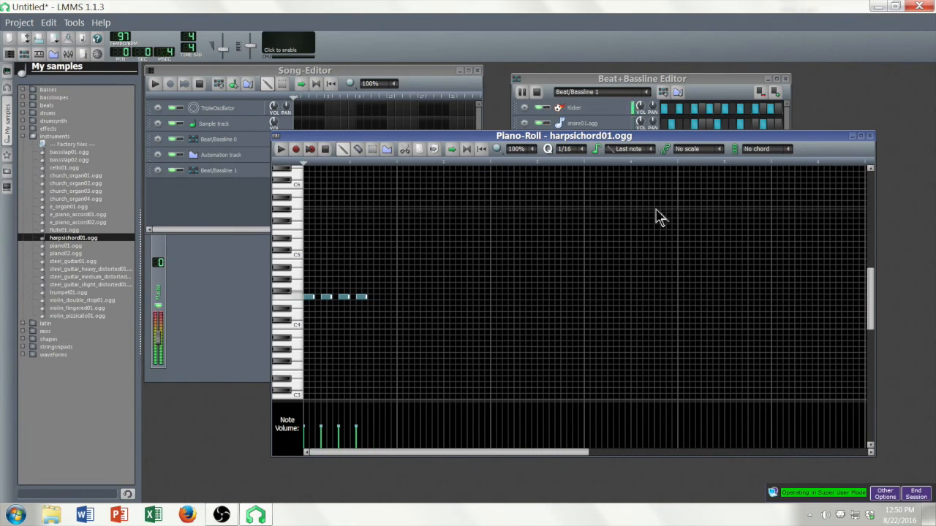
Close the piano roll, stop the beat loop and play the song arrangement with the new harpsichord notes.
click(869, 136)
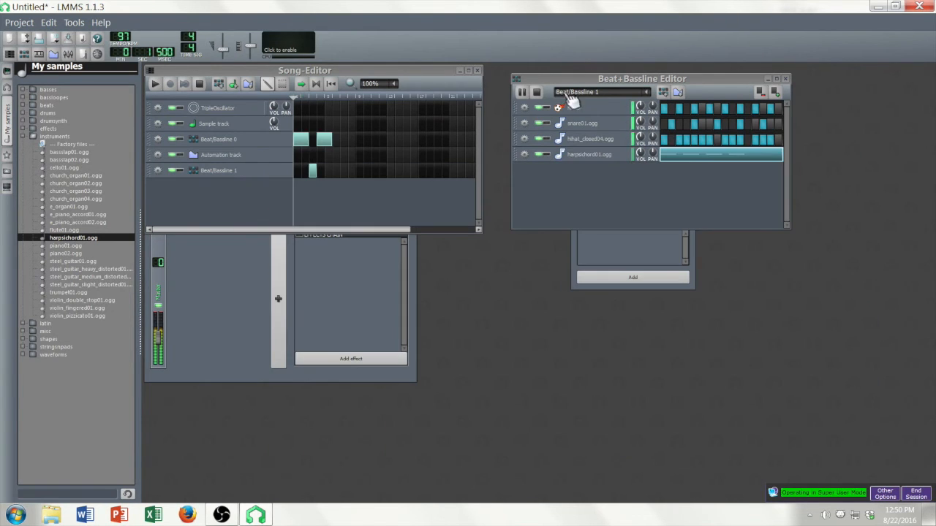
click(536, 92)
click(217, 67)
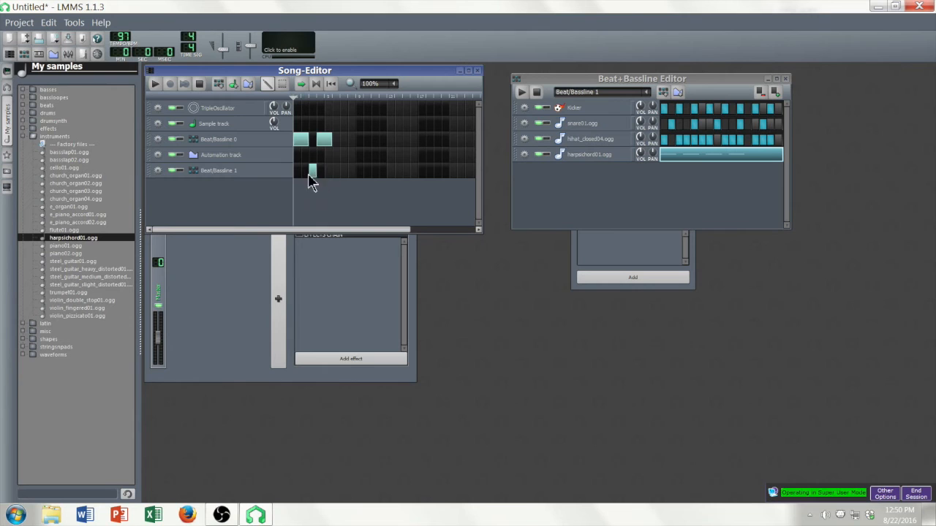
click(156, 84)
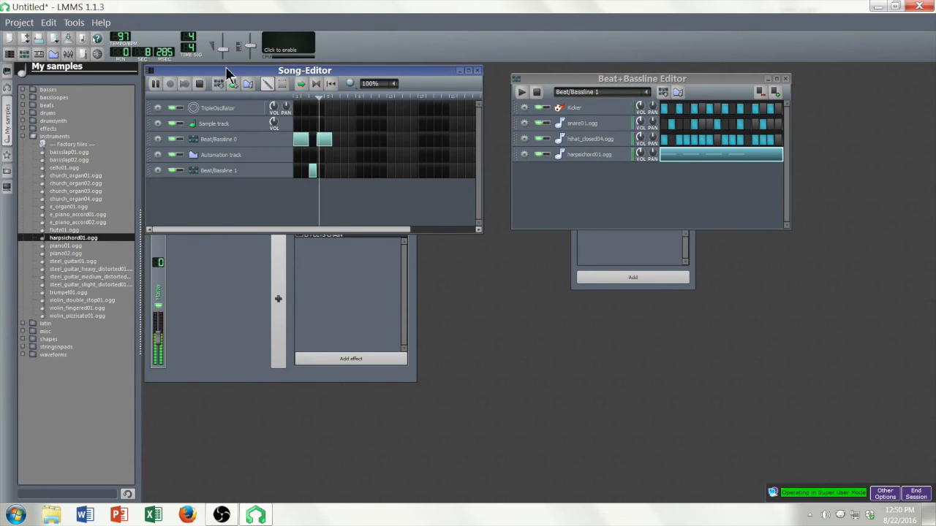
click(786, 79)
click(198, 84)
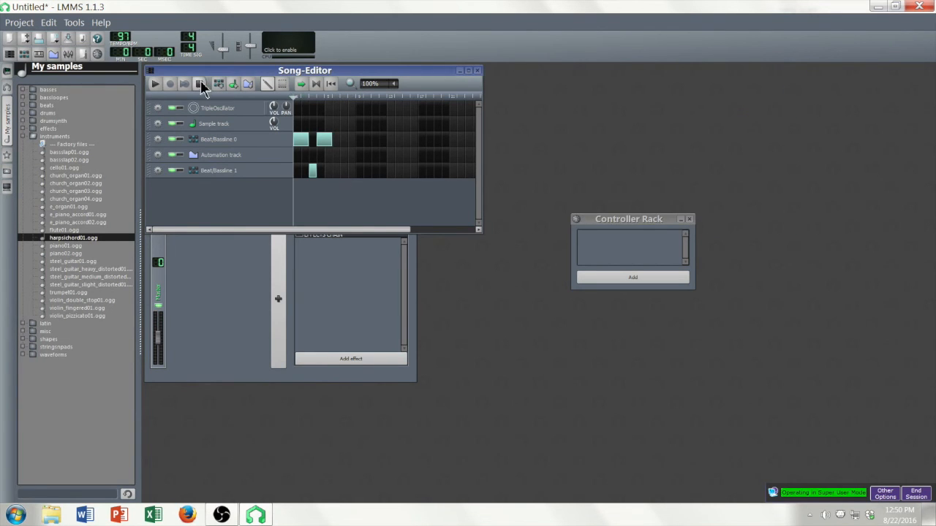
Open the harpsichord01.ogg pattern of Beat/Bassline 1 in the piano roll and audition the keys between F4 and C4.
click(236, 183)
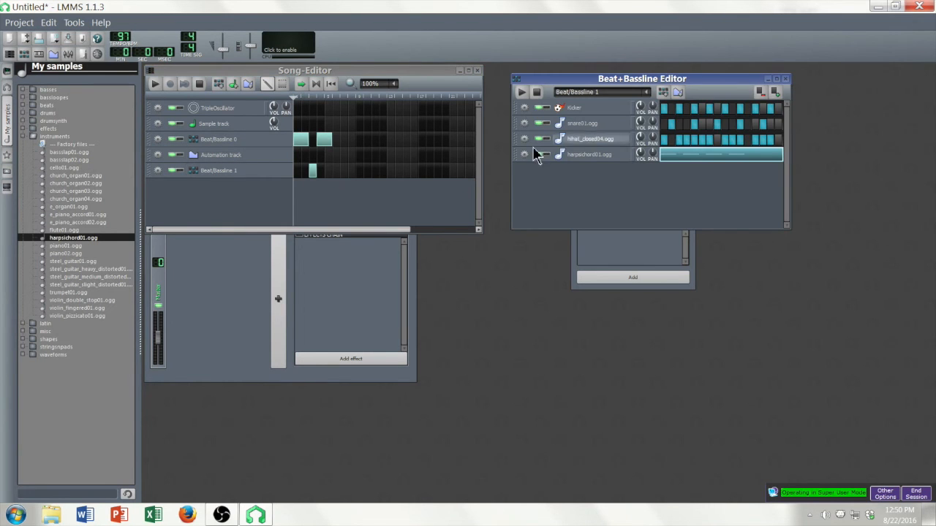
double_click(703, 158)
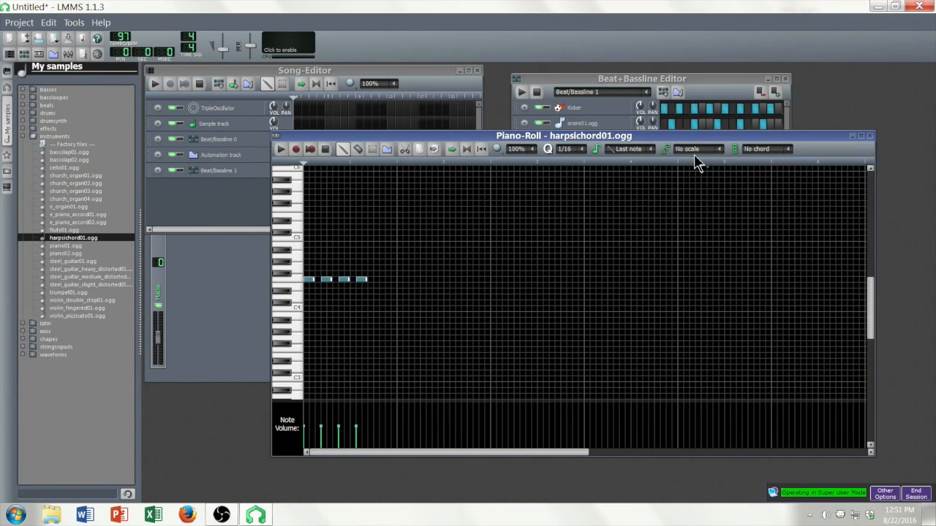
click(293, 280)
click(294, 280)
click(293, 284)
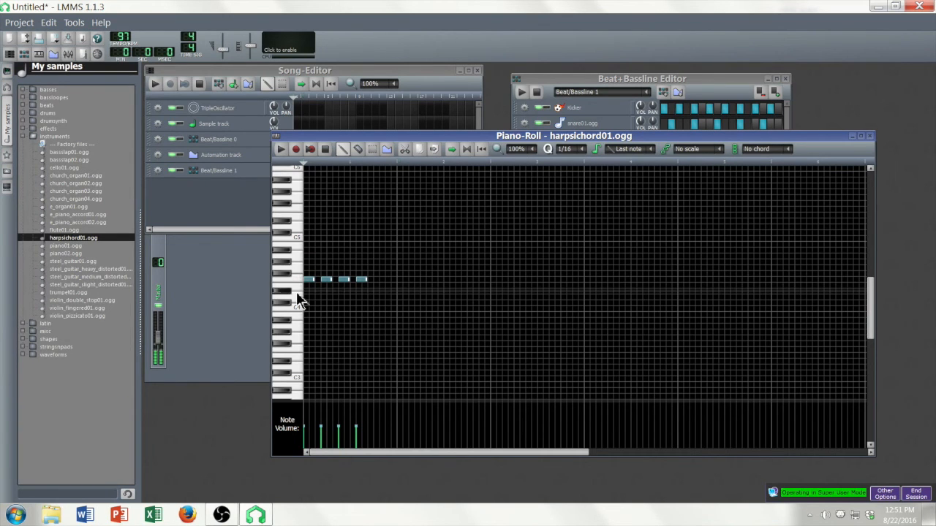
click(296, 299)
click(296, 304)
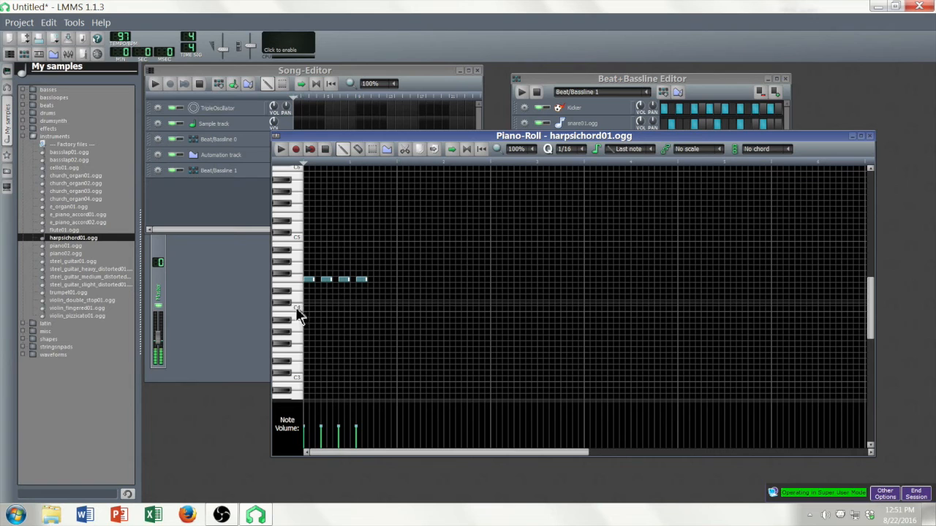
click(291, 302)
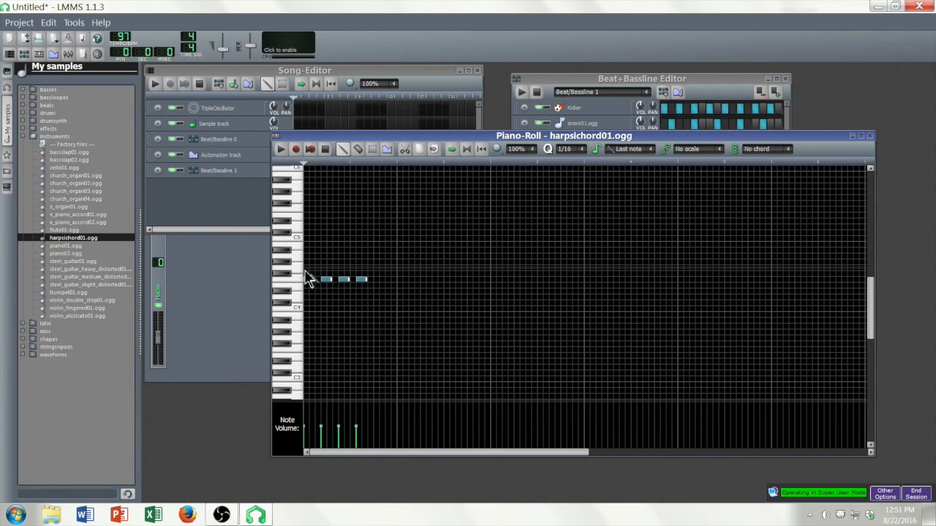
Select all four F4 harpsichord notes and move them together down to C#4, keeping their timing.
click(372, 149)
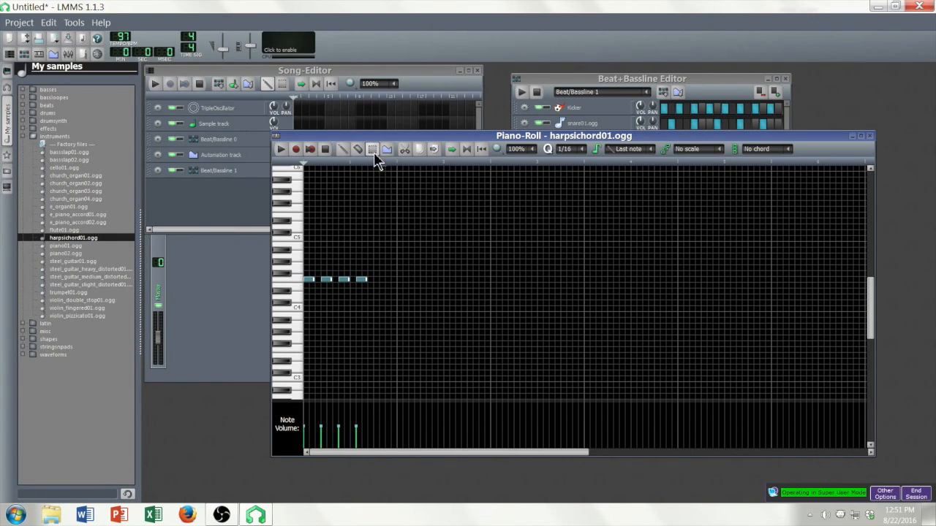
drag(398, 256, 316, 293)
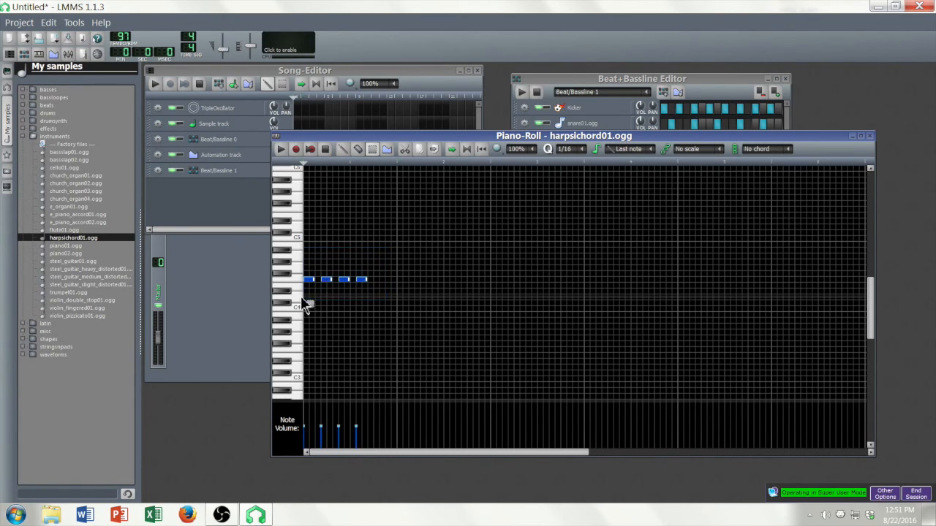
click(341, 149)
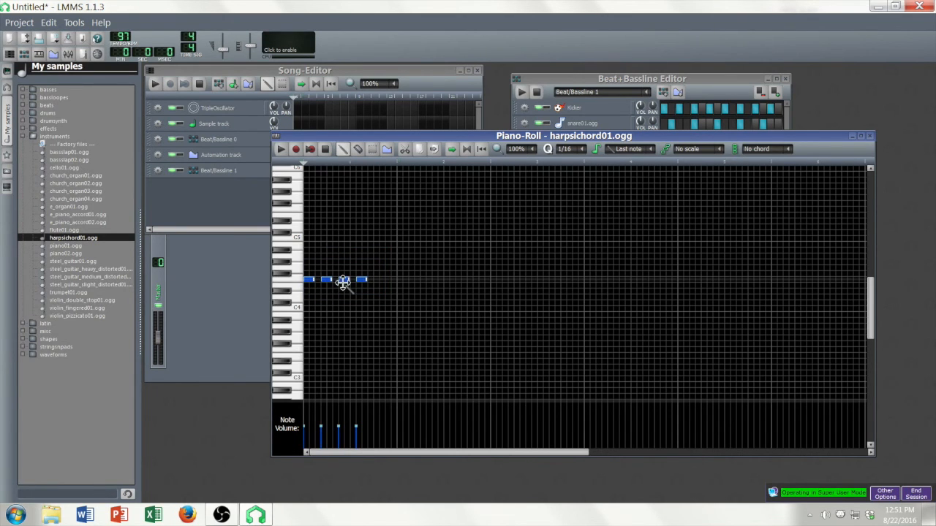
drag(343, 281, 341, 304)
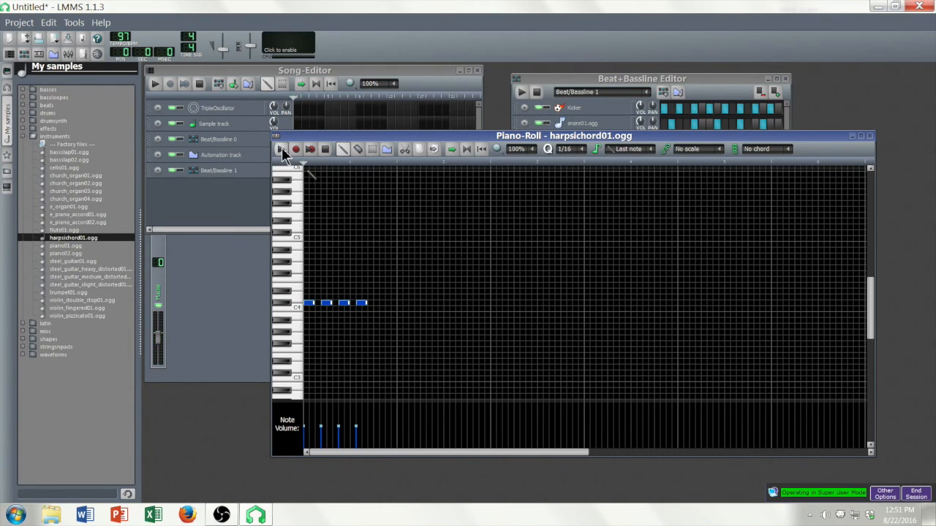
Close the piano roll and play the song arrangement to hear the lowered harpsichord notes, stopping it at the end.
click(870, 136)
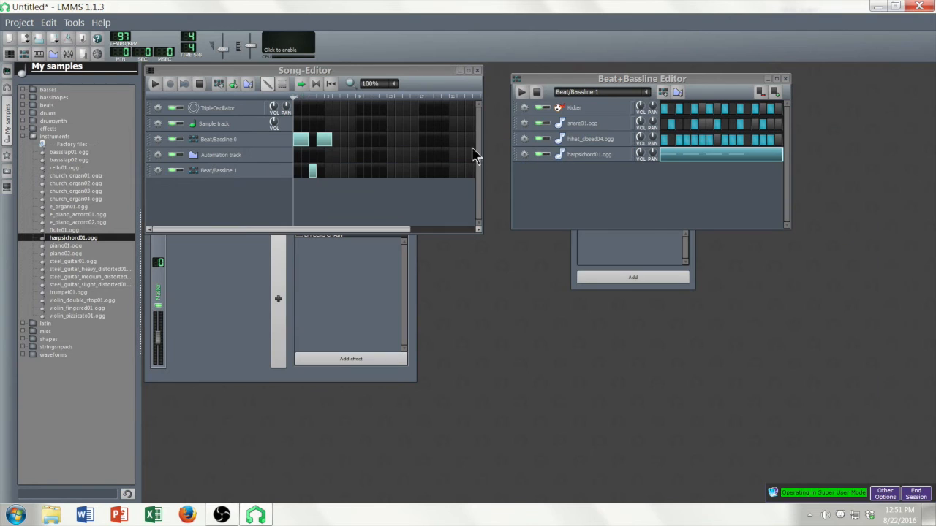
click(159, 82)
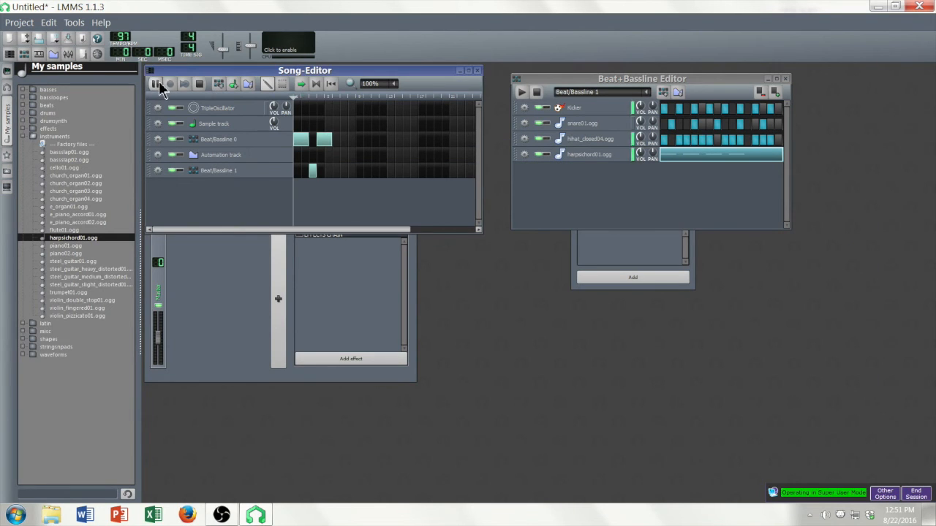
click(199, 84)
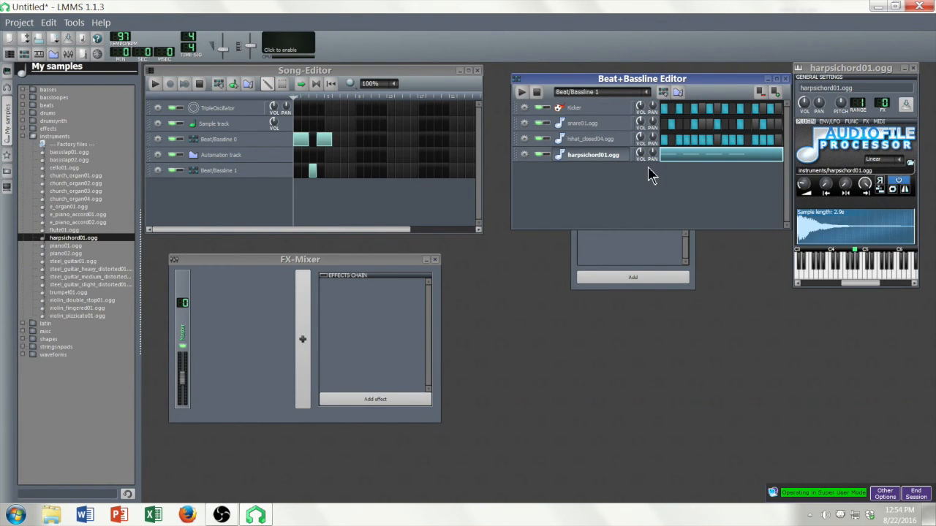
Add a new channel, FX 1, to the FX-Mixer and add the Delay effect to its effects chain.
drag(267, 264, 308, 277)
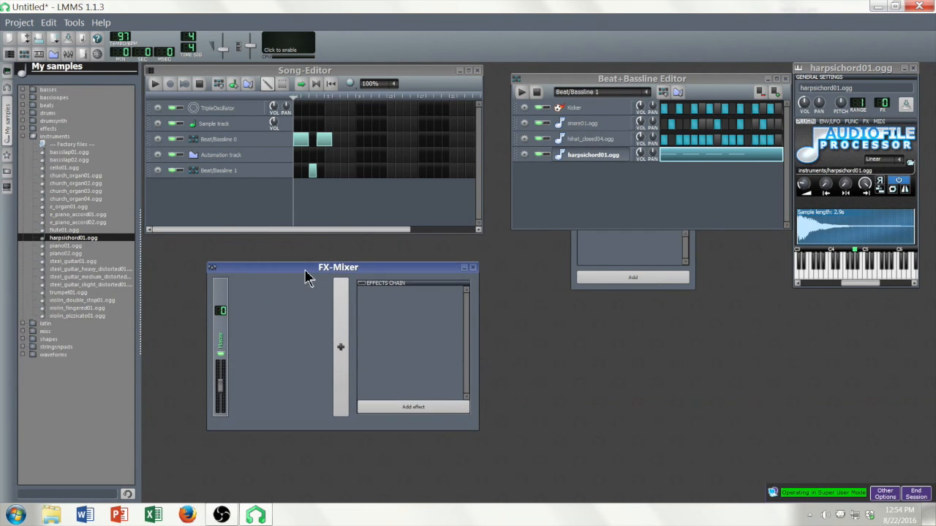
click(338, 337)
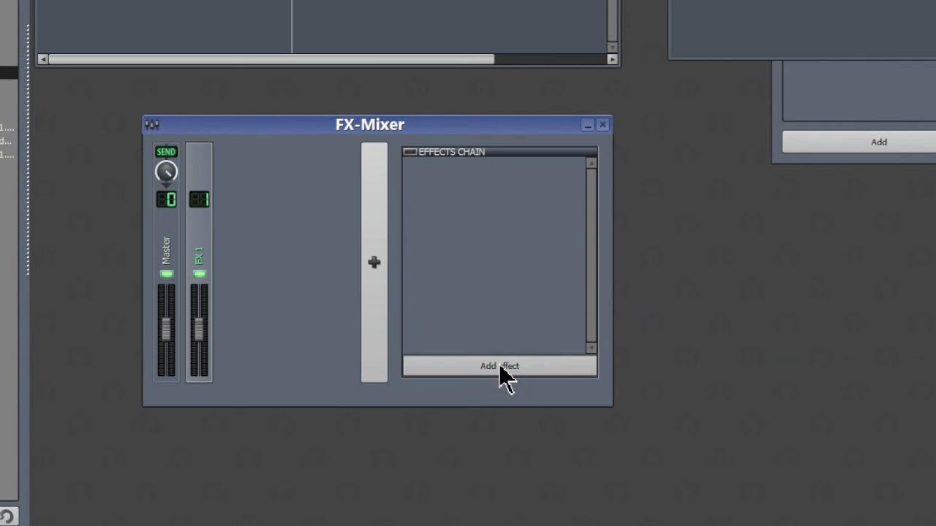
click(501, 368)
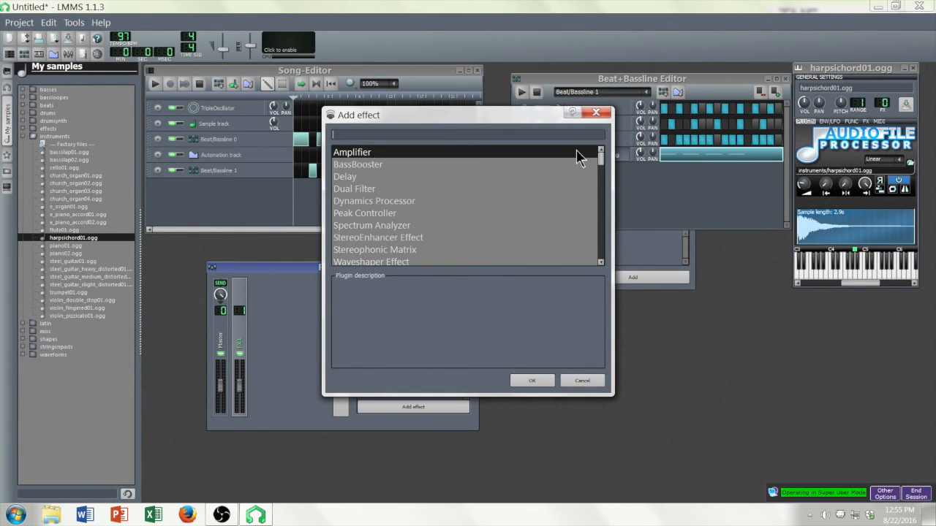
mouse_move(606, 161)
mouse_down()
mouse_move(612, 264)
mouse_move(623, 157)
mouse_up()
scroll(476, 240, down, 2)
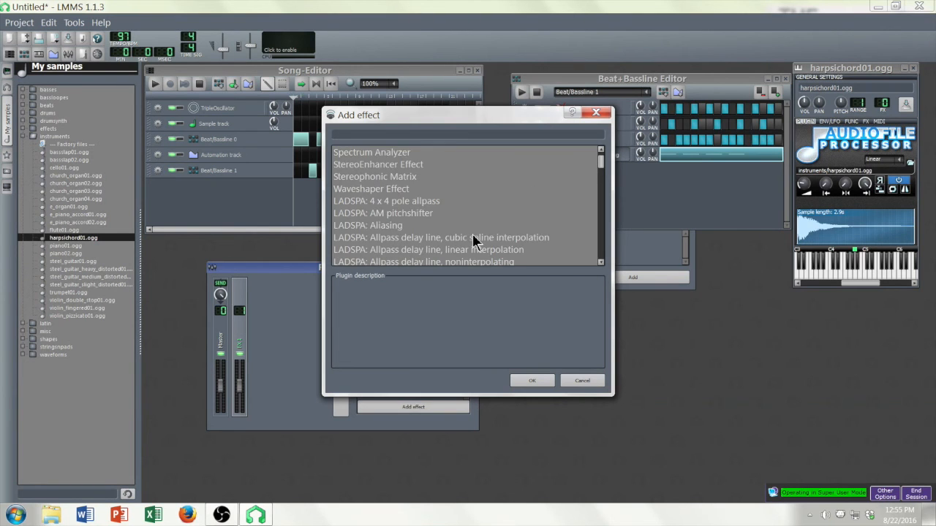
scroll(473, 240, up, 1)
scroll(473, 234, up, 1)
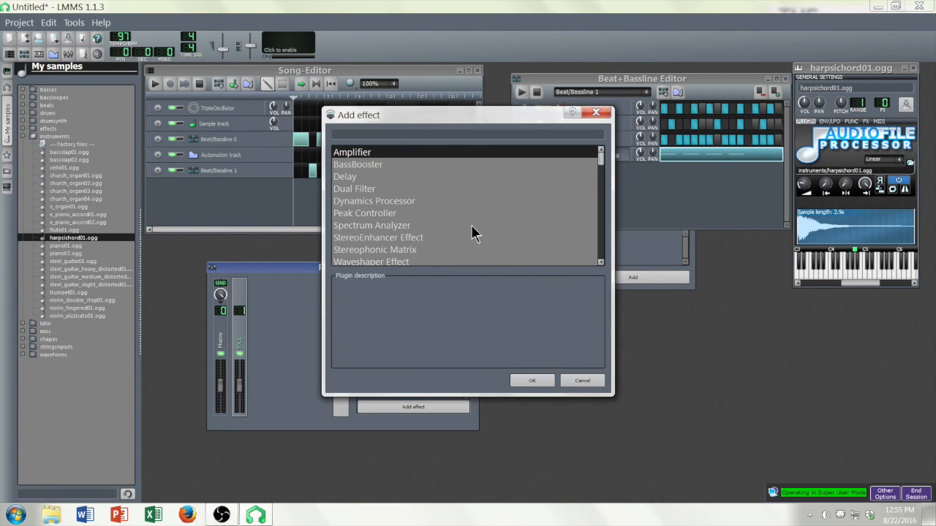
click(351, 176)
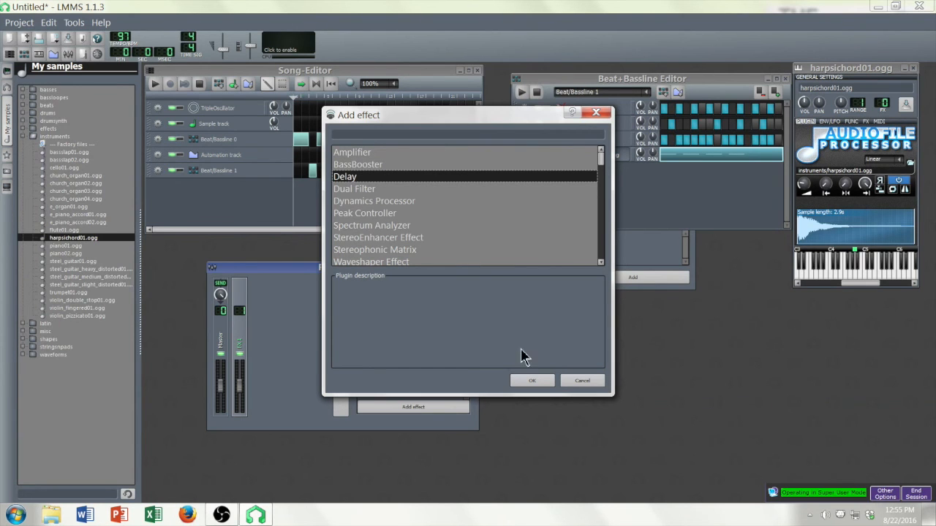
click(531, 382)
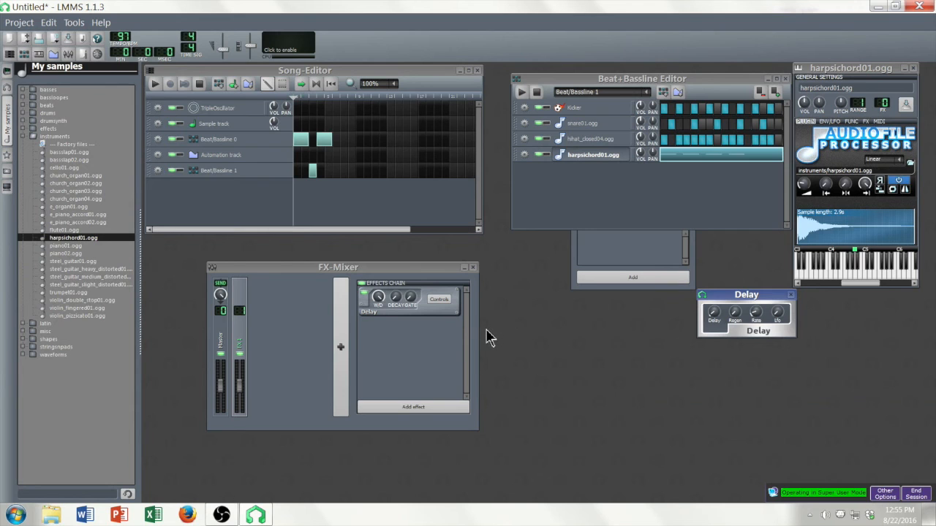
Reopen the harpsichord01.ogg instrument settings, route the instrument to FX channel 1 and move its window clear.
click(912, 67)
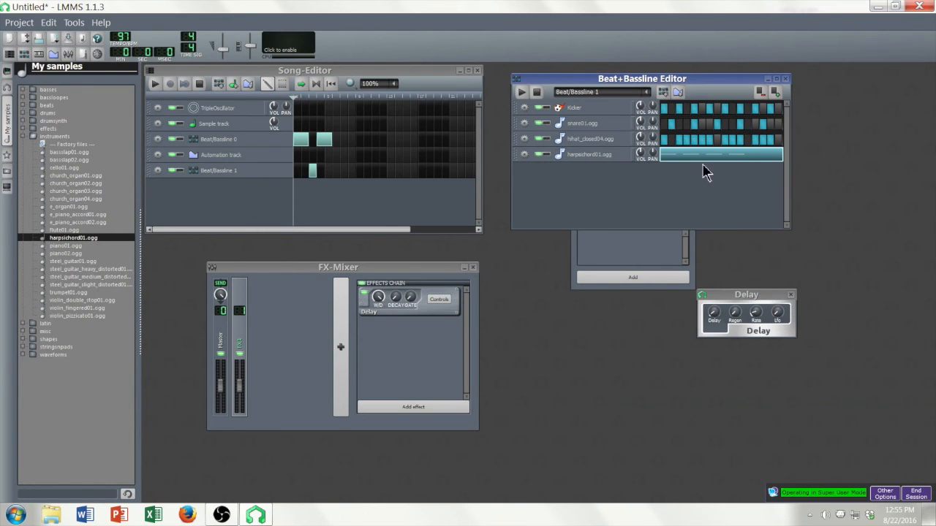
click(606, 168)
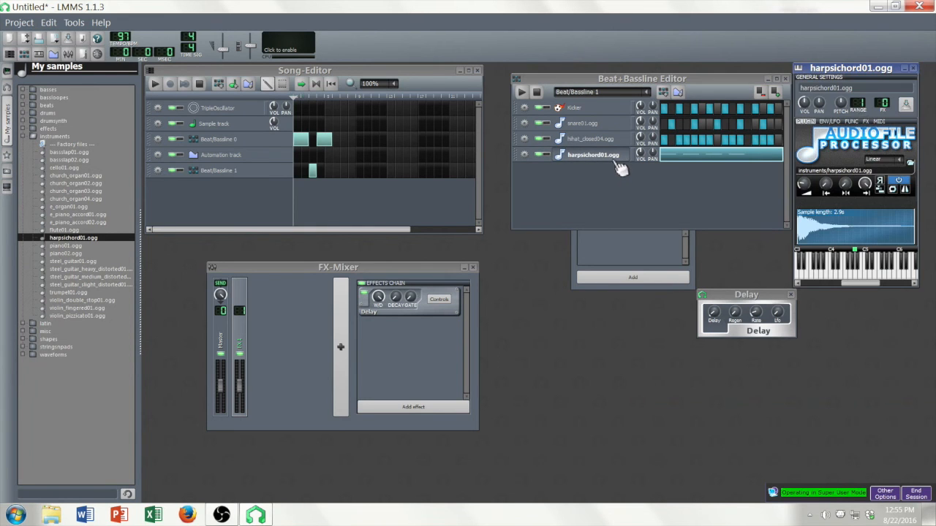
drag(873, 68, 844, 127)
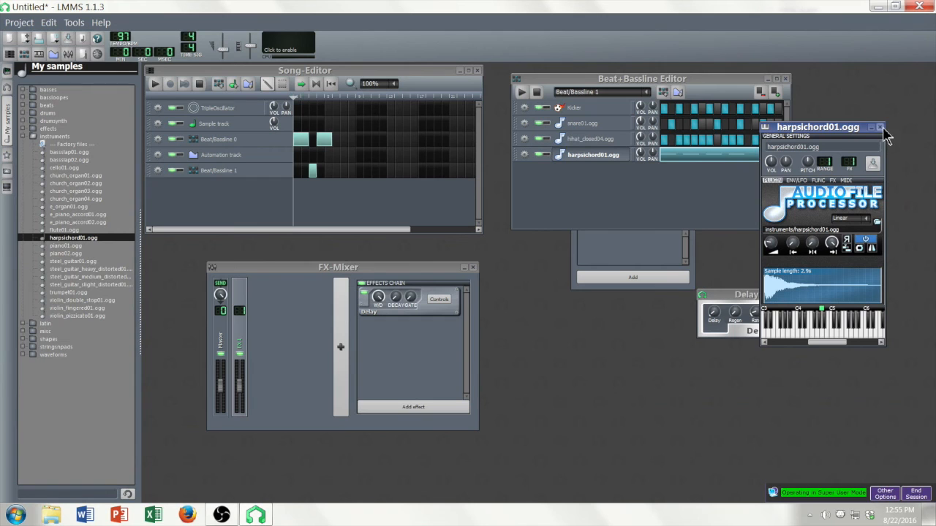
Play the Beat/Bassline 1 loop and place the Delay effect's controls next to the FX-Mixer.
click(521, 92)
click(521, 92)
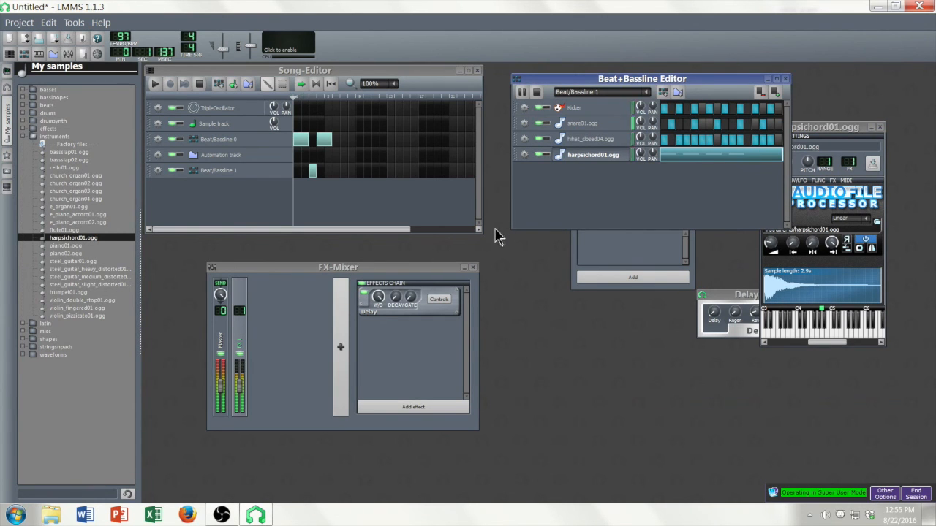
click(434, 272)
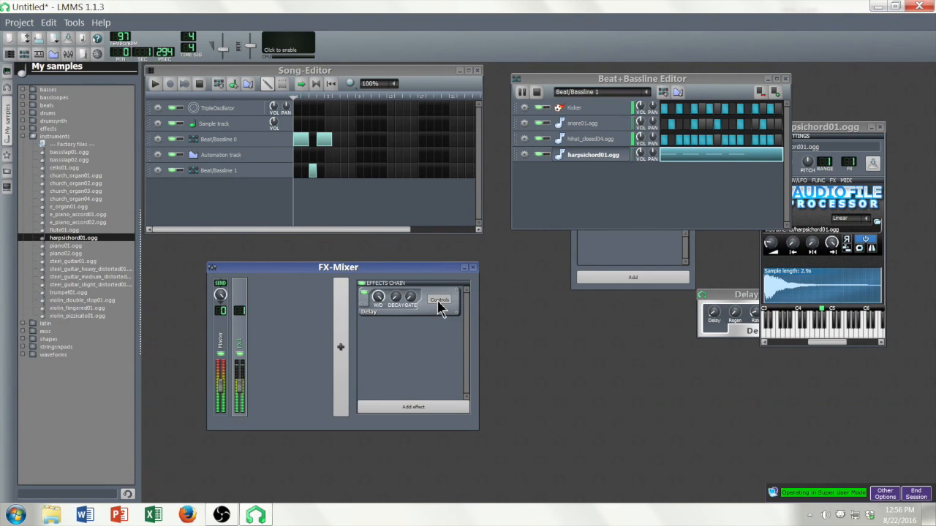
click(439, 300)
click(439, 300)
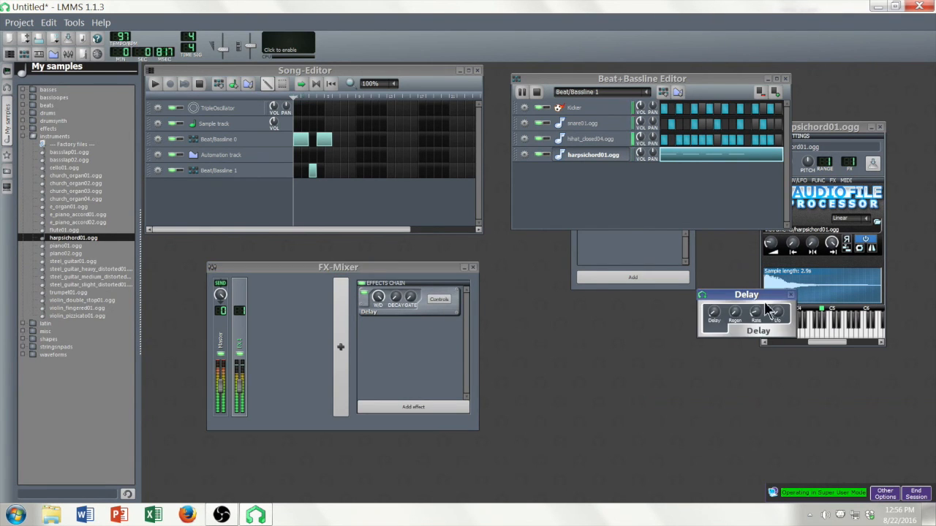
drag(766, 303, 514, 350)
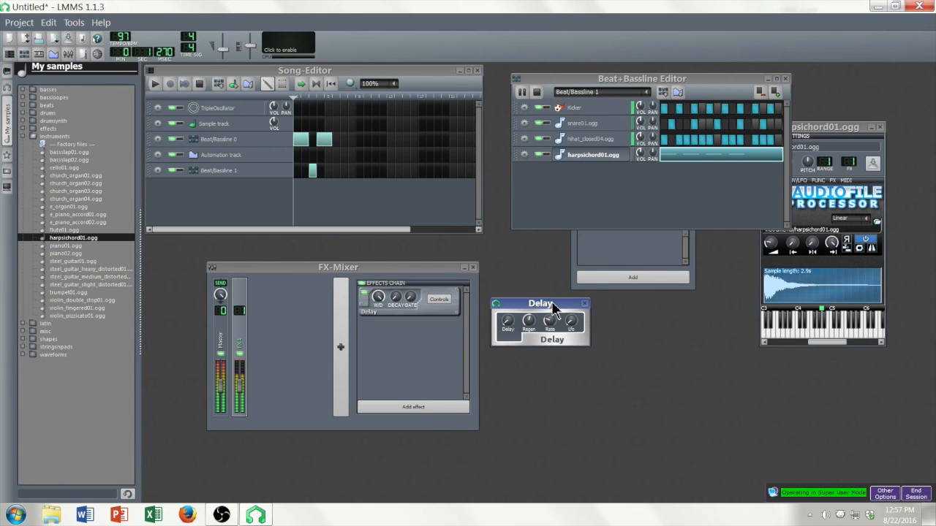
drag(559, 303, 557, 289)
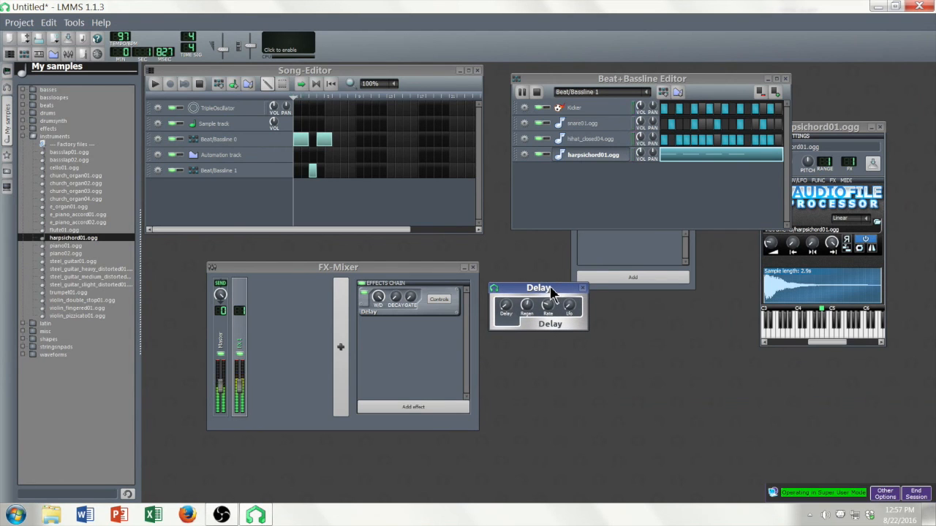
Adjust the Delay effect's wet level on FX 1 while the beat plays, trying about 0.73.
click(380, 295)
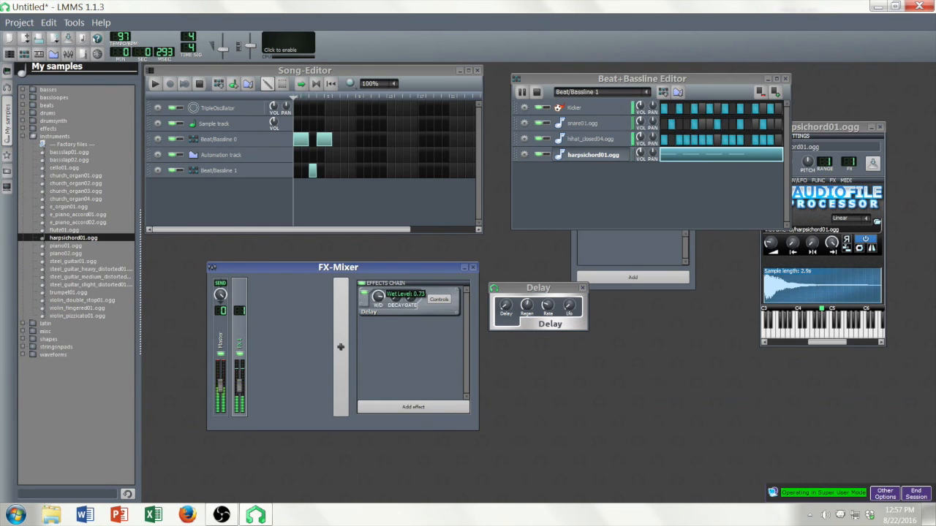
drag(381, 296, 387, 303)
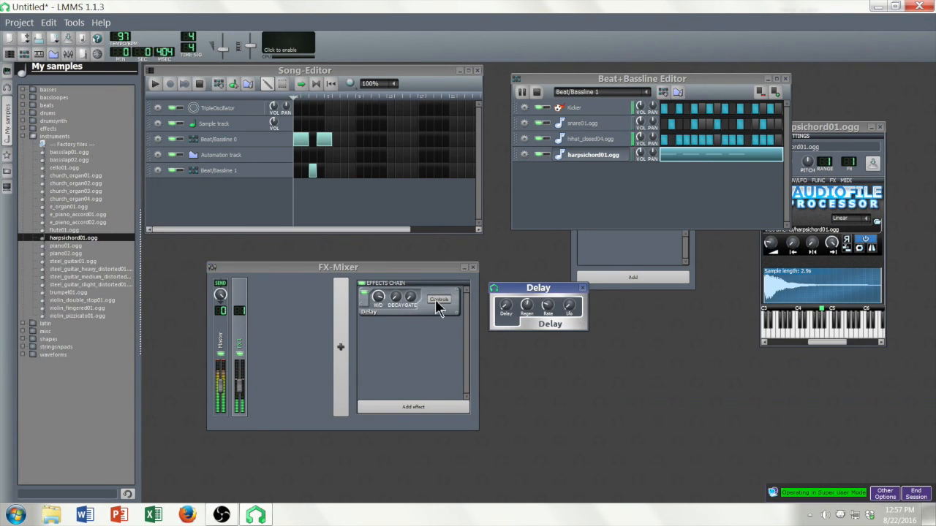
drag(378, 296, 379, 299)
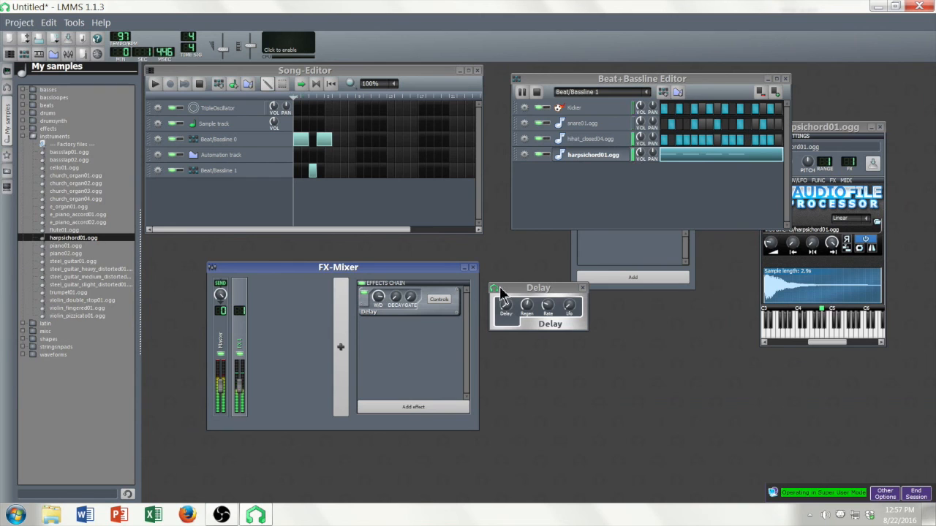
drag(378, 296, 378, 296)
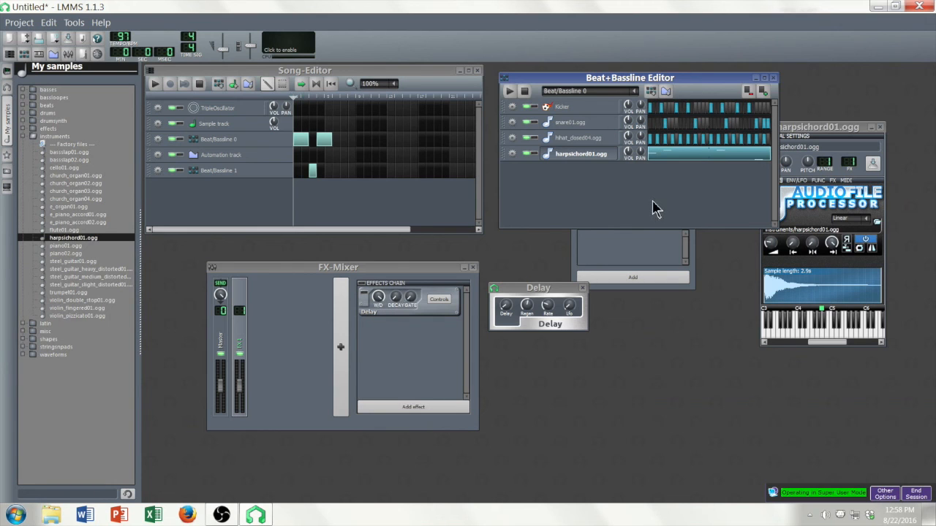
Move the FX-Mixer up slightly and remove the harpsichord01.ogg track from the Beat+Bassline Editor.
drag(424, 272, 427, 259)
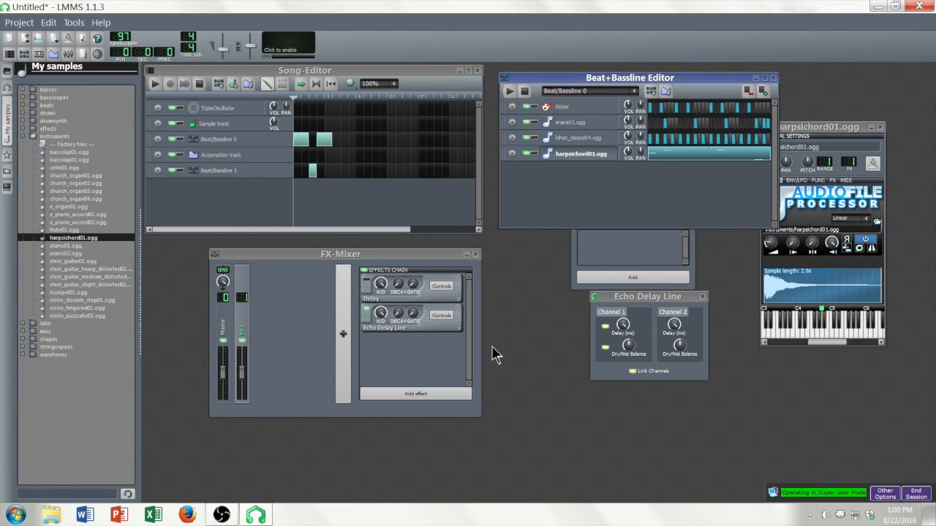
click(424, 261)
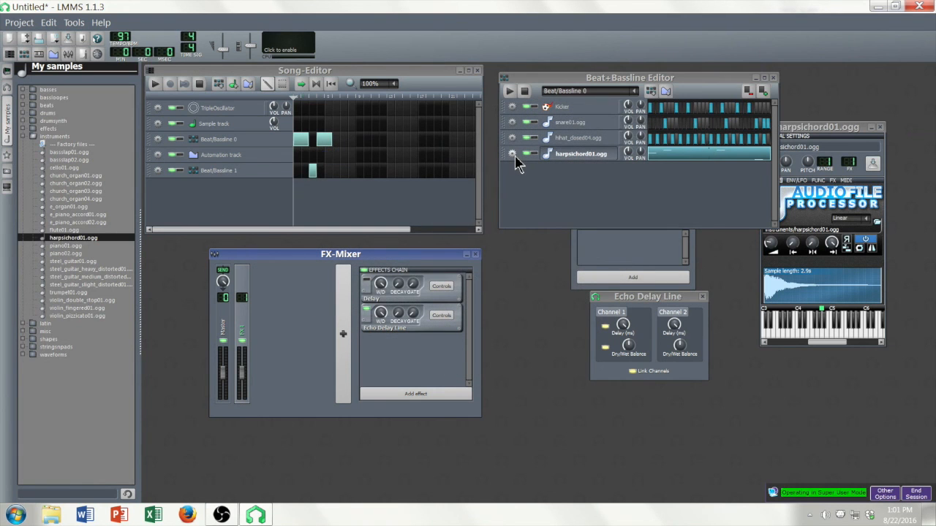
click(513, 155)
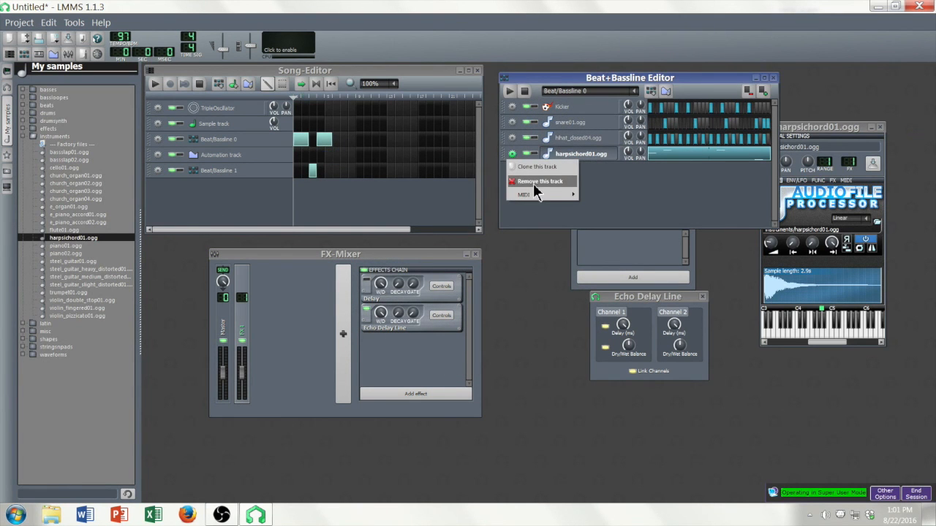
click(538, 181)
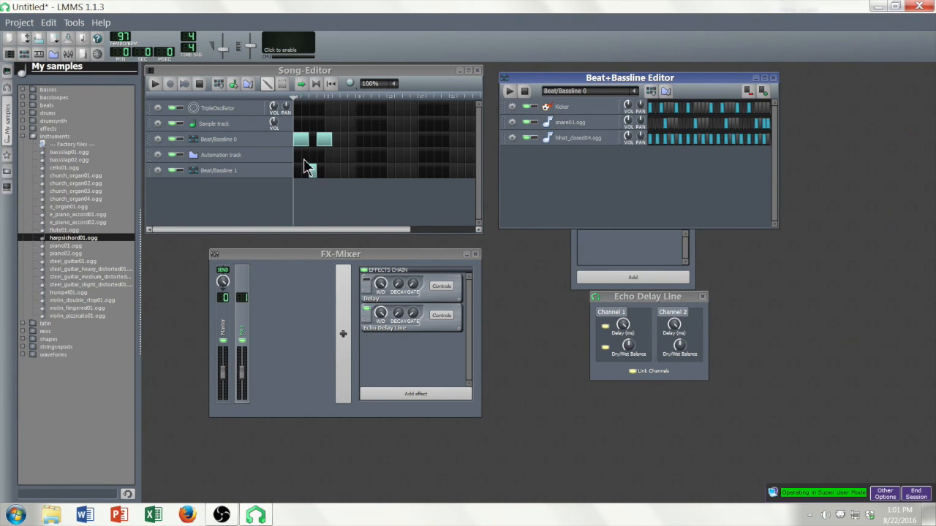
Preview the piano samples and add piano01.ogg as a new track in the Beat+Bassline Editor.
click(84, 253)
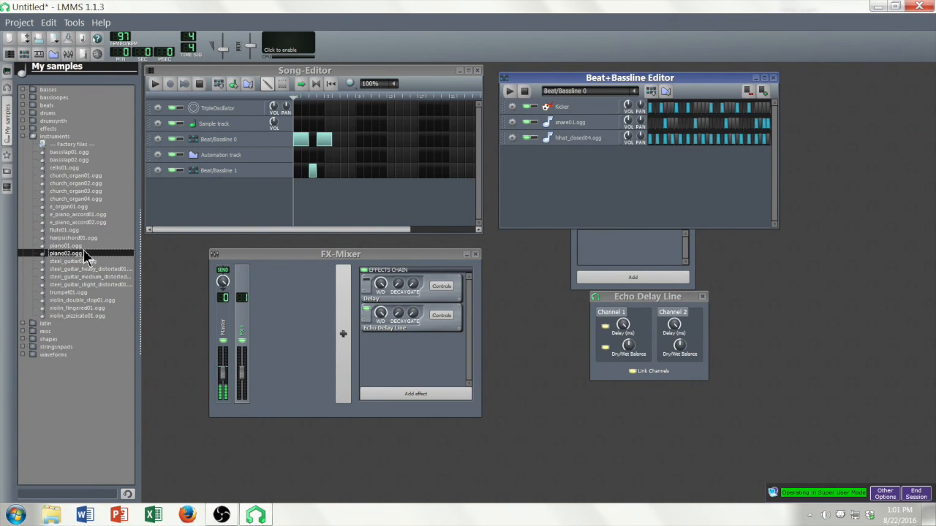
click(83, 247)
drag(65, 245, 386, 217)
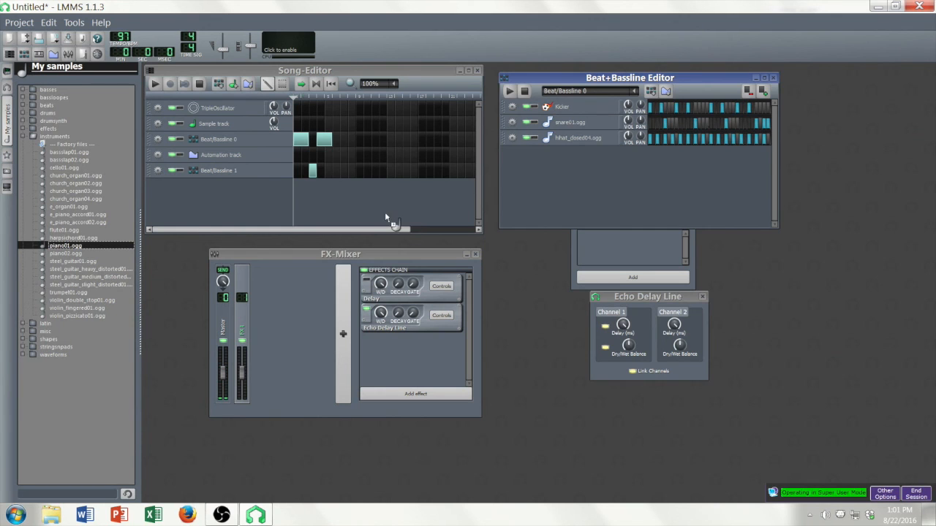
drag(714, 190, 715, 192)
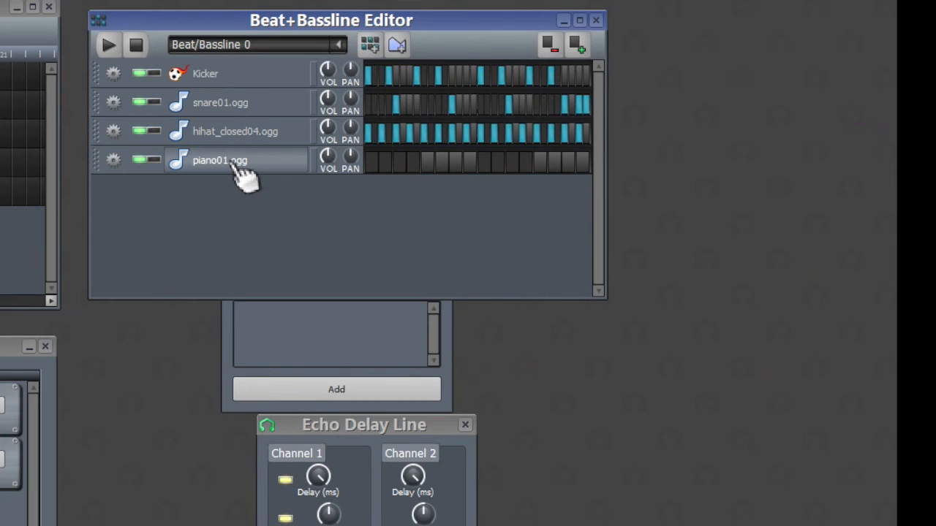
Open the piano01.ogg instrument settings and enable MIDI input from the Arturia MINILAB keyboard.
click(235, 162)
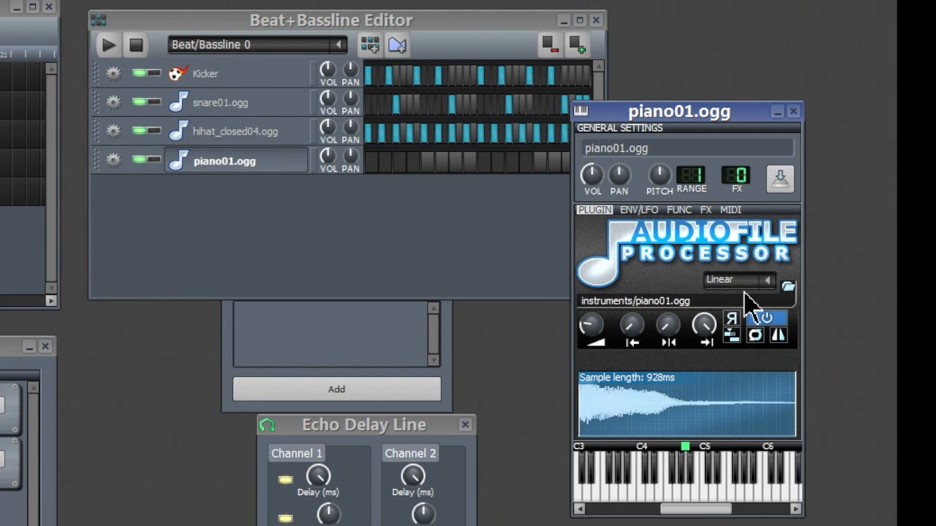
click(730, 210)
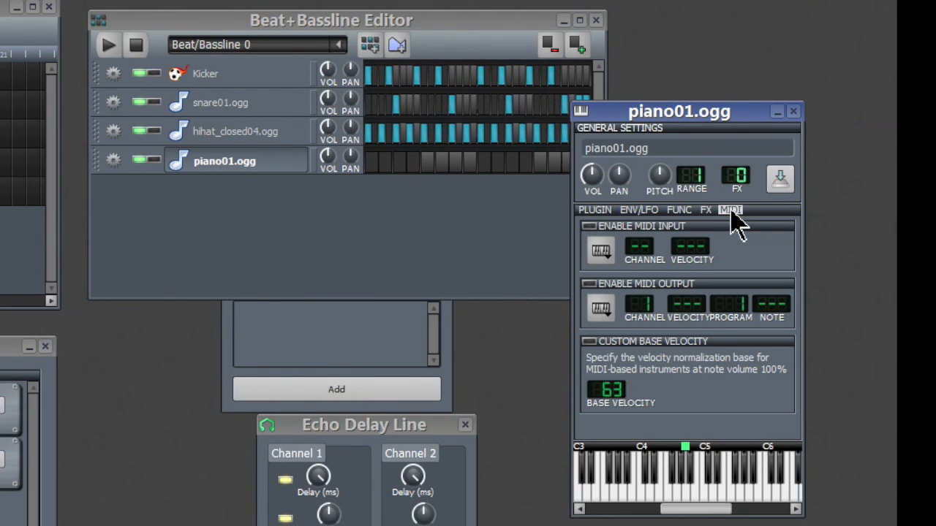
click(596, 232)
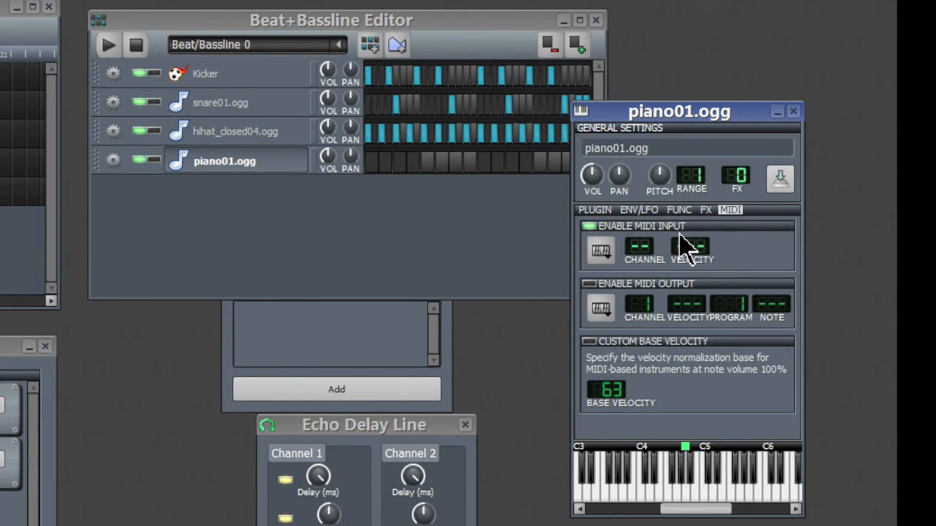
click(601, 251)
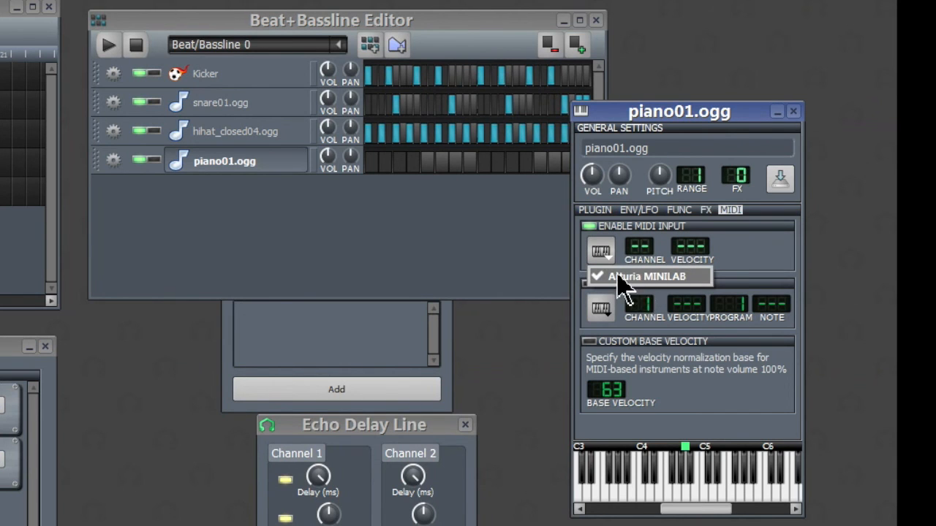
click(618, 276)
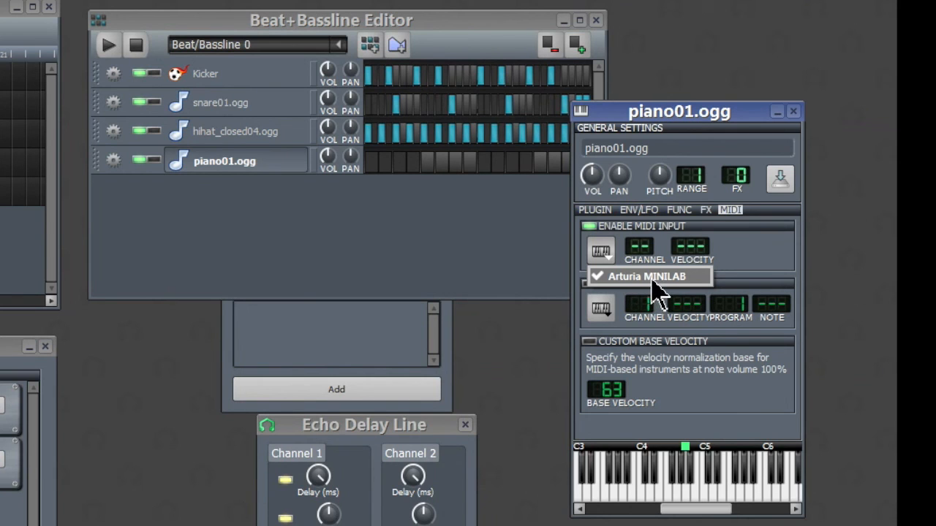
click(654, 278)
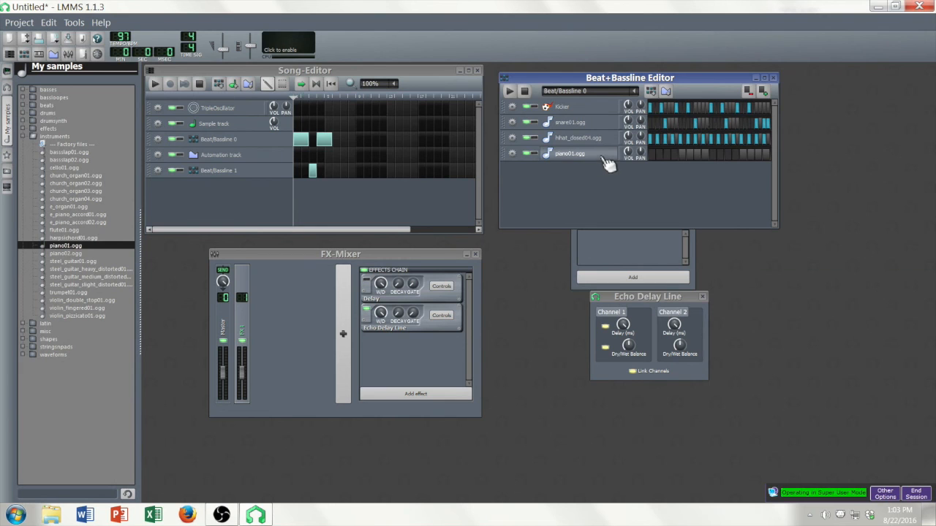
Open the piano01.ogg pattern in the Piano-Roll and record eight short notes on one pitch from the MIDI keyboard.
right_click(667, 157)
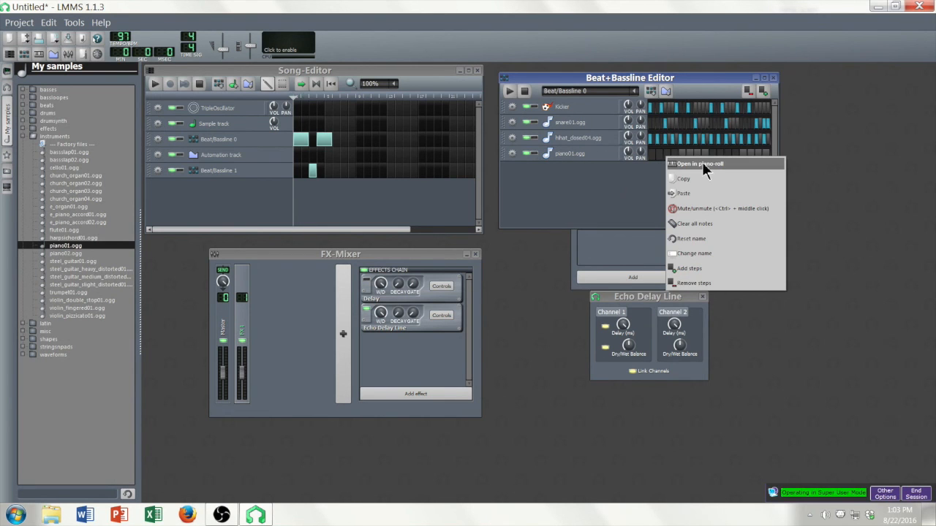
click(703, 165)
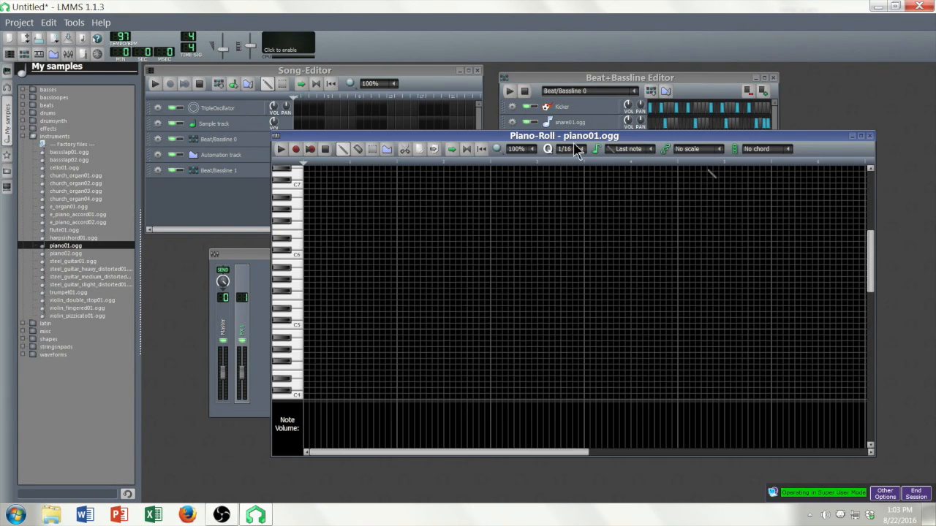
drag(503, 142, 532, 144)
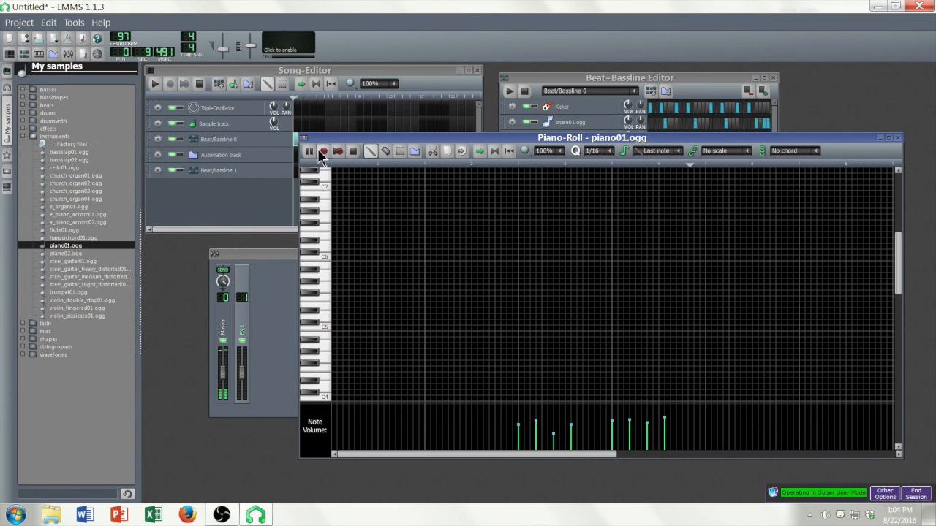
click(353, 151)
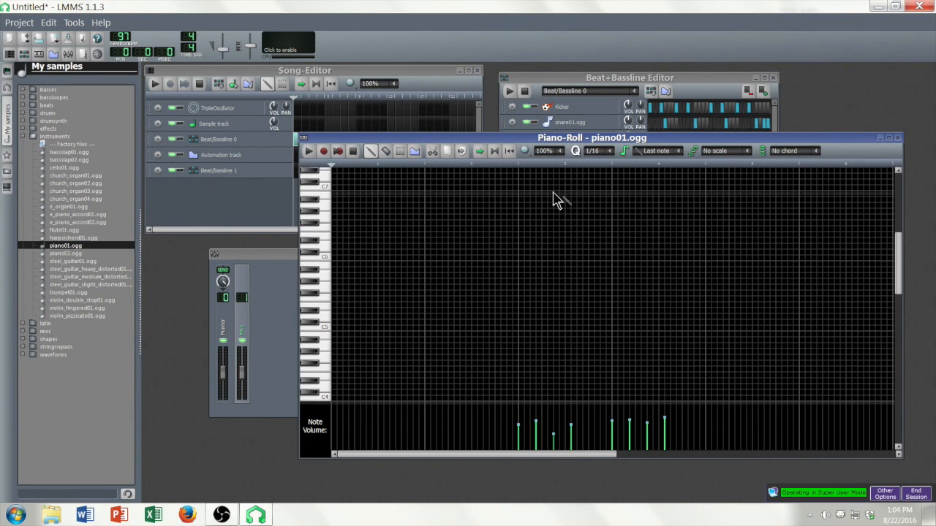
Select all eight recorded piano notes and move them together to the very beginning of the pattern.
scroll(593, 267, up, 3)
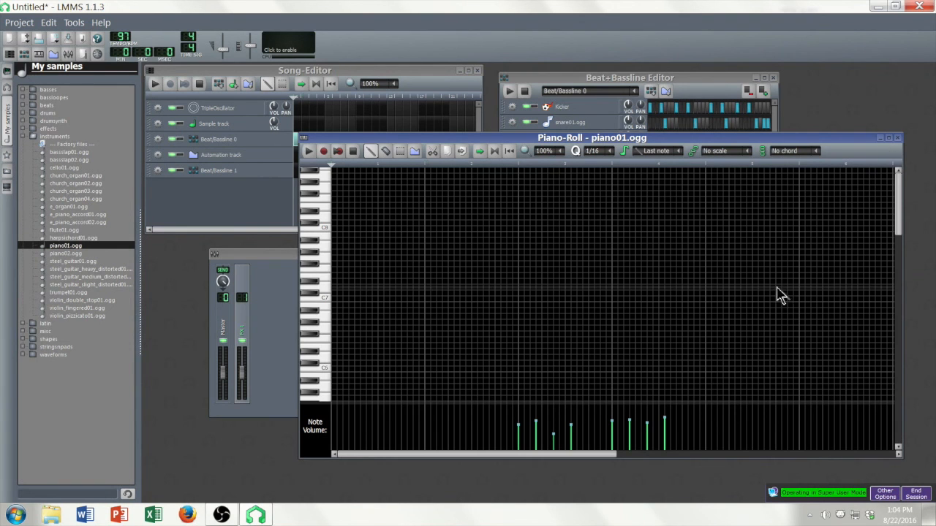
scroll(775, 291, down, 6)
scroll(775, 290, down, 1)
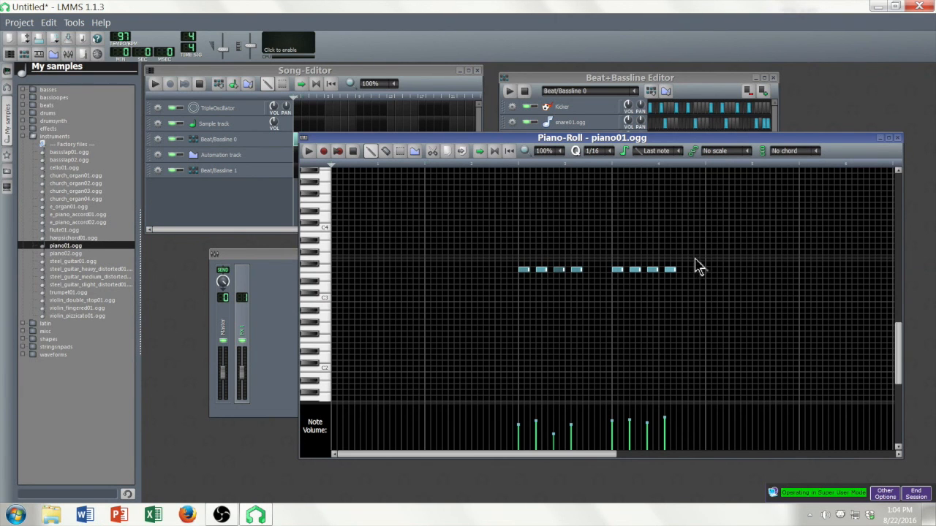
click(401, 151)
drag(510, 244, 724, 328)
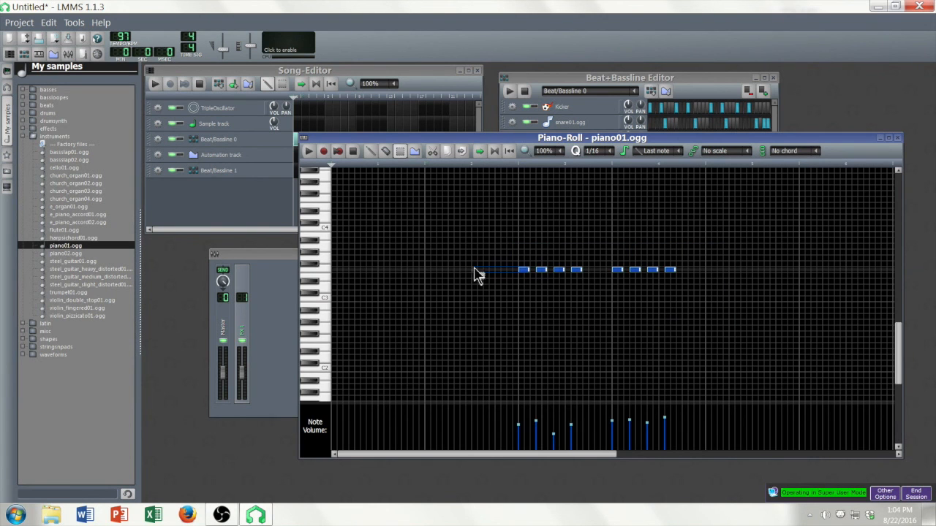
drag(508, 246, 770, 319)
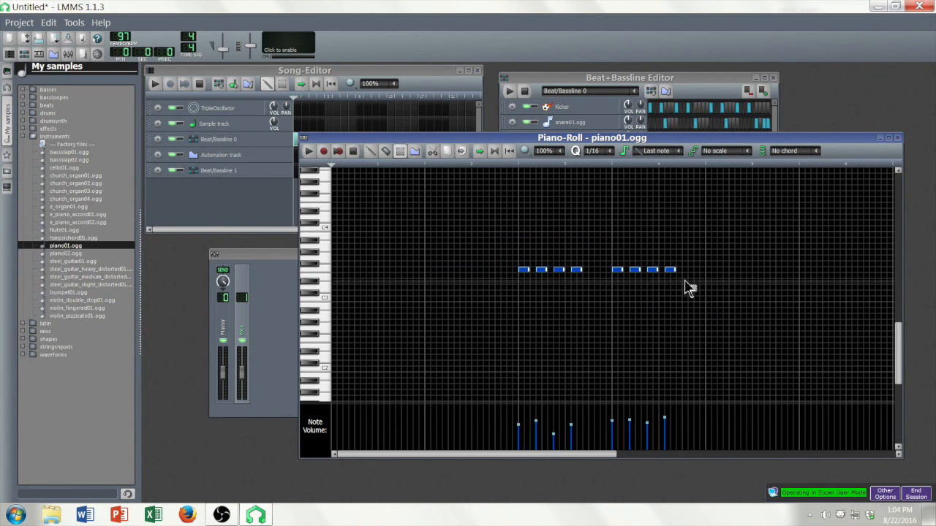
click(371, 151)
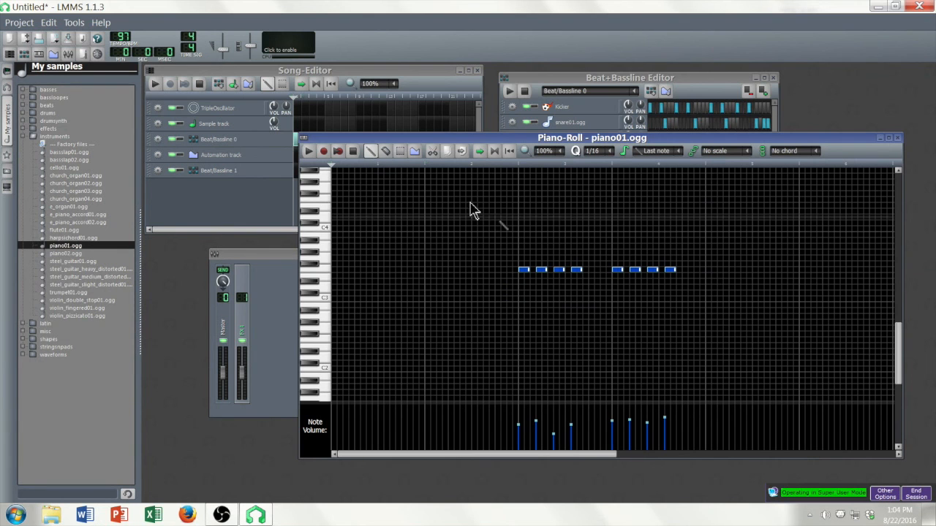
drag(524, 272, 332, 282)
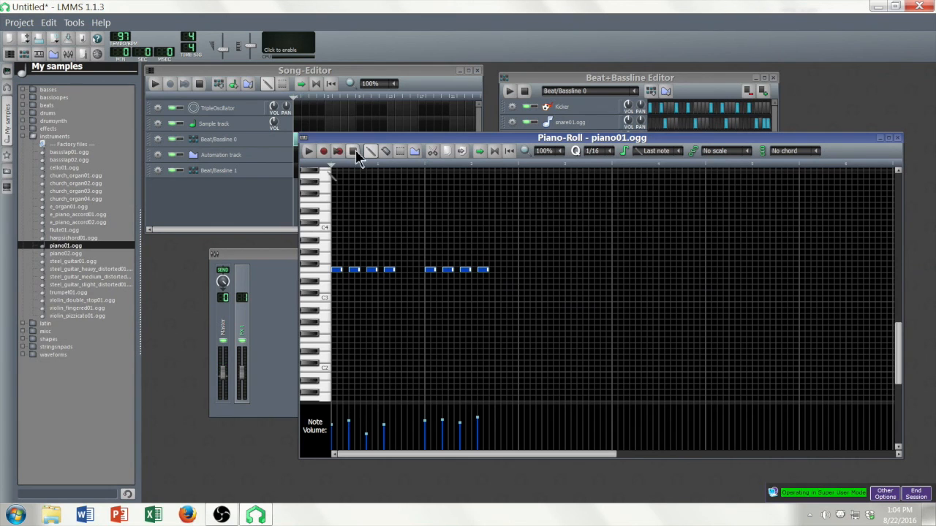
Play back the shifted piano notes in the Piano-Roll, stop playback and close the Piano-Roll.
click(309, 151)
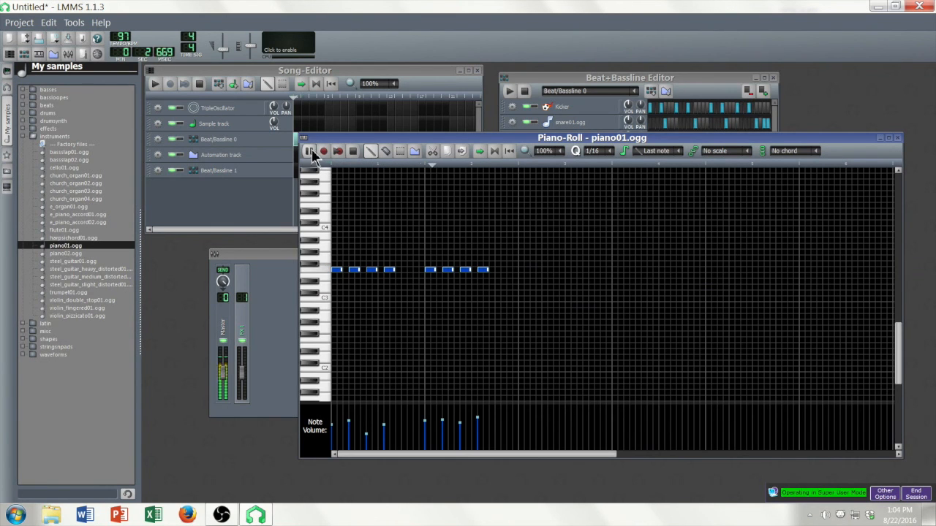
click(351, 152)
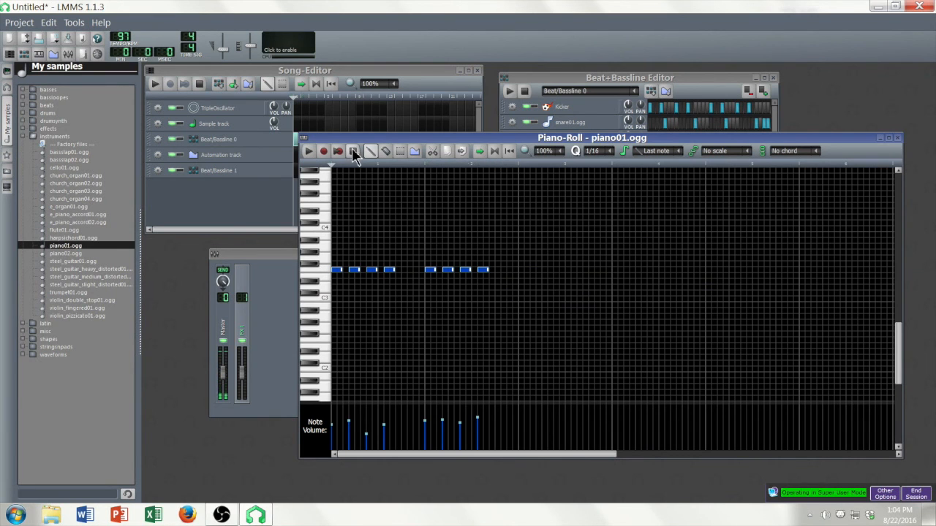
click(898, 138)
Play the Beat/Bassline 0 loop with the piano pattern, stop it and move the Beat+Bassline Editor slightly lower.
click(645, 154)
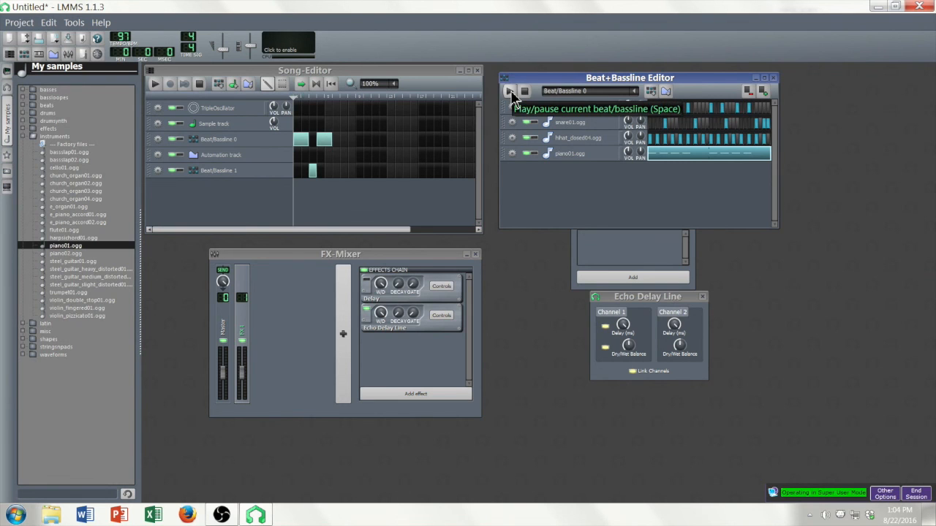
click(509, 91)
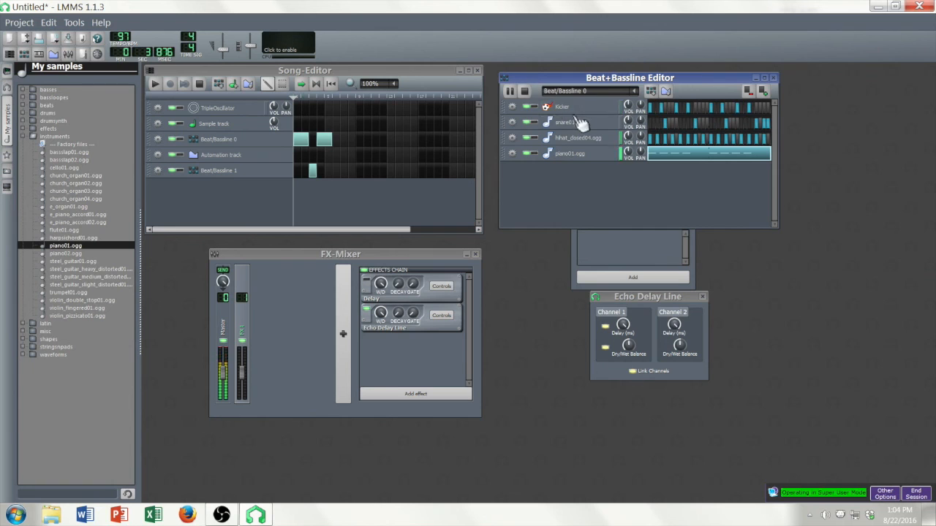
click(526, 91)
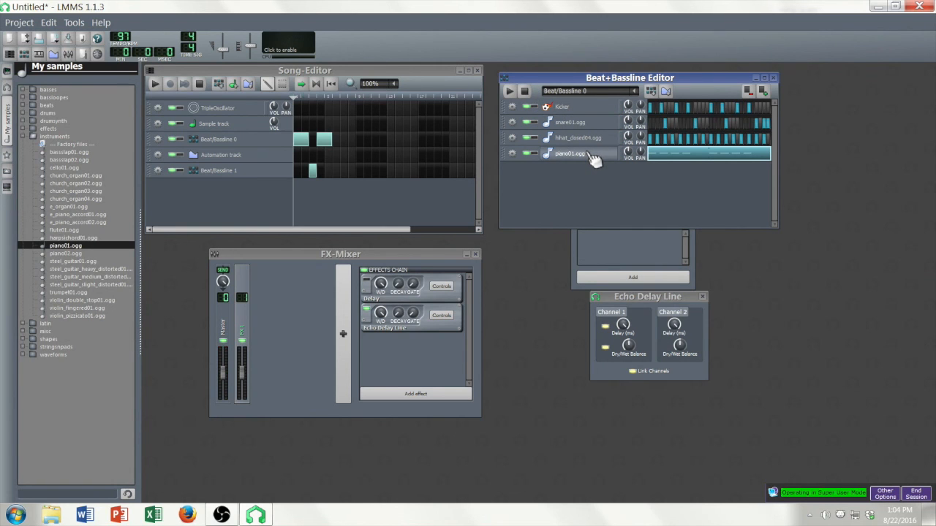
drag(616, 78, 600, 95)
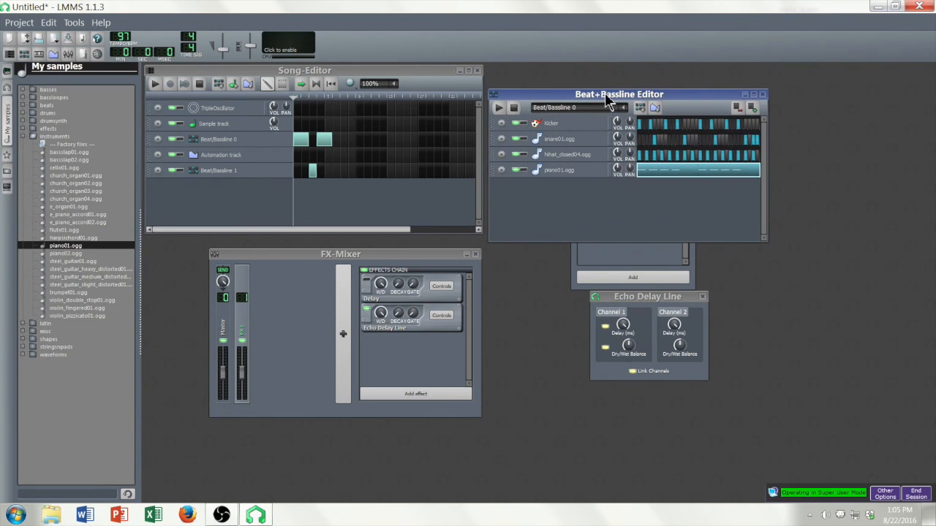